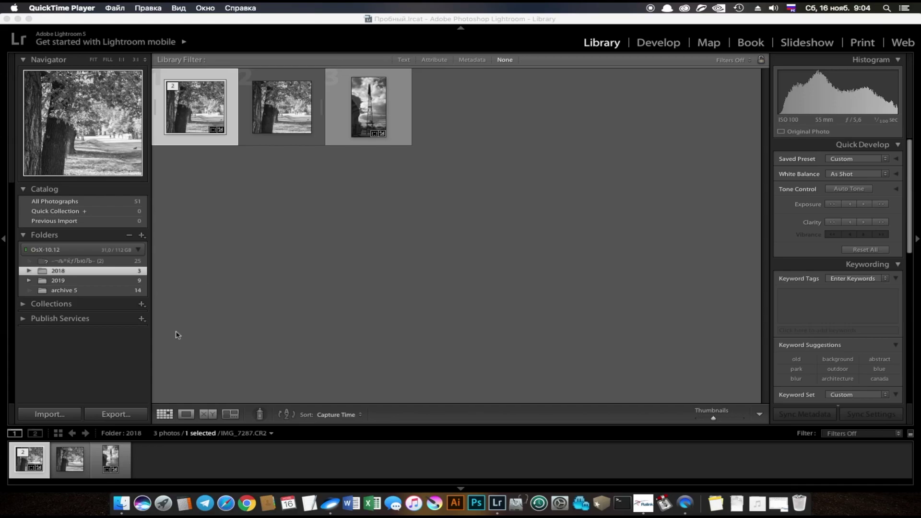
Drag the desktop Raw folder from Finder onto Lightroom to bring up its four-photo import
left_click(123, 498)
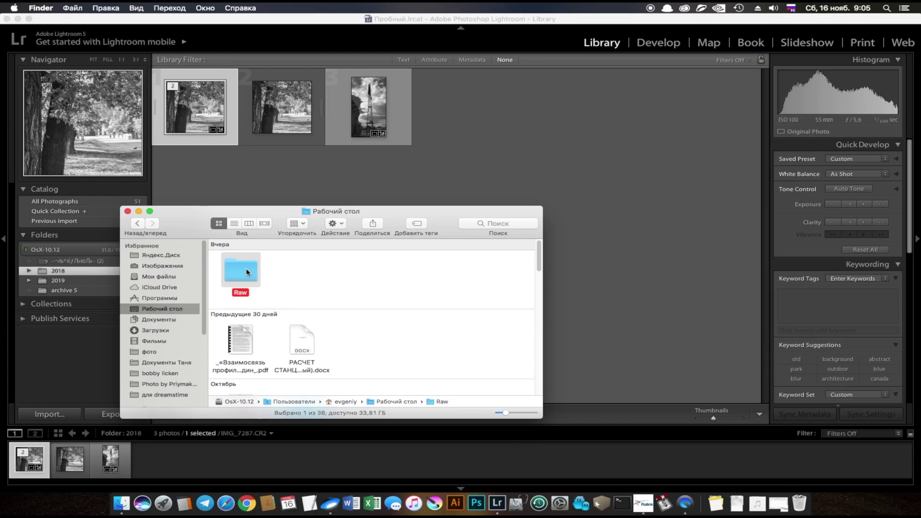
left_click_drag(243, 271, 581, 364)
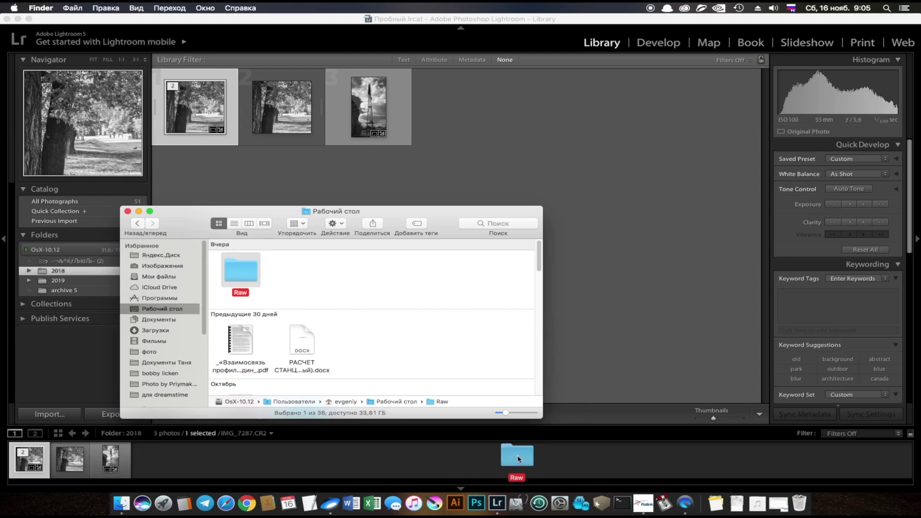
left_click_drag(580, 365, 503, 493)
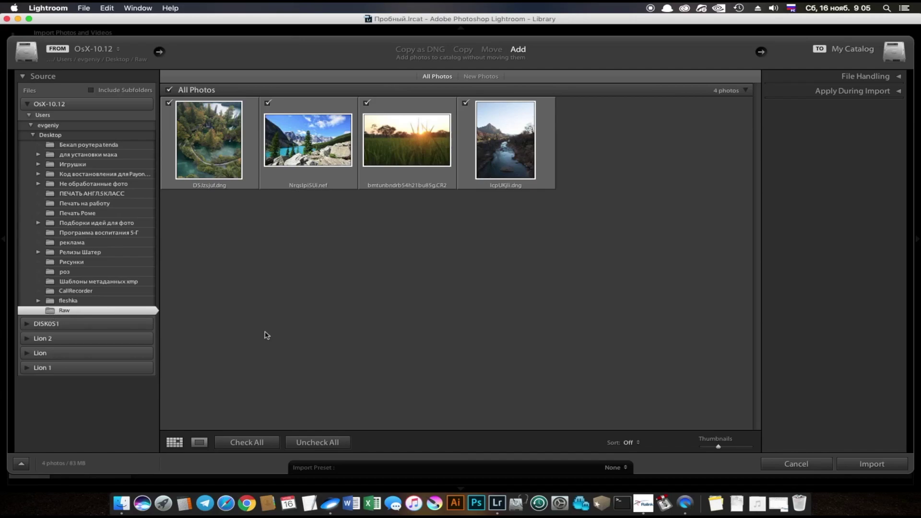
Import the four checked Raw photos into the Lightroom catalog
left_click(871, 466)
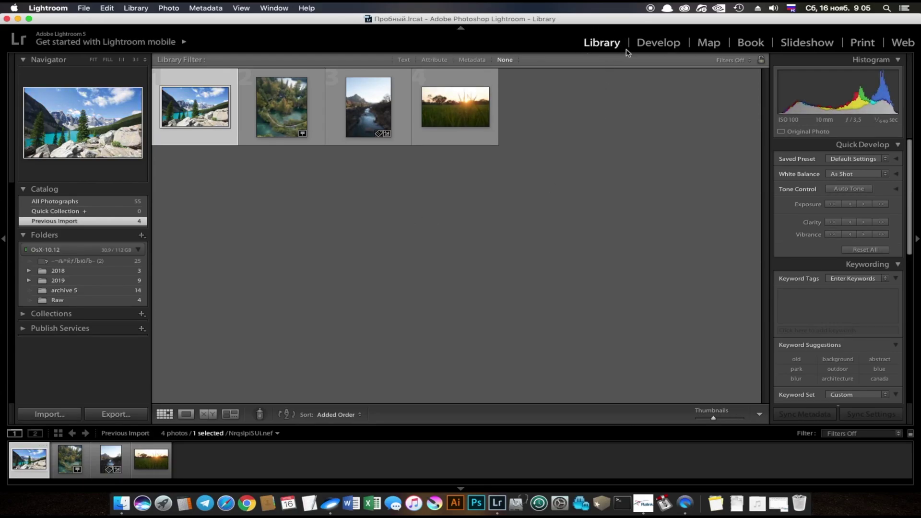
Open the mountain lake photo in the Develop module
left_click(677, 46)
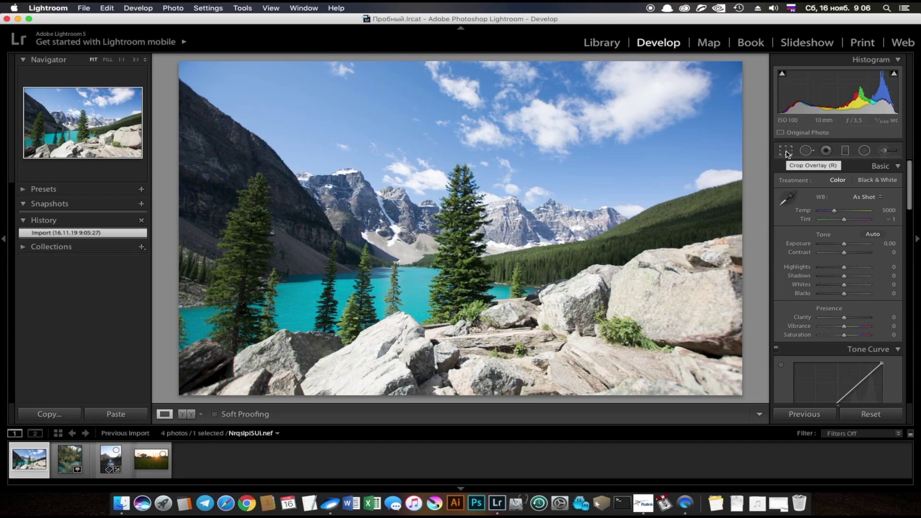
Crop the lake photo slightly inward from its top-left corner
left_click(786, 151)
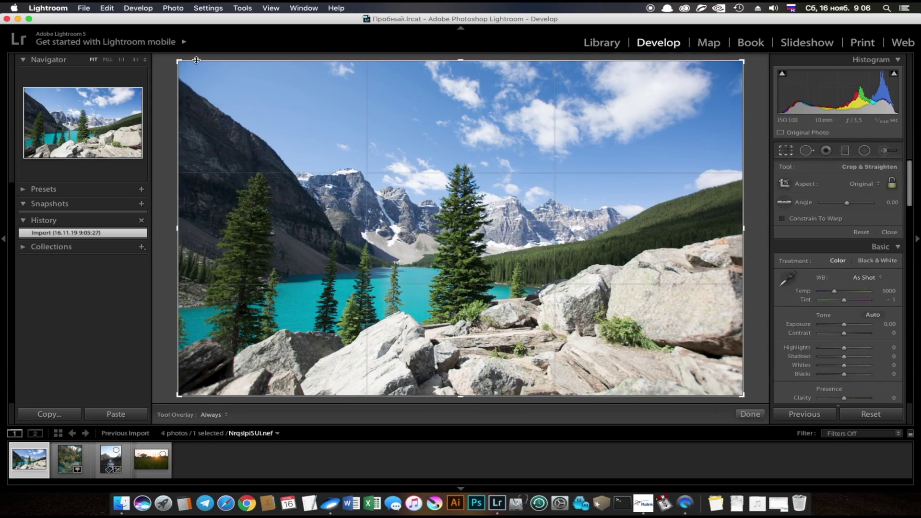
left_click_drag(179, 61, 193, 68)
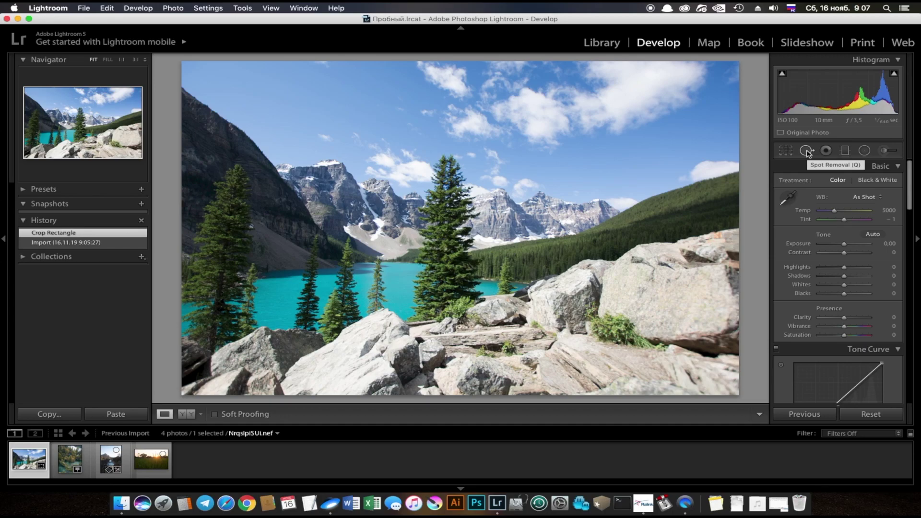
Try a heal spot on the foreground rocks, then leave and re-enter Spot Removal
left_click(807, 151)
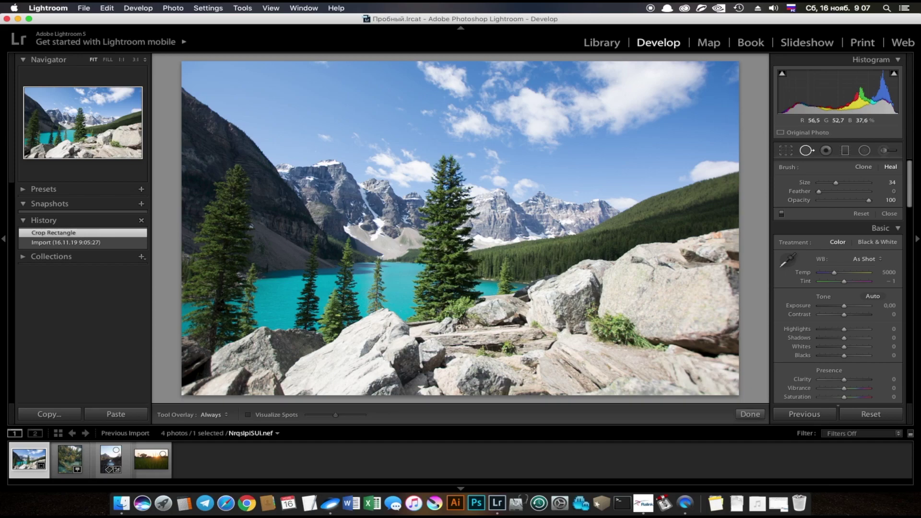
left_click(533, 369)
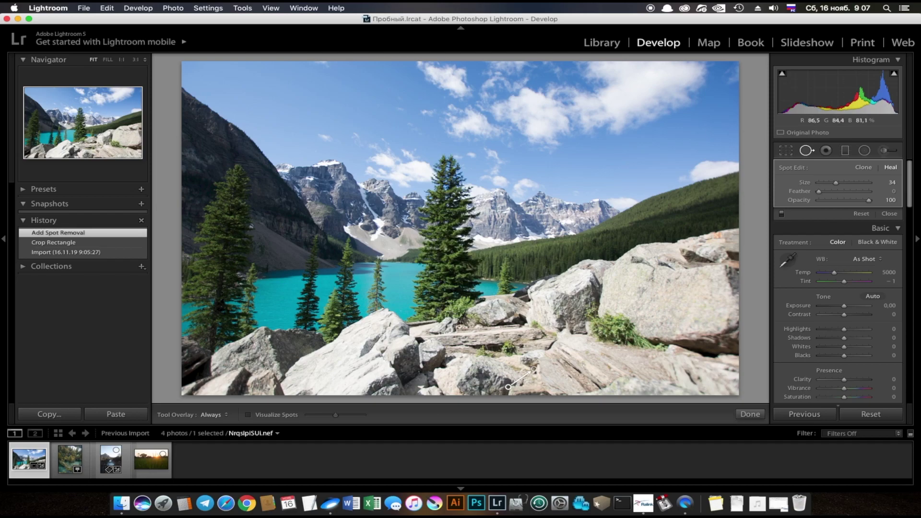
key("Delete")
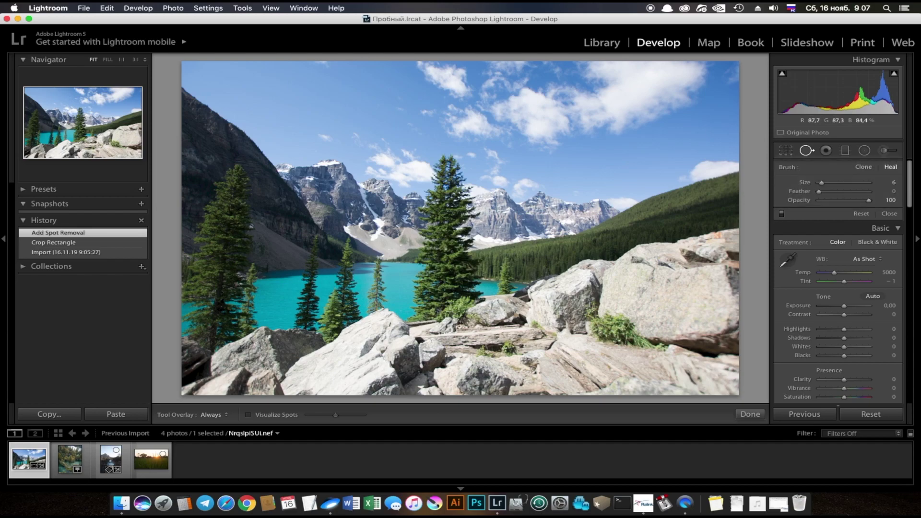
key("q")
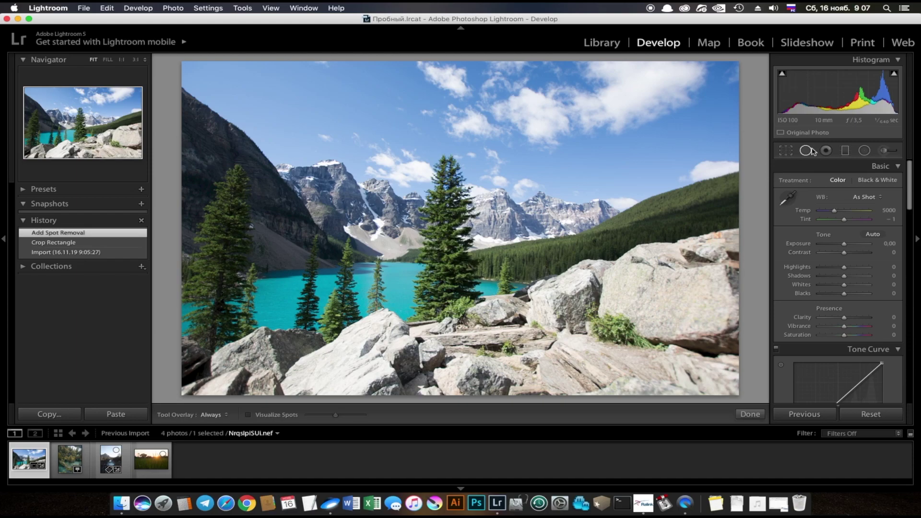
left_click(811, 150)
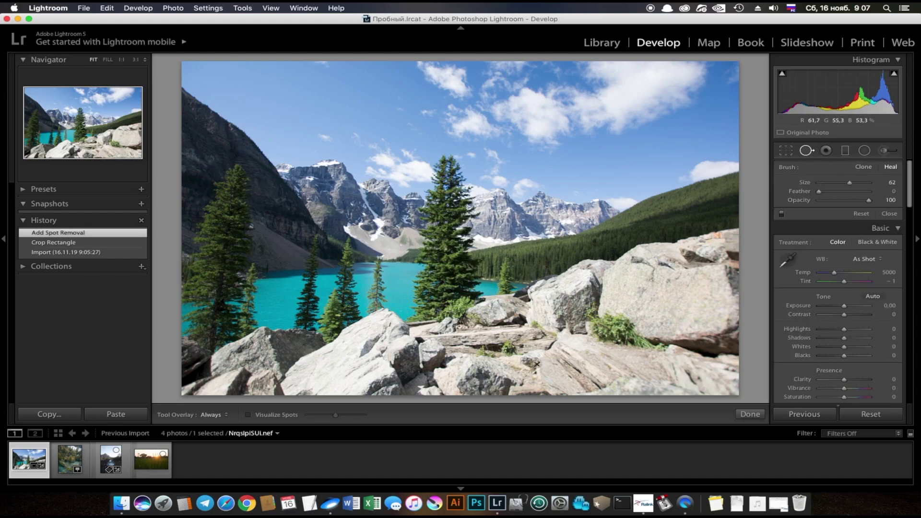
scroll(555, 351, "up", 1)
scroll(555, 351, "down", 2)
scroll(555, 351, "down", 2)
scroll(555, 351, "down", 2)
scroll(555, 351, "down", 2)
scroll(555, 351, "up", 2)
scroll(555, 351, "up", 2)
scroll(555, 351, "up", 2)
Replace the earlier spot with a size-32 heal on the rocks, sourced from rock further right
left_click(532, 369)
key("Delete")
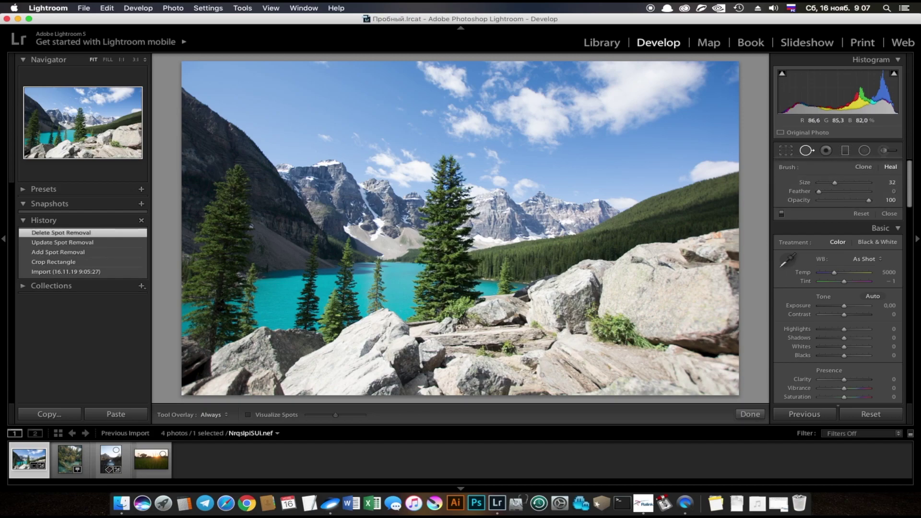
left_click_drag(857, 183, 834, 183)
scroll(536, 372, "up", 5)
scroll(536, 370, "up", 1)
left_click(533, 368)
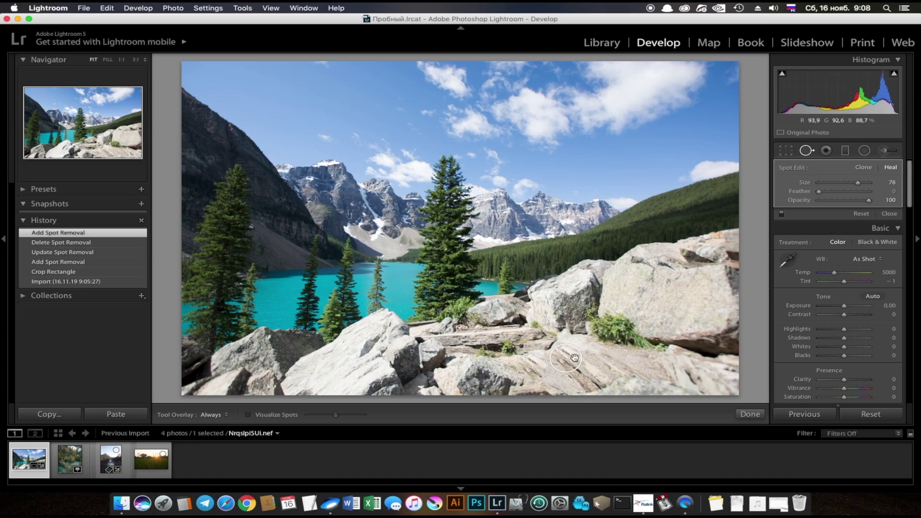
mouse_move(572, 363)
left_mouse_down()
mouse_move(643, 361)
mouse_move(649, 378)
left_mouse_up()
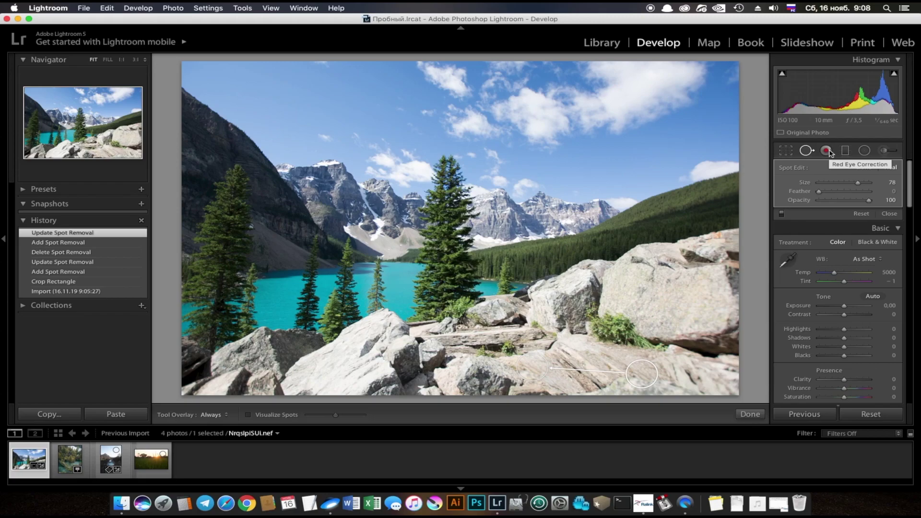
Add a red-eye correction on the foreground rock edge with pupil size 45 and darken 22
left_click(826, 151)
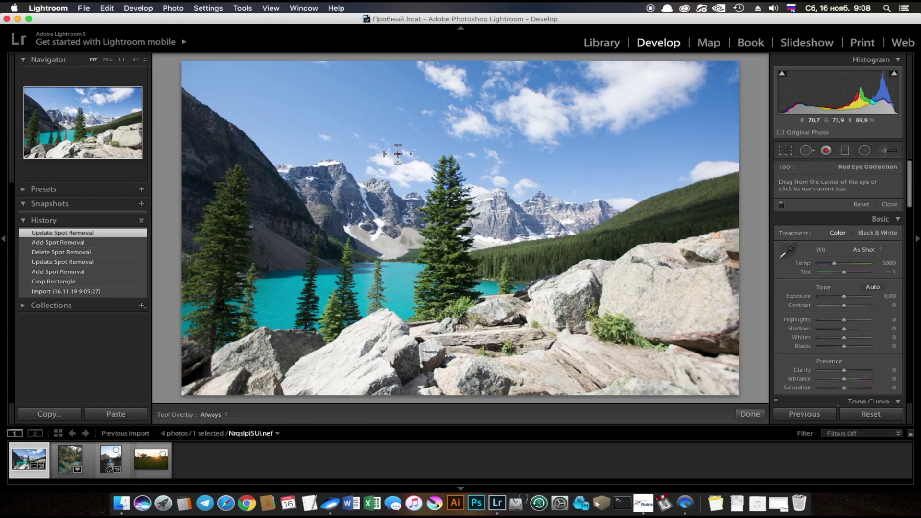
scroll(398, 154, "up", 2)
scroll(397, 153, "up", 1)
scroll(397, 153, "up", 2)
scroll(397, 152, "up", 2)
scroll(397, 153, "down", 2)
scroll(397, 152, "down", 2)
scroll(665, 231, "up", 2)
scroll(664, 231, "down", 4)
scroll(662, 230, "up", 1)
scroll(701, 235, "down", 2)
left_click(718, 235)
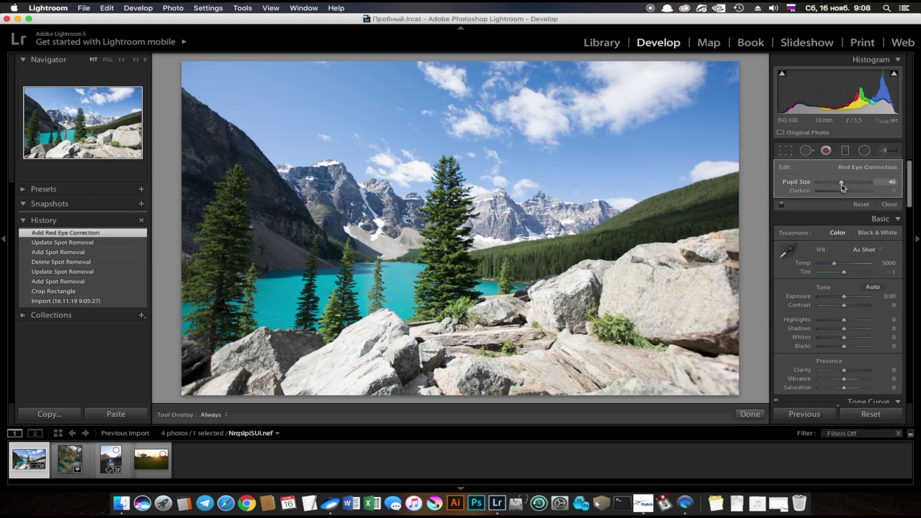
mouse_move(843, 188)
left_mouse_down()
mouse_move(870, 192)
mouse_move(849, 193)
left_mouse_up()
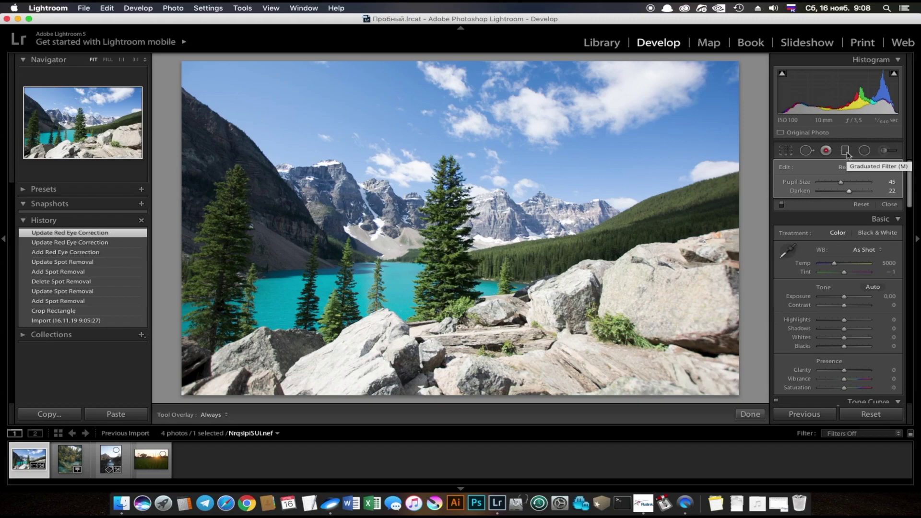
Lay a graduated filter over the sky with raised exposure, contrast 75 and highlights −100
left_click(846, 151)
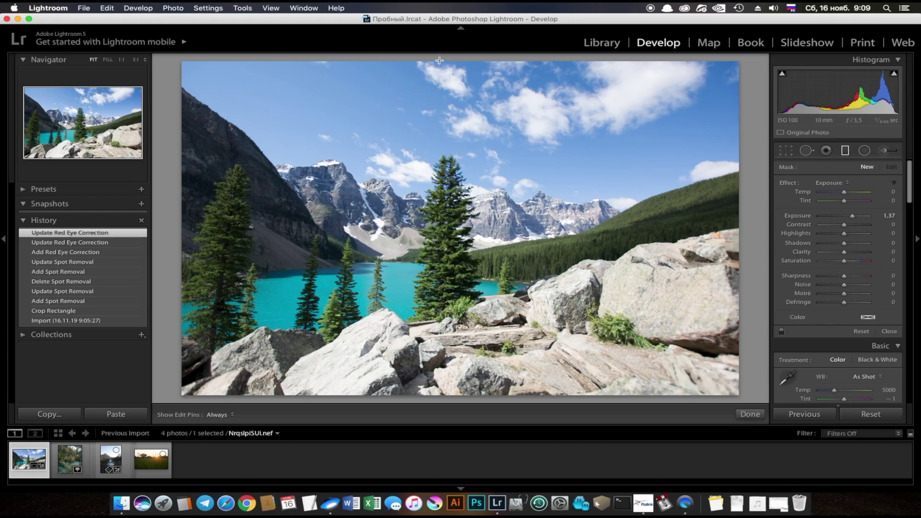
left_click_drag(440, 59, 444, 286)
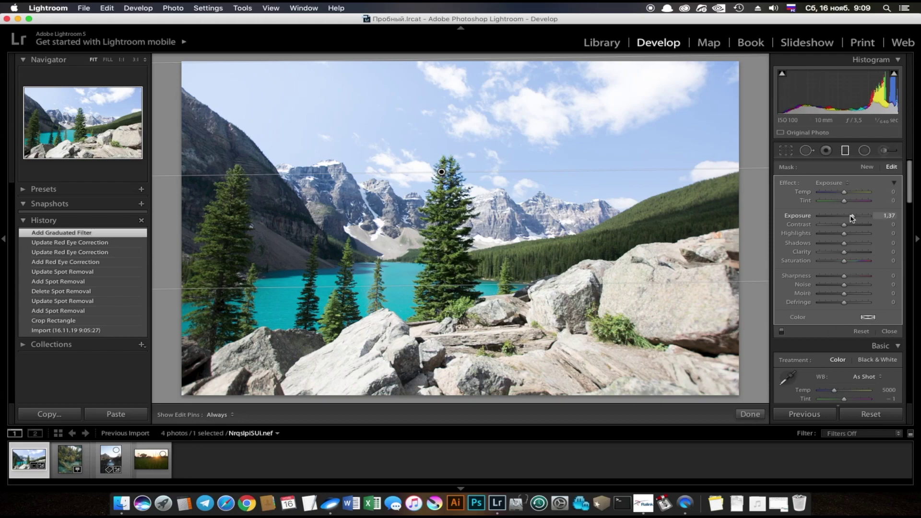
mouse_move(851, 217)
left_mouse_down()
mouse_move(866, 219)
mouse_move(847, 218)
left_mouse_up()
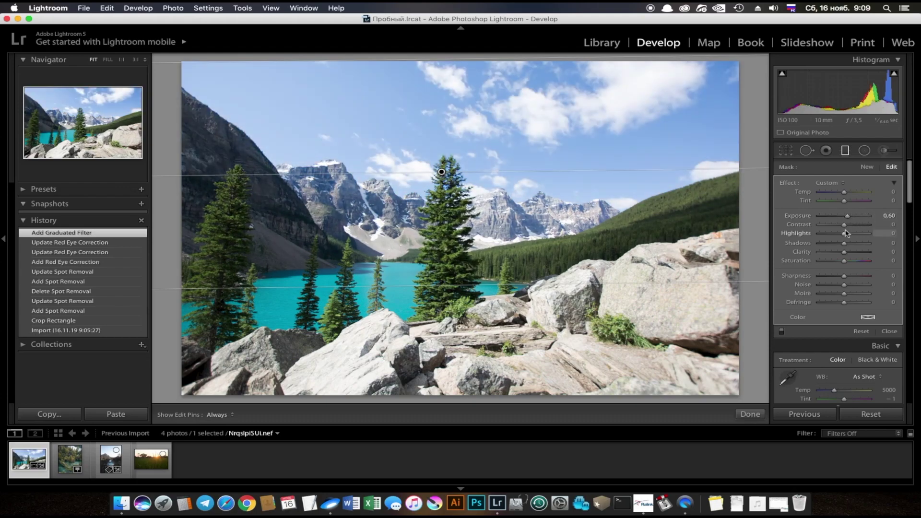
left_click_drag(843, 225, 866, 230)
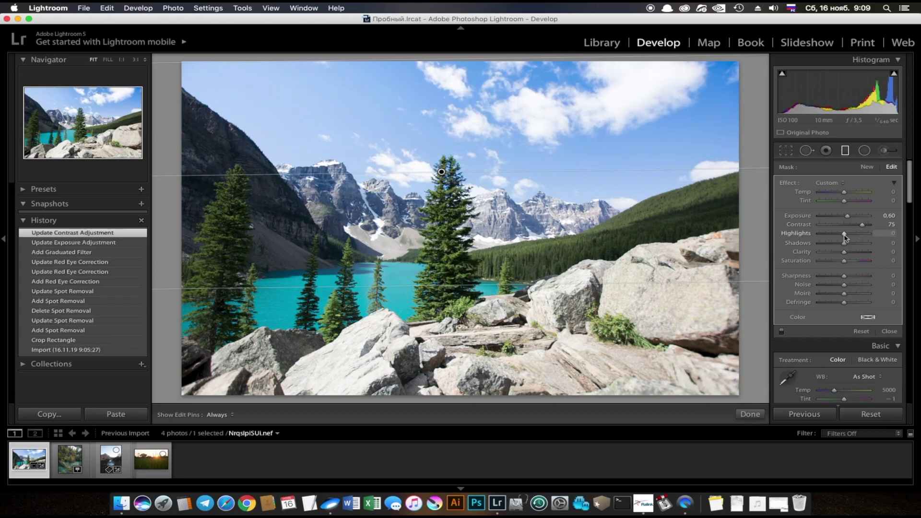
left_click_drag(844, 237, 812, 237)
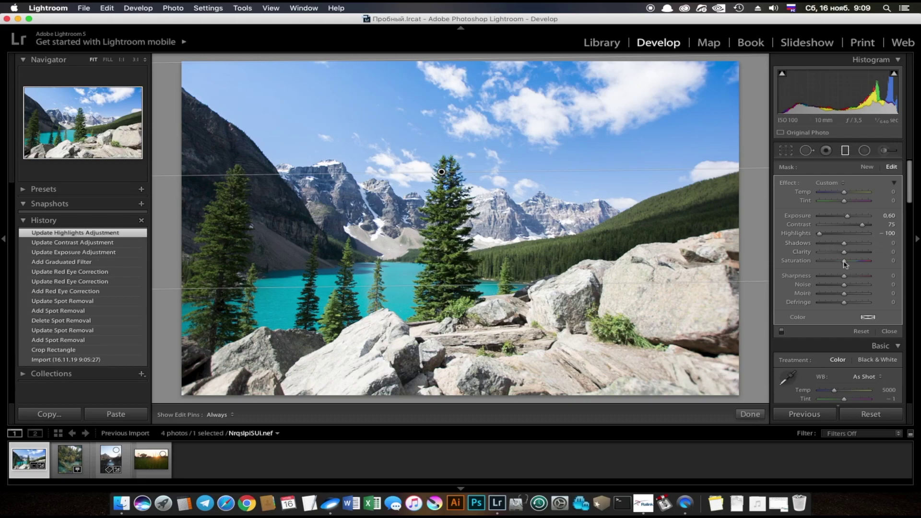
Give the sky filter a blue tint shifted toward green-cyan and finish the graduated filter
scroll(844, 294, "down", 5)
scroll(859, 307, "up", 5)
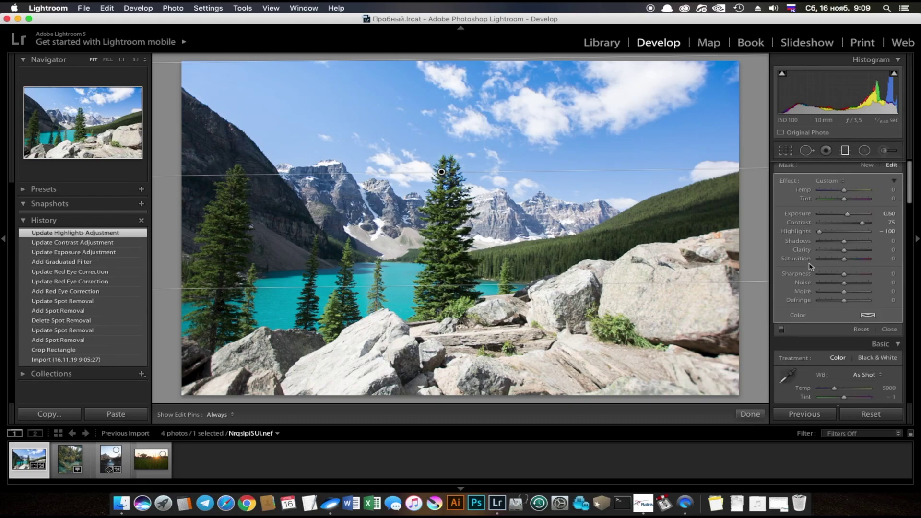
left_click(869, 317)
left_click(780, 315)
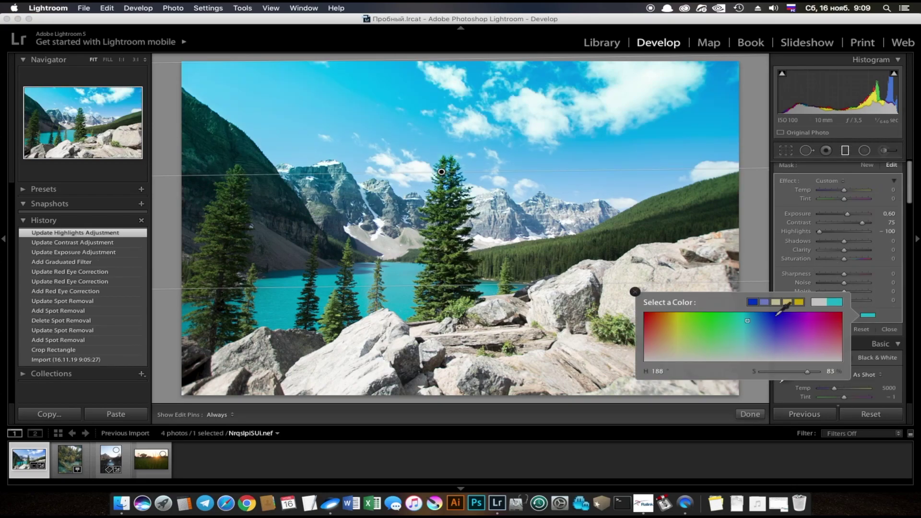
left_click(729, 327)
left_click(845, 150)
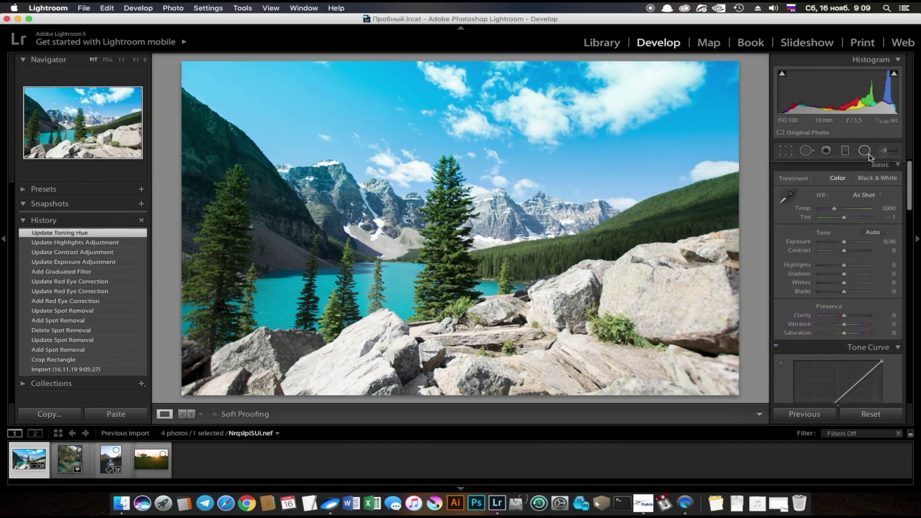
Draw a radial filter across the landscape, enlarging and shifting it to cover the scene
left_click(866, 152)
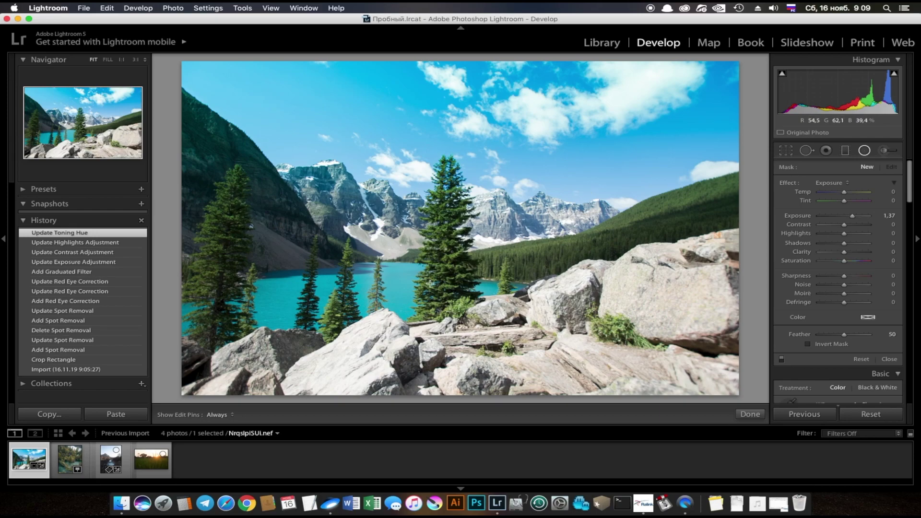
left_click_drag(443, 249, 644, 394)
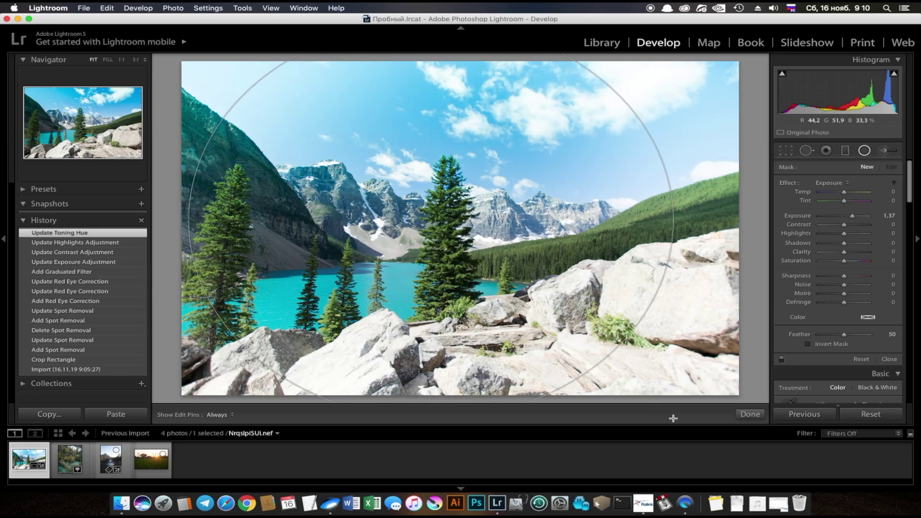
left_click_drag(644, 393, 673, 417)
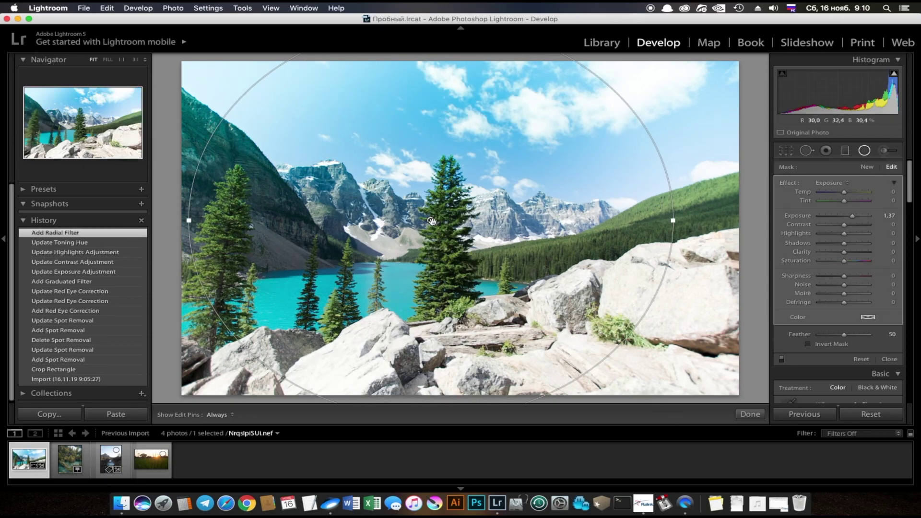
left_click_drag(433, 221, 465, 226)
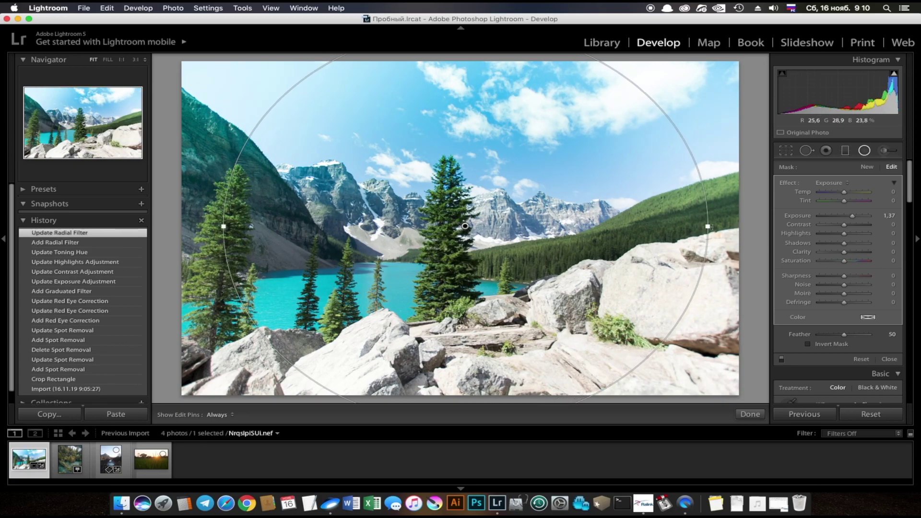
left_click_drag(710, 228, 729, 228)
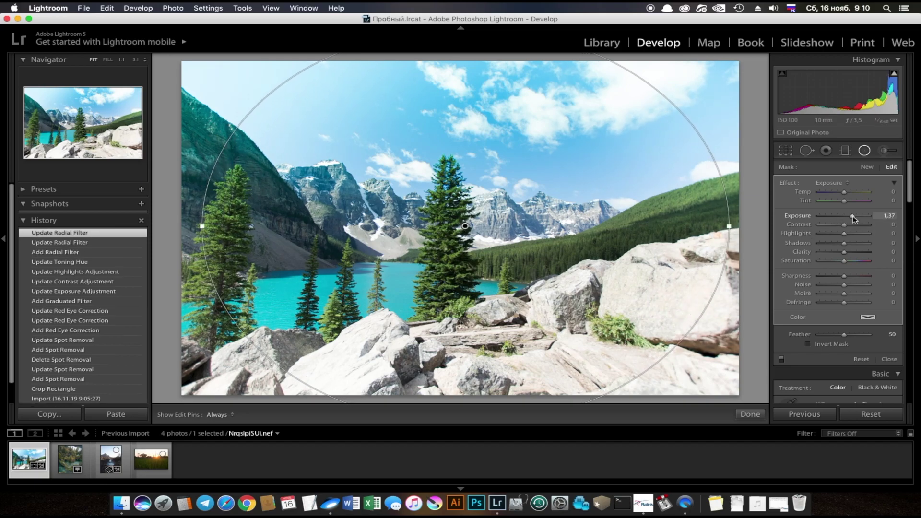
Set the radial filter to exposure -1.31, feather 35, contrast -62 and highlights -7
left_click_drag(853, 218, 831, 219)
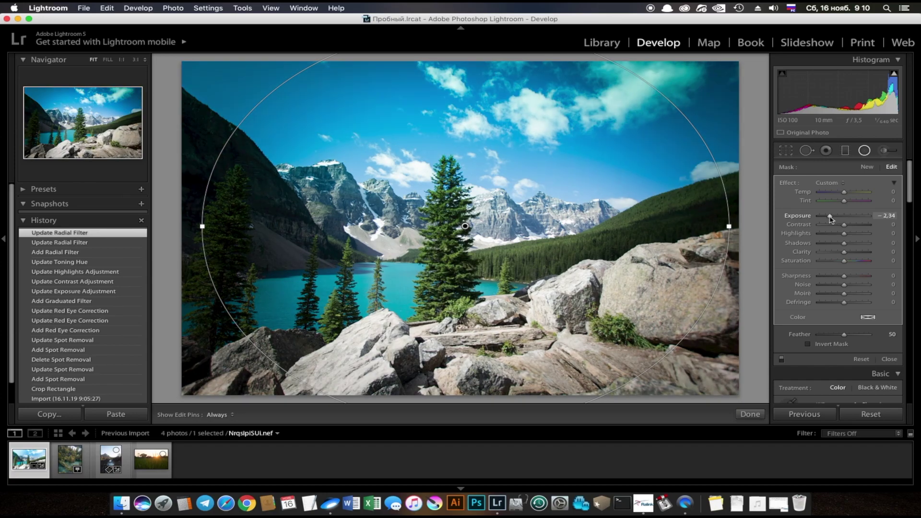
mouse_move(831, 218)
left_mouse_down()
mouse_move(851, 219)
mouse_move(835, 219)
left_mouse_up()
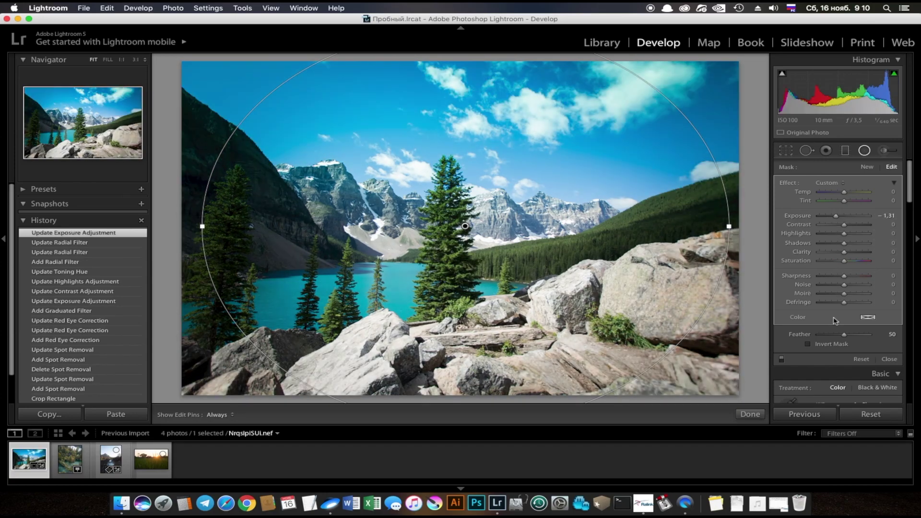
scroll(844, 331, "down", 2)
mouse_move(844, 316)
left_mouse_down()
mouse_move(858, 319)
mouse_move(837, 318)
left_mouse_up()
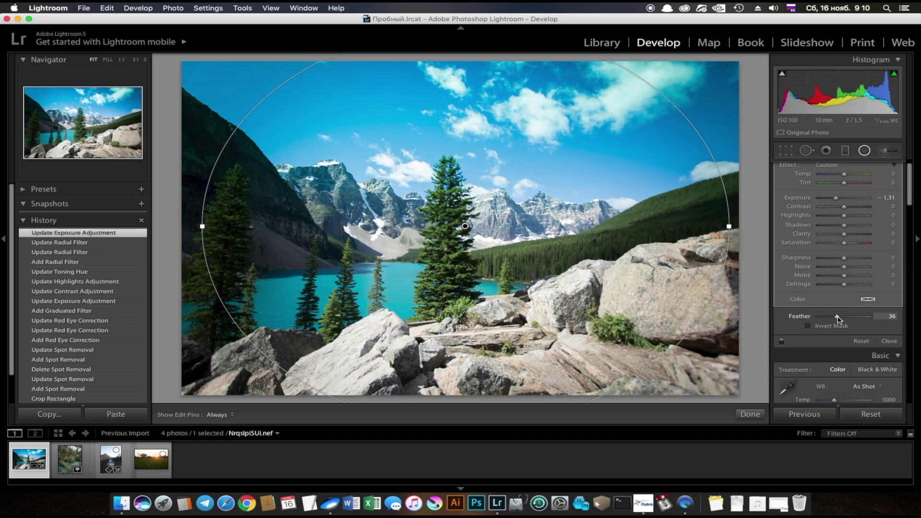
mouse_move(837, 318)
left_mouse_down()
mouse_move(810, 321)
mouse_move(836, 318)
left_mouse_up()
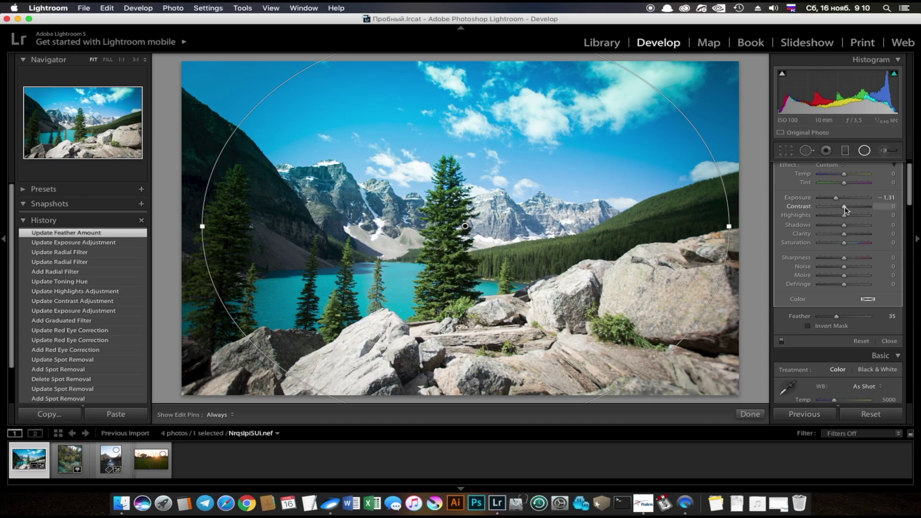
left_click_drag(844, 206, 829, 207)
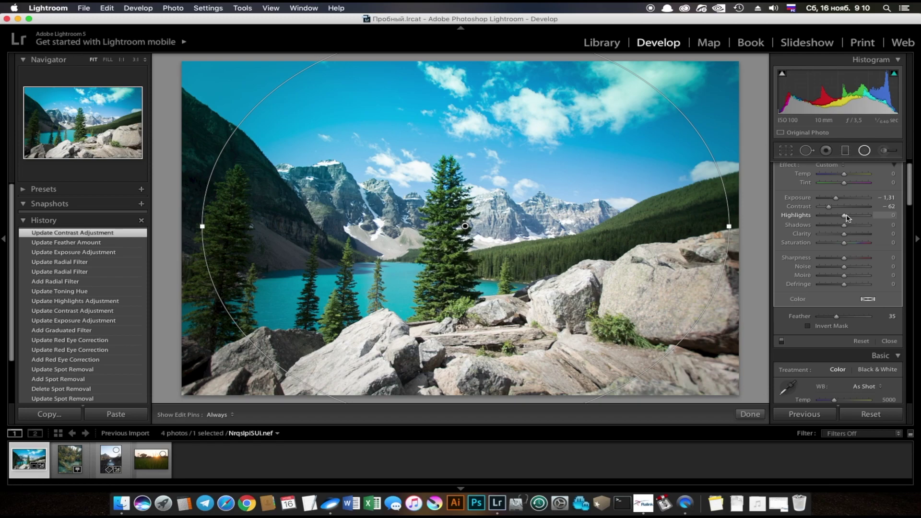
left_click_drag(844, 215, 841, 215)
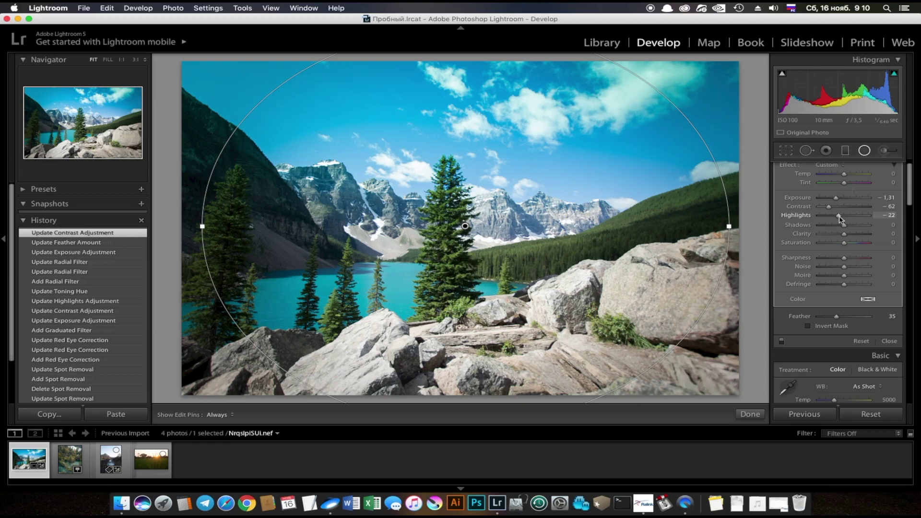
Brush exposure 1.37 down the central pine tree, shift its temperature and tint, and reset its contrast
left_click(884, 150)
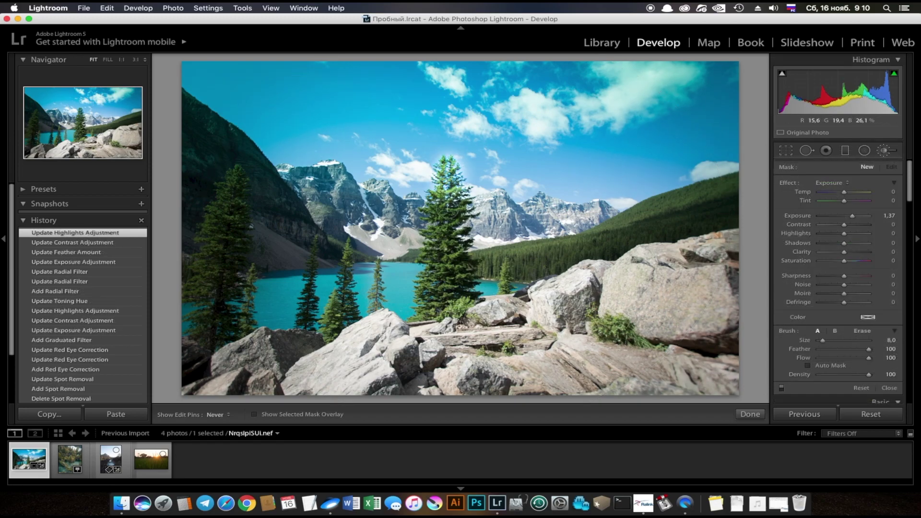
mouse_move(447, 216)
left_mouse_down()
mouse_move(442, 313)
mouse_move(461, 214)
mouse_move(451, 288)
mouse_move(446, 240)
left_mouse_up()
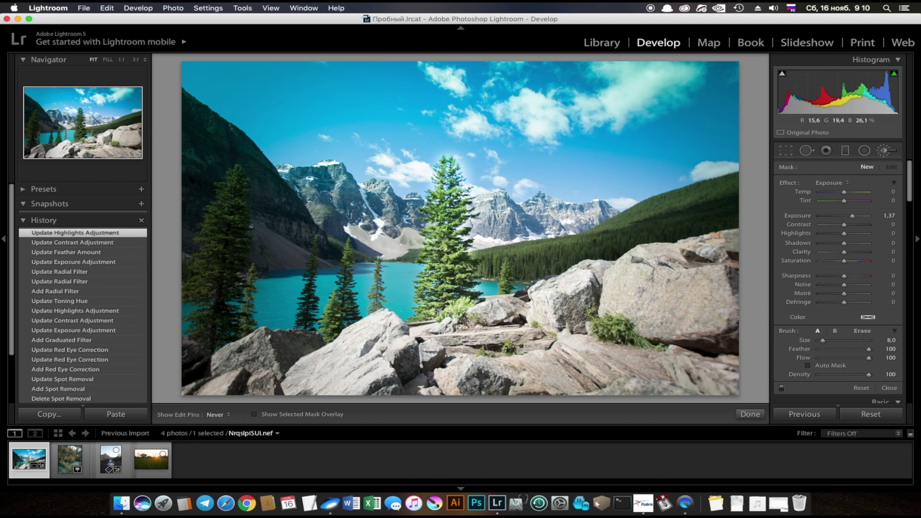
left_click(451, 185)
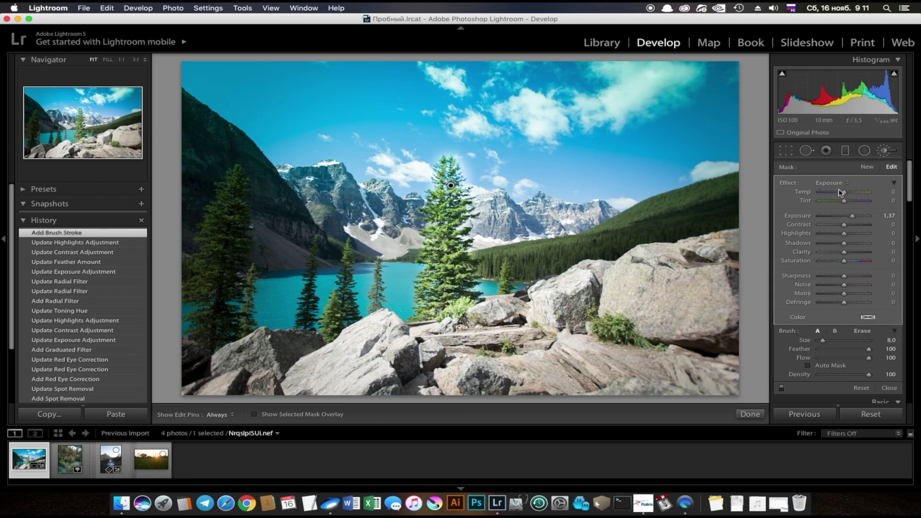
mouse_move(844, 192)
left_mouse_down()
mouse_move(861, 193)
mouse_move(836, 194)
mouse_move(860, 204)
left_mouse_up()
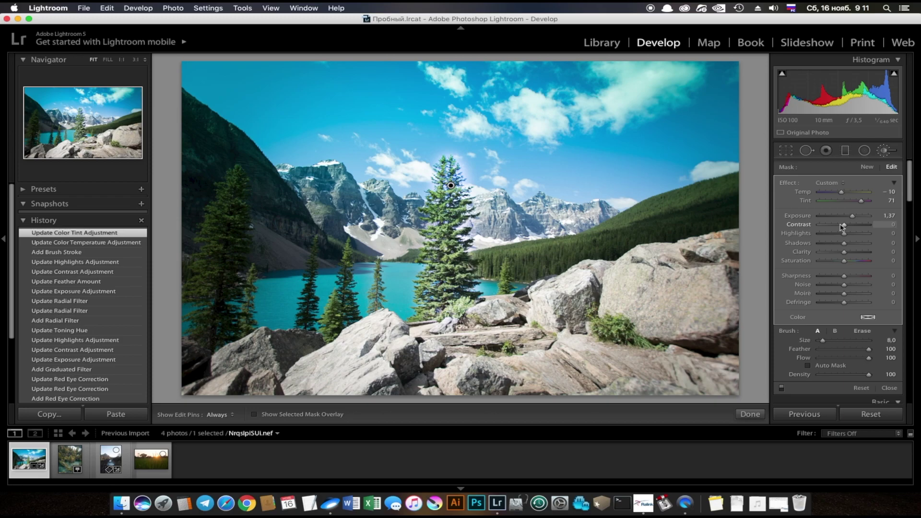
double_click(852, 231)
Reset all edits, view the Import history state, then return to Reset Settings
left_click(871, 415)
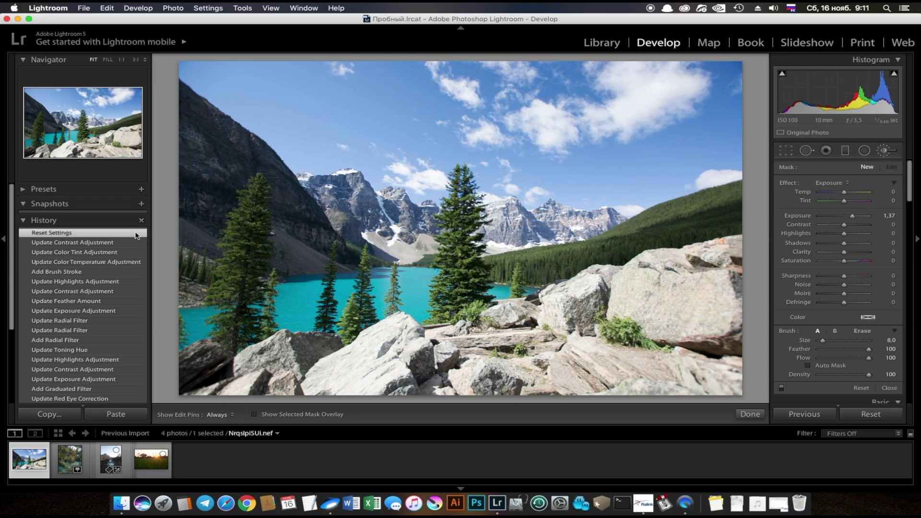
mouse_move(72, 290)
scroll(40, 247, "down", 5)
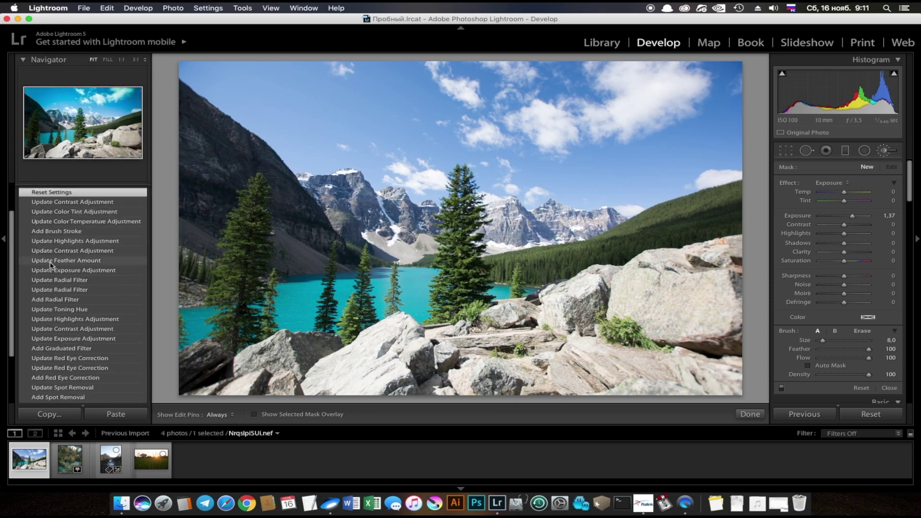
scroll(58, 359, "down", 2)
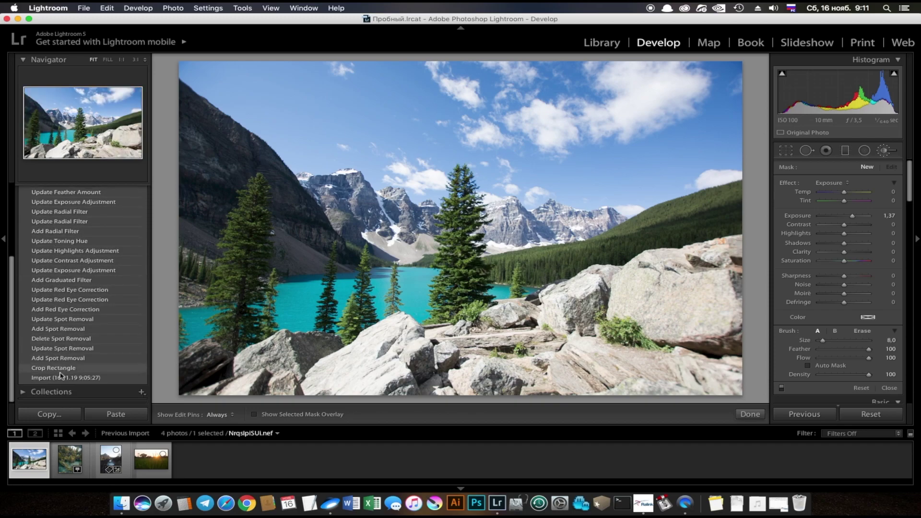
left_click(62, 378)
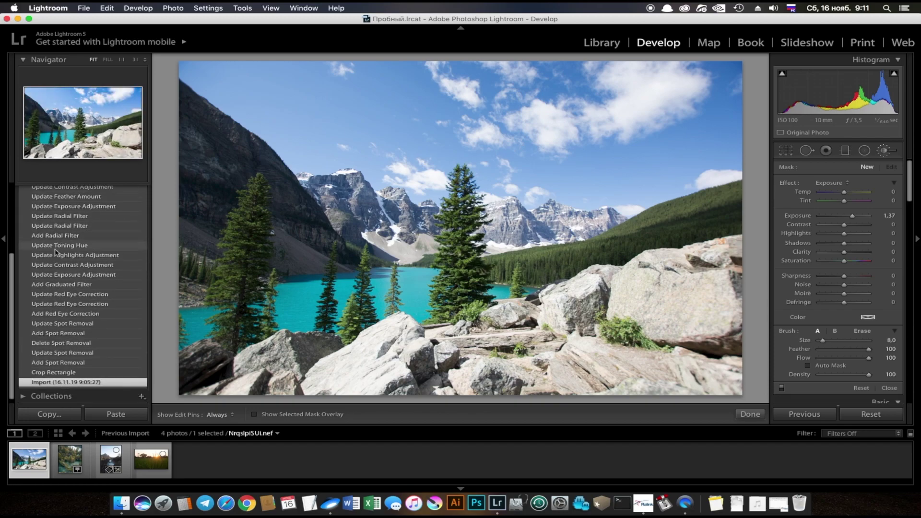
scroll(58, 288, "up", 7)
left_click(54, 233)
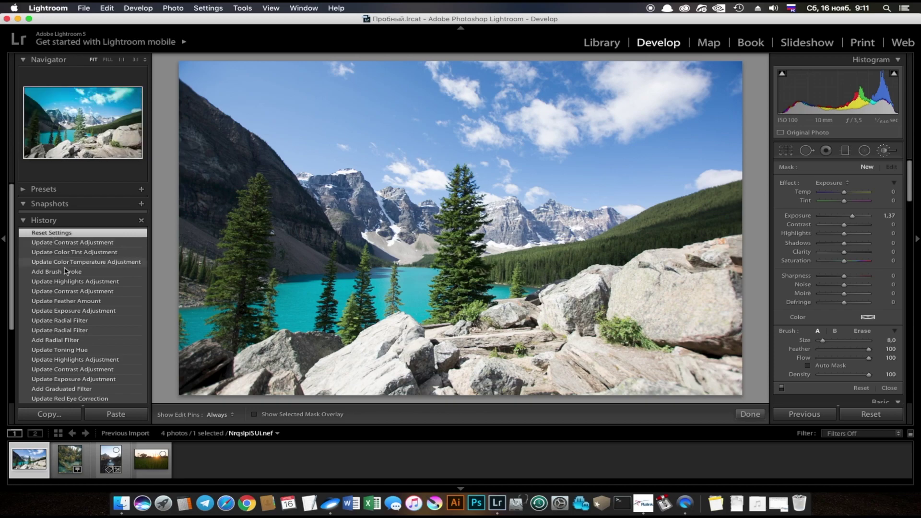
Preview the Update Contrast, Add Brush Stroke and Update Feather history states, ending on Reset Settings
left_click(63, 243)
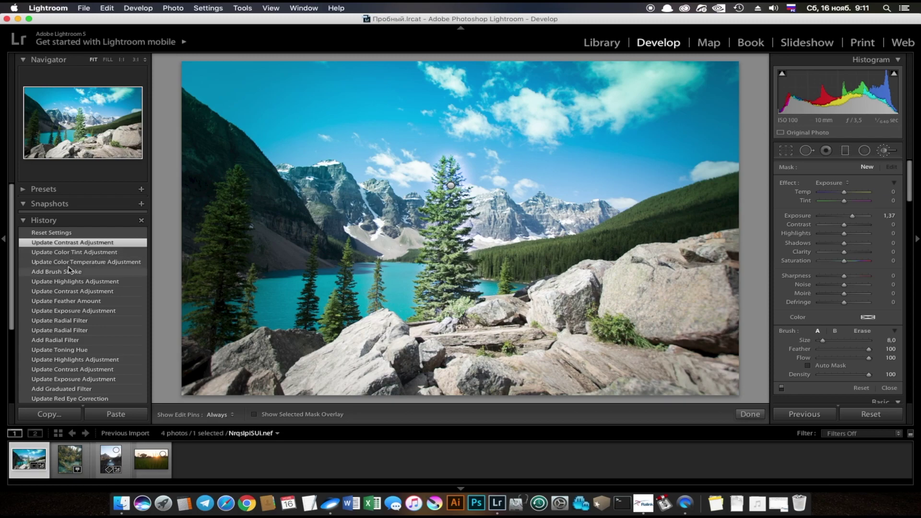
left_click(69, 271)
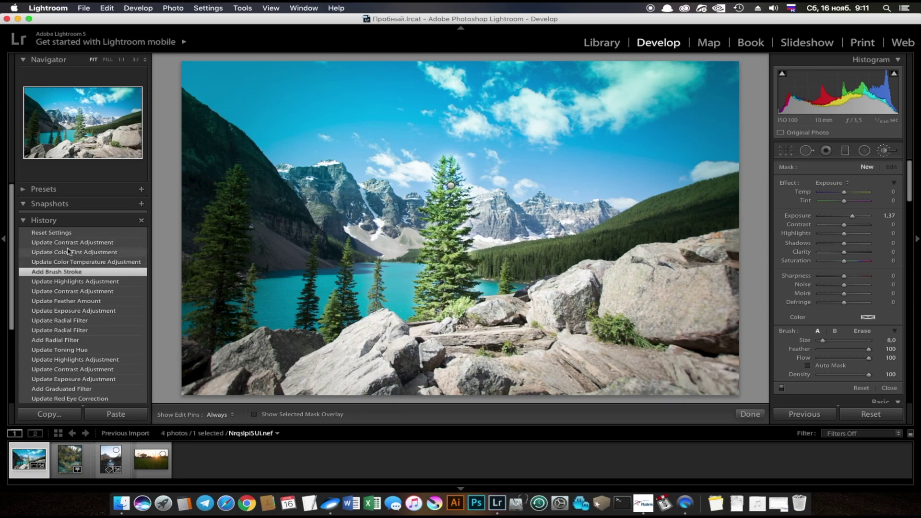
left_click(63, 300)
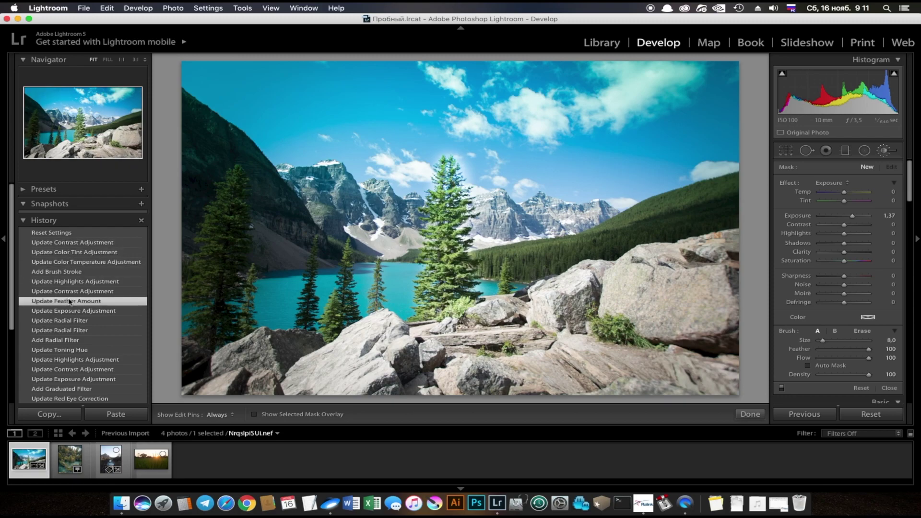
left_click(54, 233)
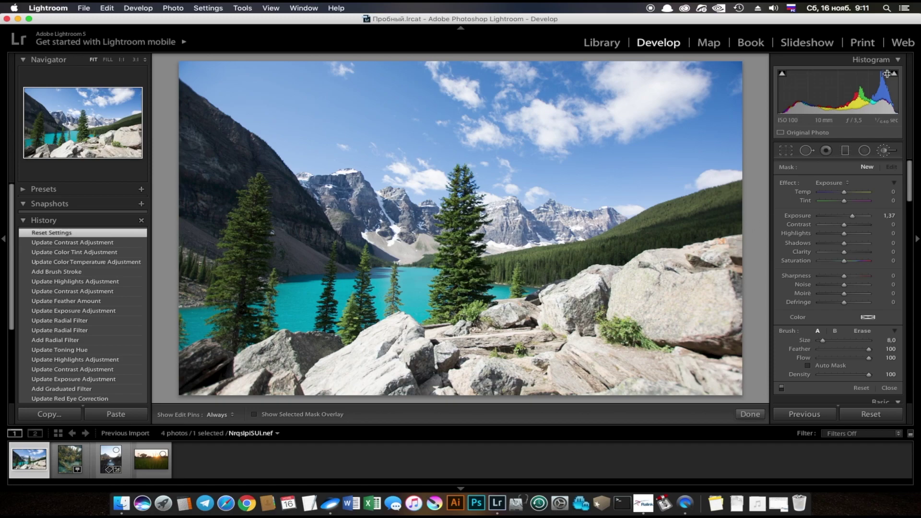
Close the Adjustment Brush and sample neutral rocks with the WB eyedropper for Temp 5150, Tint -1
left_click(885, 153)
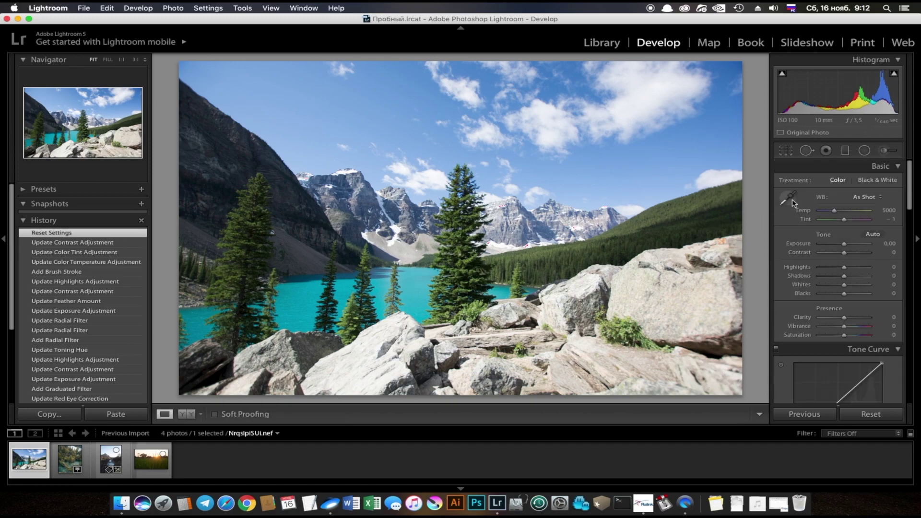
left_click(791, 200)
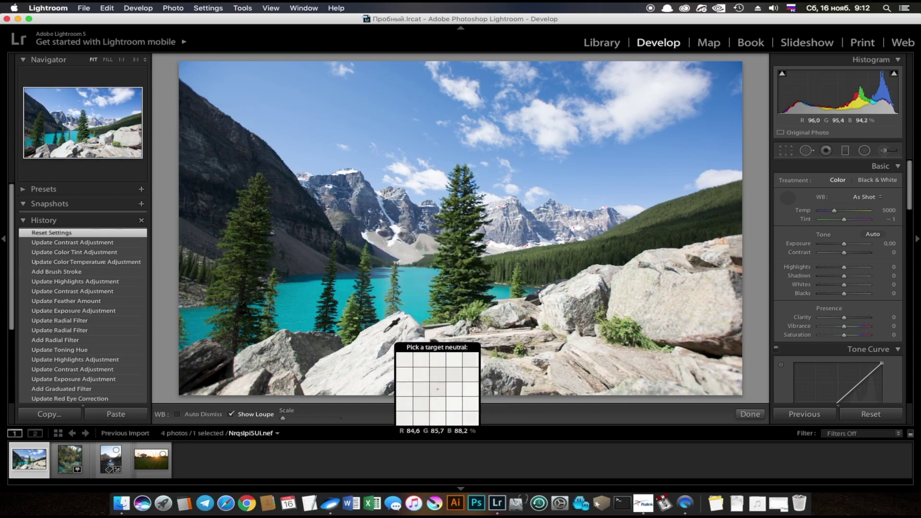
left_click(387, 329)
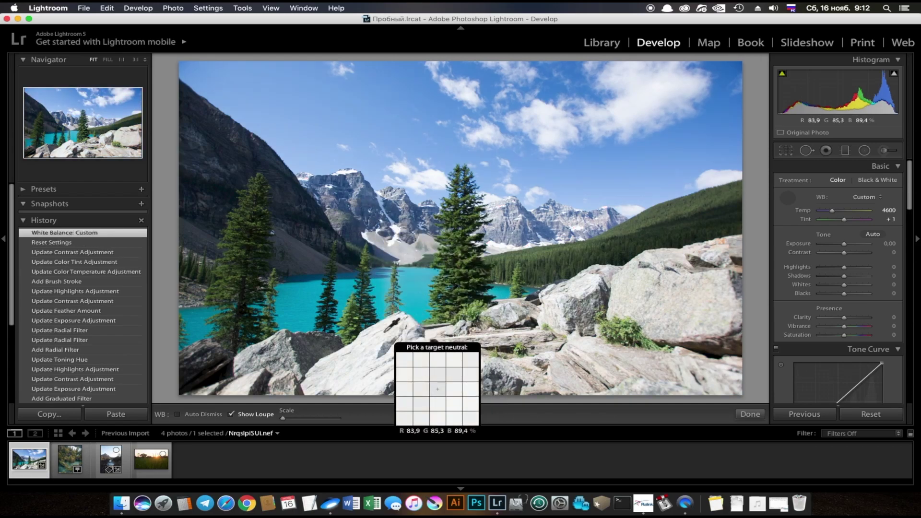
left_click(388, 343)
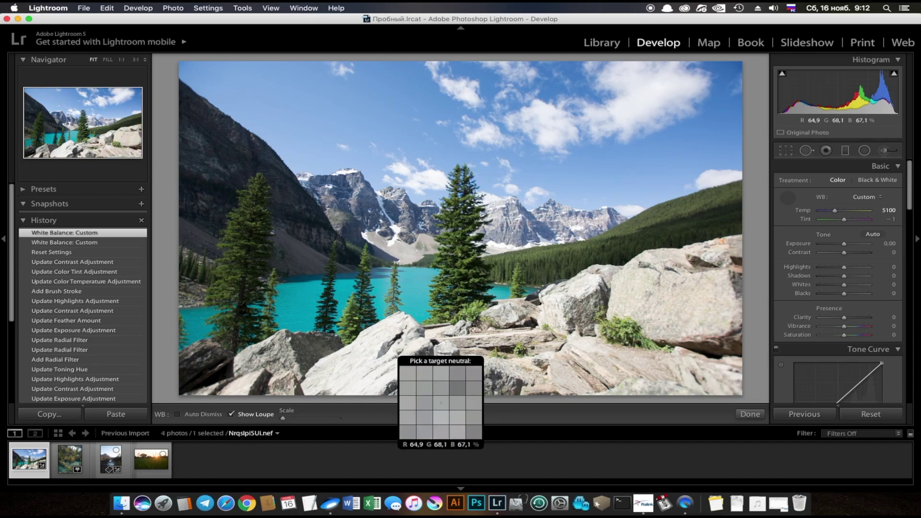
key("minus")
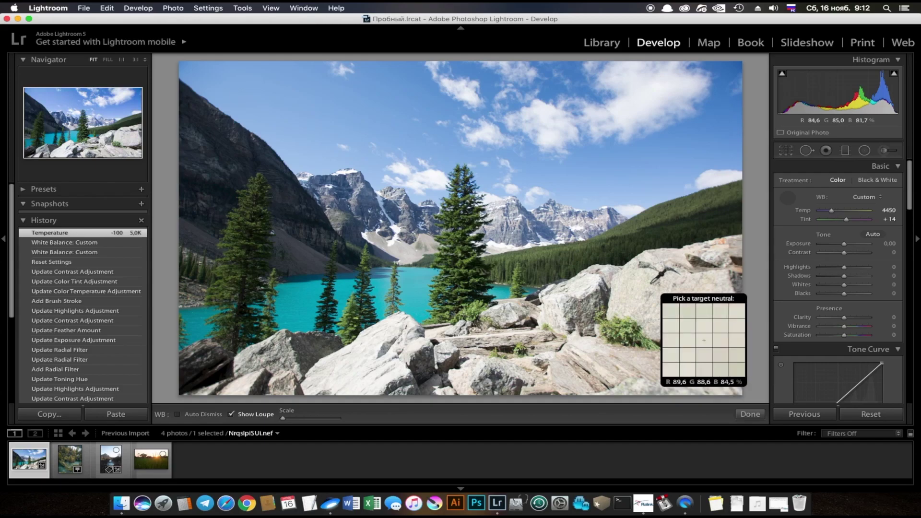
left_click(656, 282)
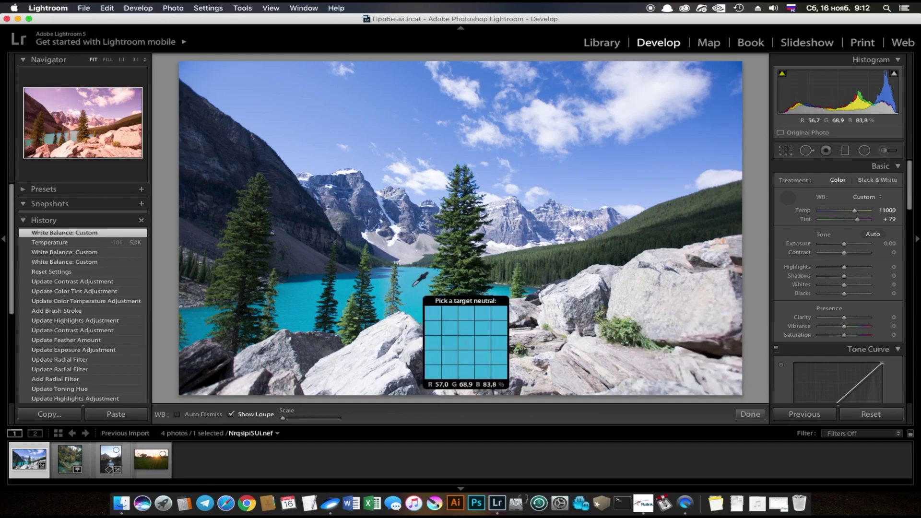
left_click(411, 285)
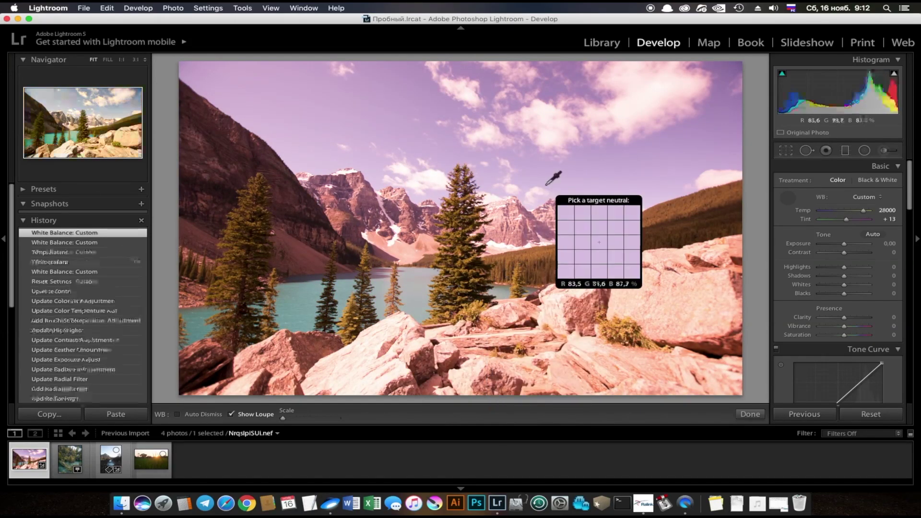
left_click(471, 203)
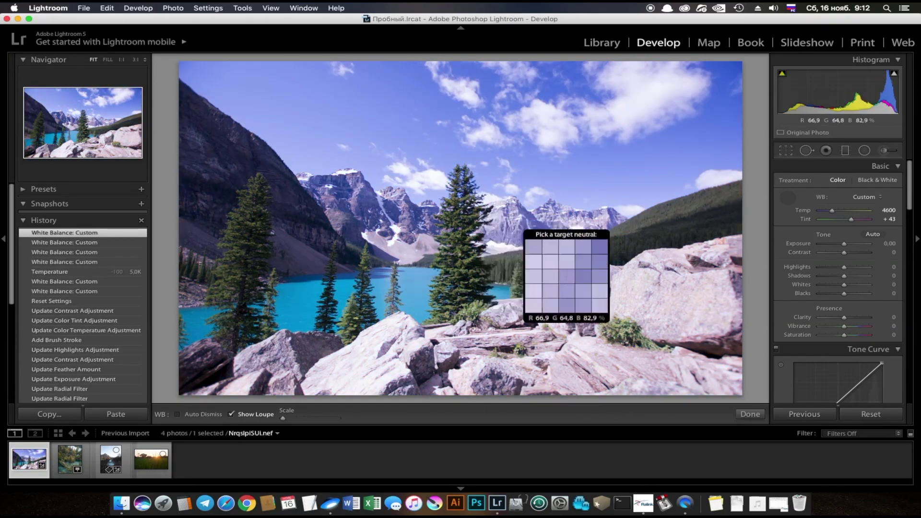
left_click(299, 316)
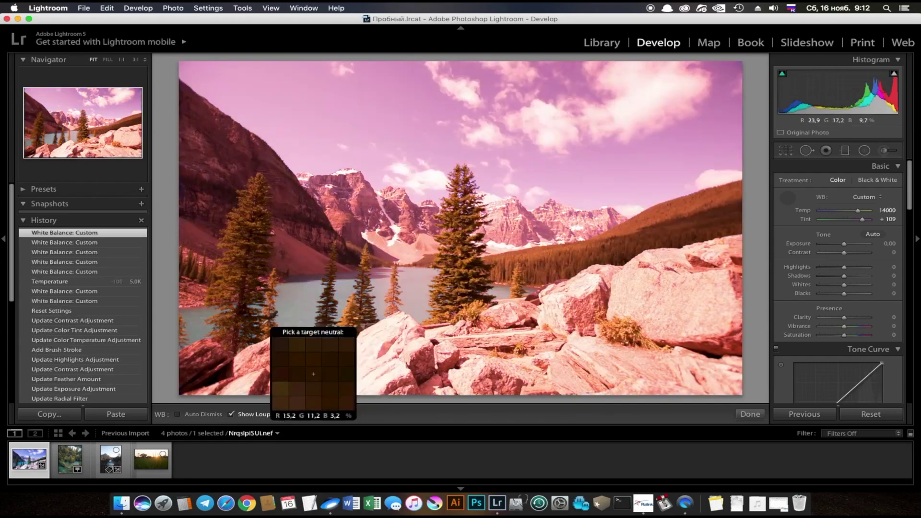
left_click(663, 311)
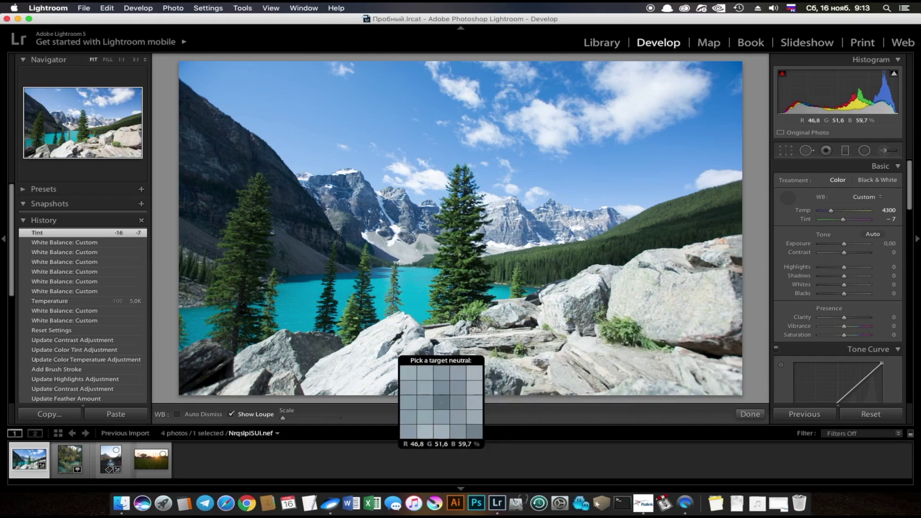
left_click(395, 338)
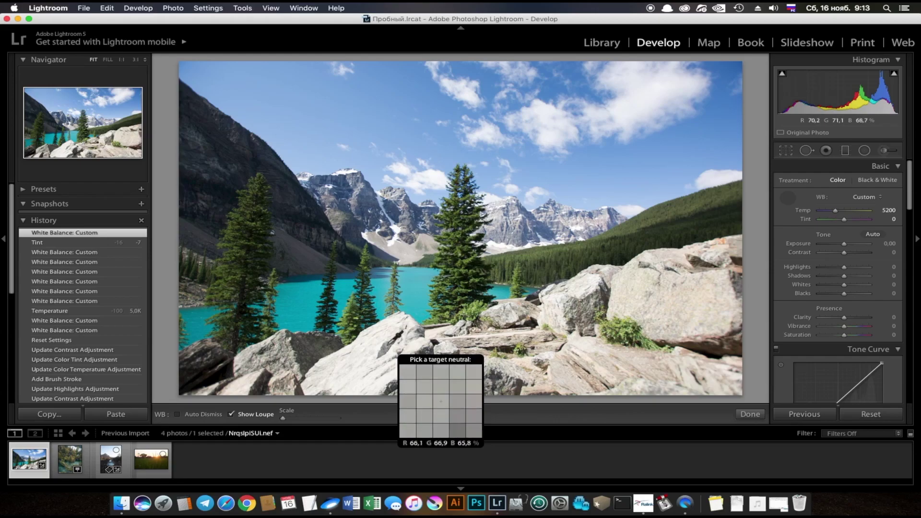
left_click(395, 340)
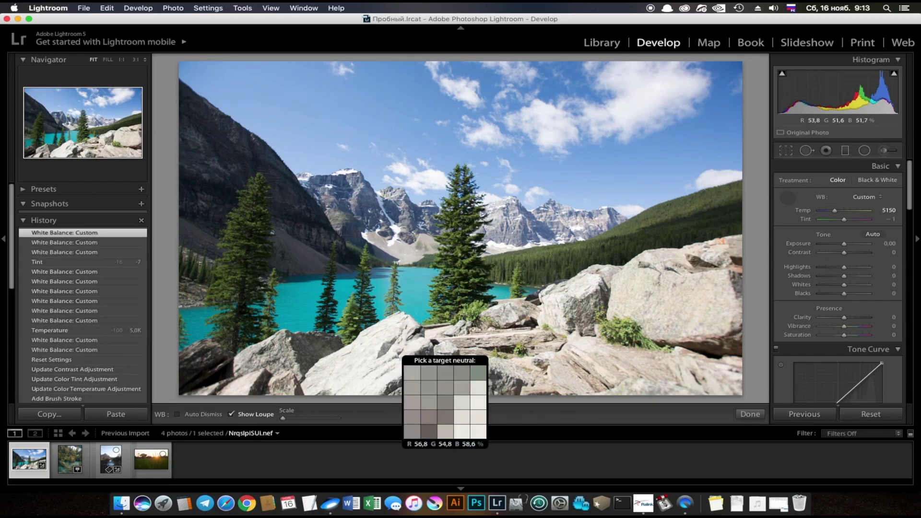
left_click(793, 199)
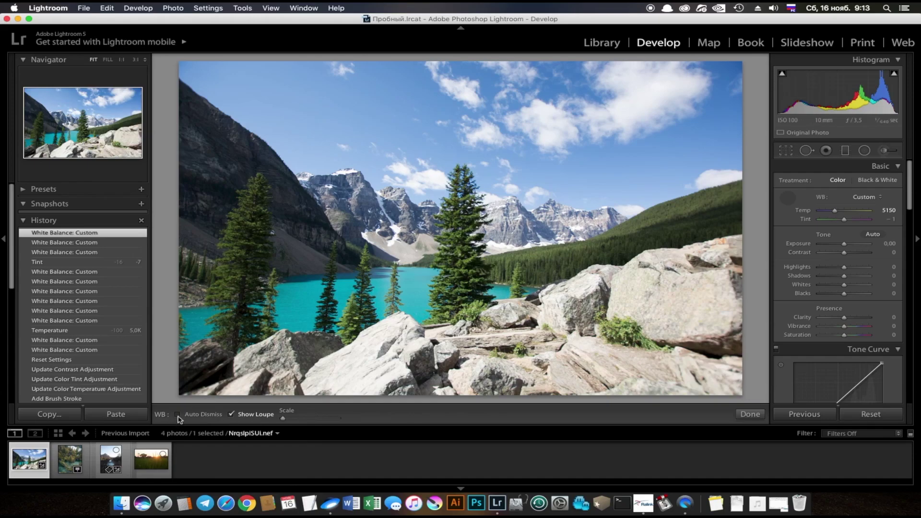
Turn on the picker's Auto Dismiss and resample the white balance from the grey rocks
left_click(178, 416)
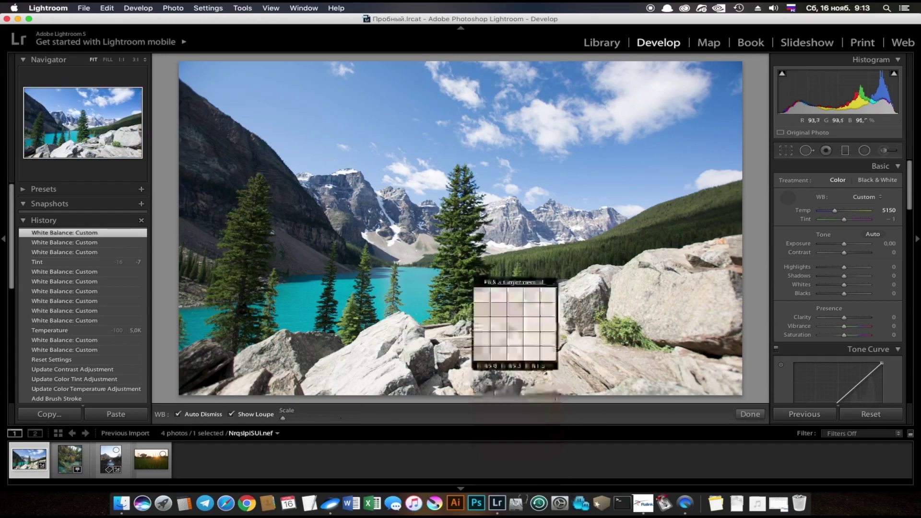
key("Escape")
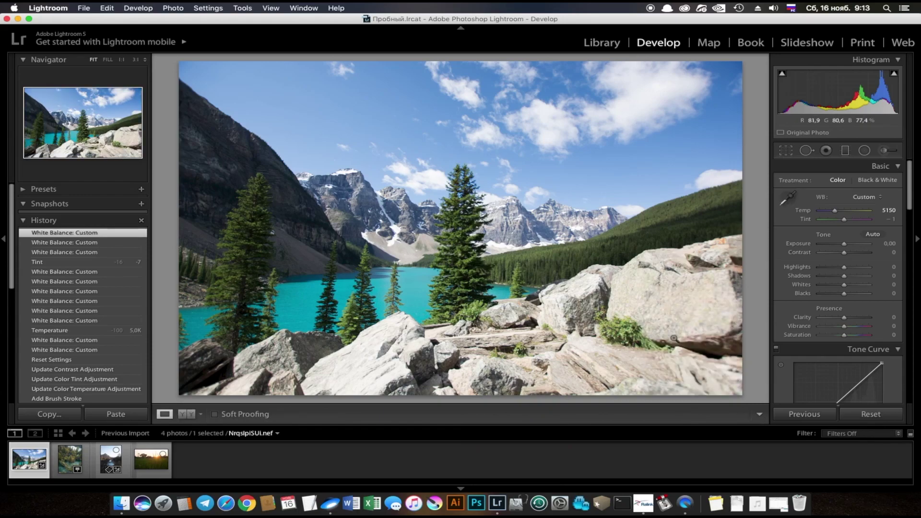
left_click(787, 197)
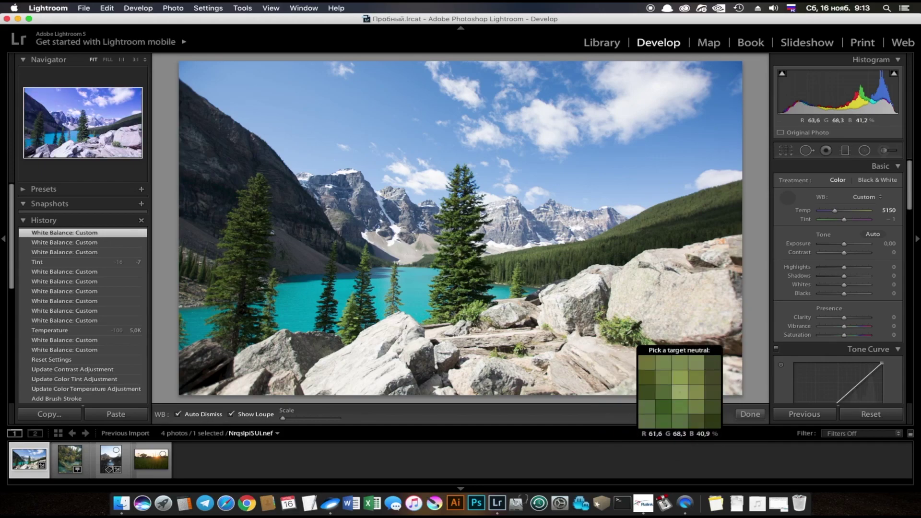
left_click(626, 336)
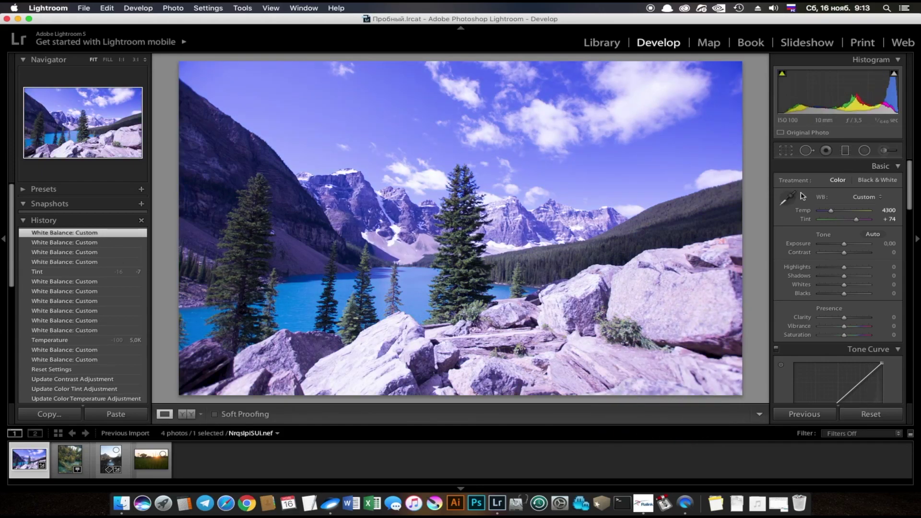
left_click(788, 197)
left_click(481, 340)
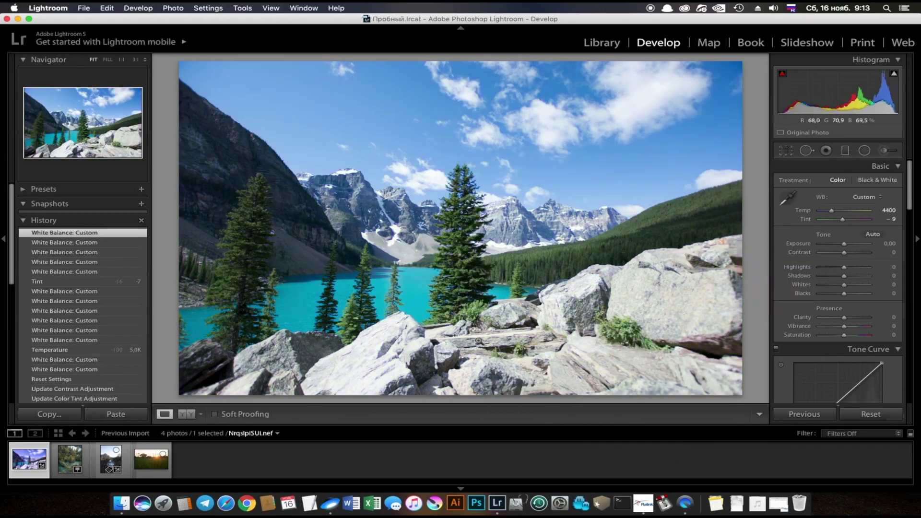
left_click(787, 197)
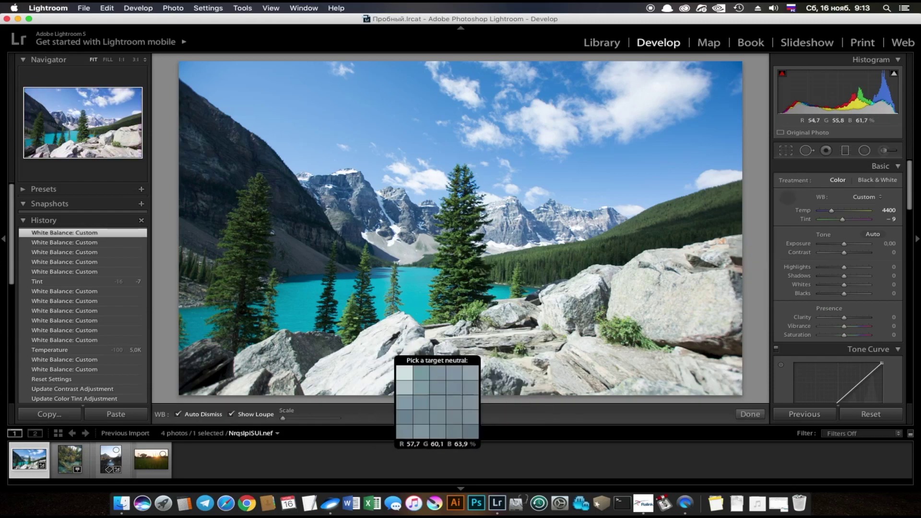
left_click(389, 345)
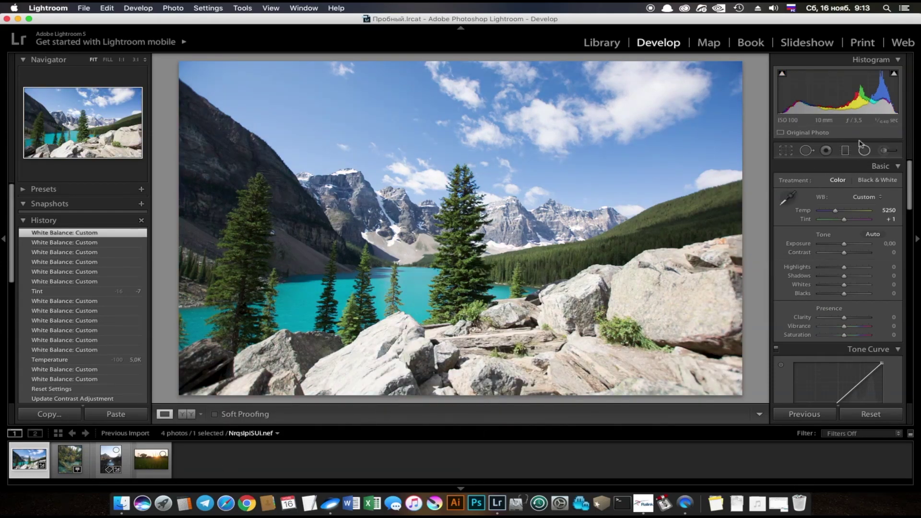
With Auto Dismiss off, resample rocks until white balance reads Temp 4500, Tint +4
left_click(785, 198)
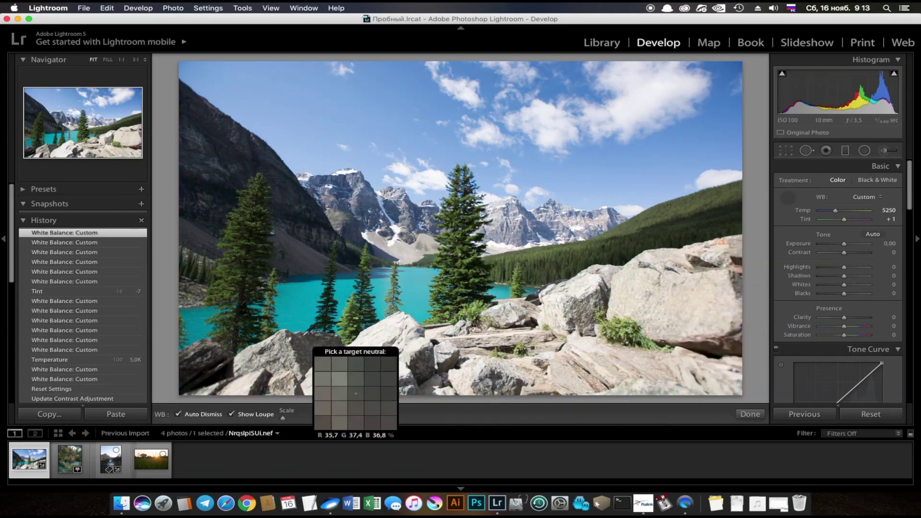
left_click(178, 415)
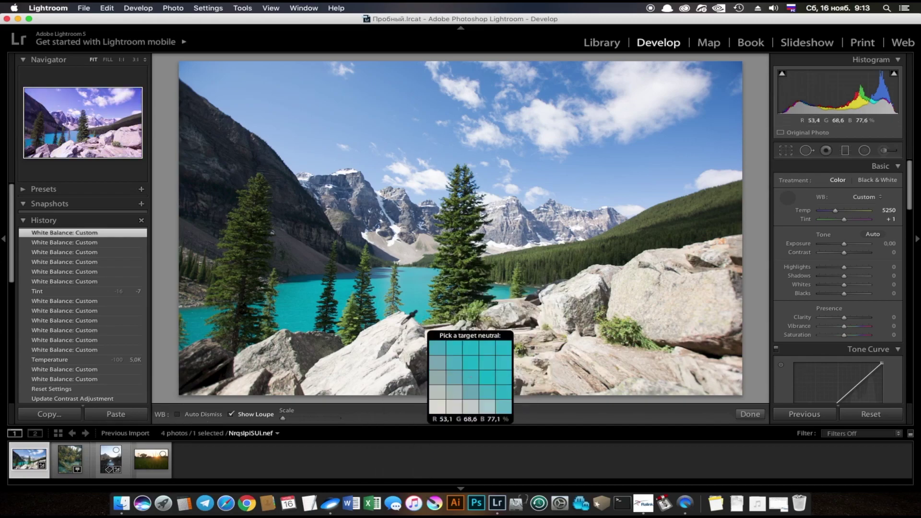
left_click(369, 344)
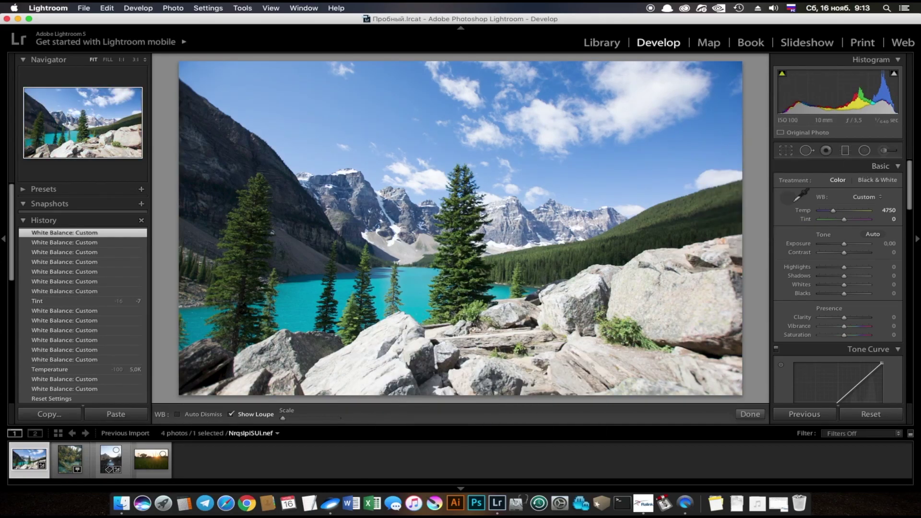
left_click(668, 280)
left_click(657, 283)
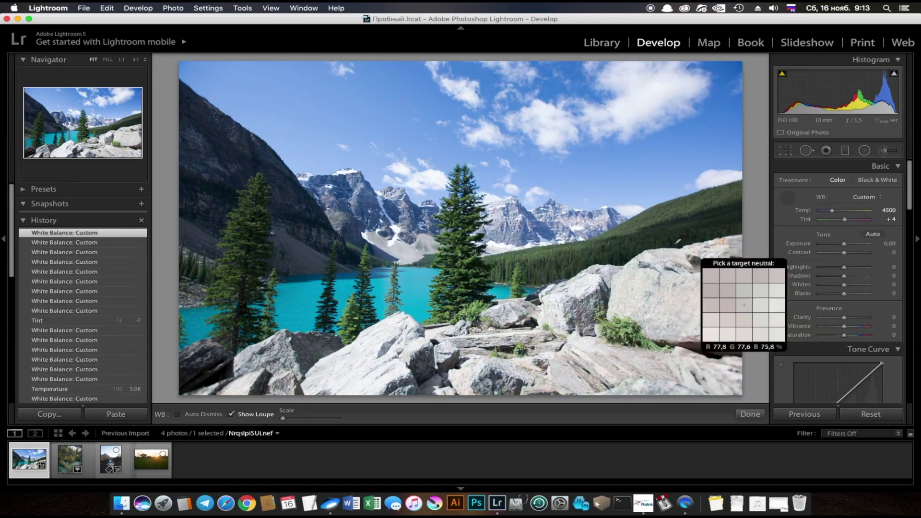
left_click(786, 197)
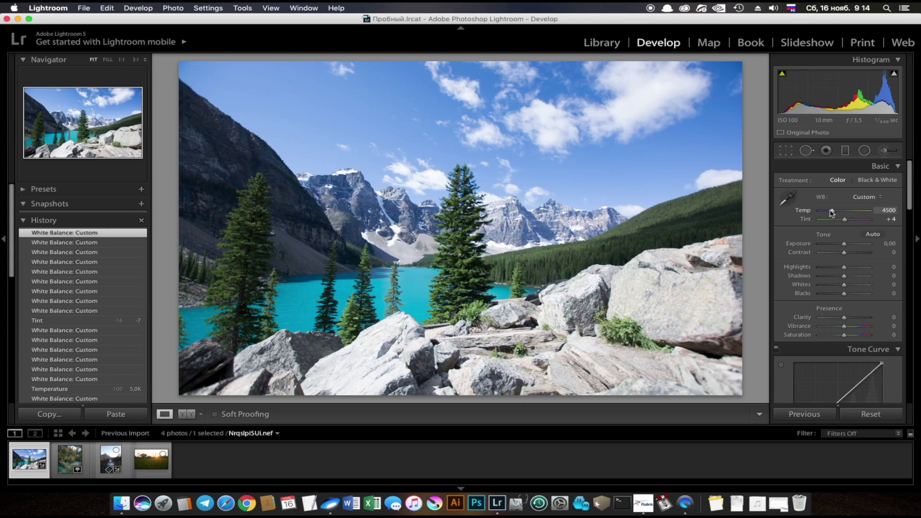
Warm the photo to Temp 8246 and Tint -9, and lower Exposure to about -0.5
mouse_move(833, 213)
left_mouse_down()
mouse_move(859, 215)
mouse_move(851, 214)
left_mouse_up()
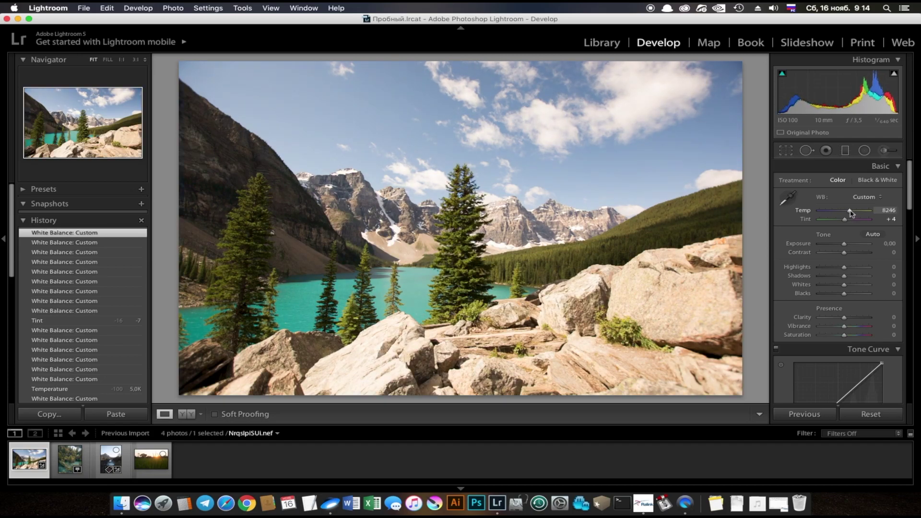
left_click_drag(845, 222, 843, 222)
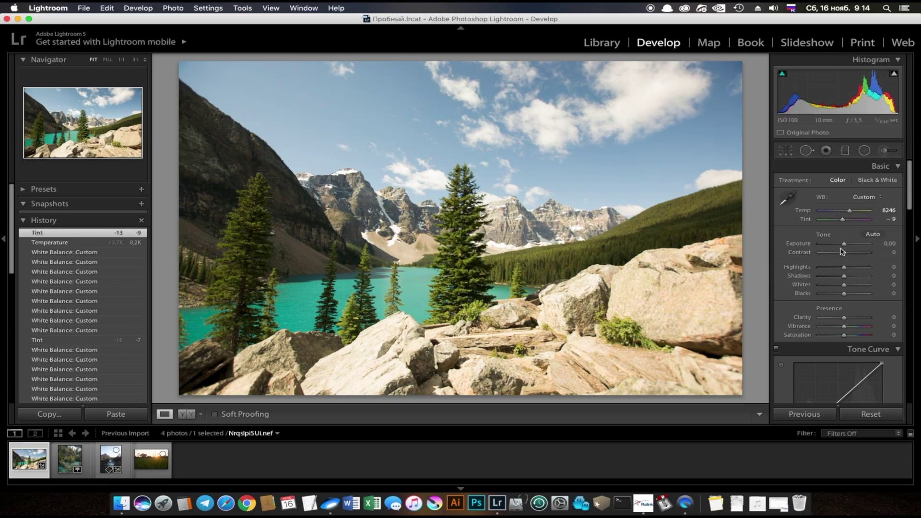
left_click_drag(847, 246, 843, 245)
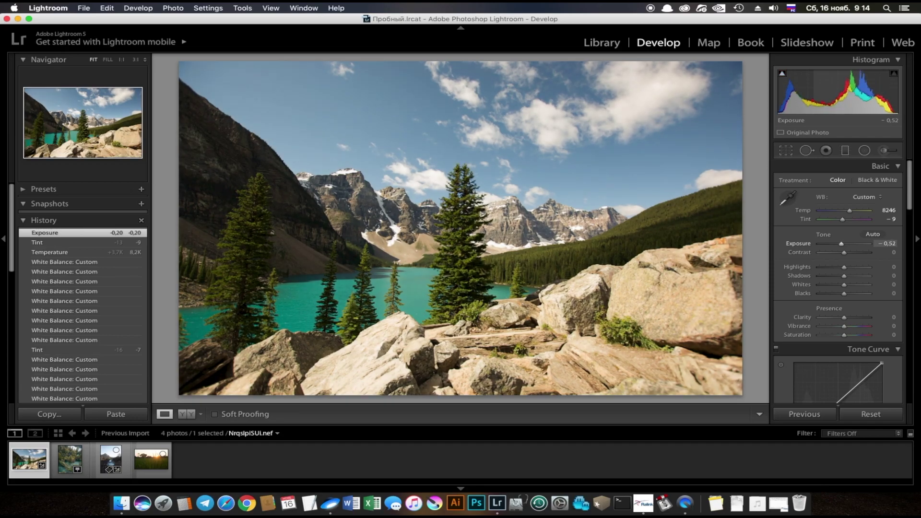
Set Exposure to -0.50, Contrast to -5 and Highlights to -82
left_click_drag(844, 89, 842, 89)
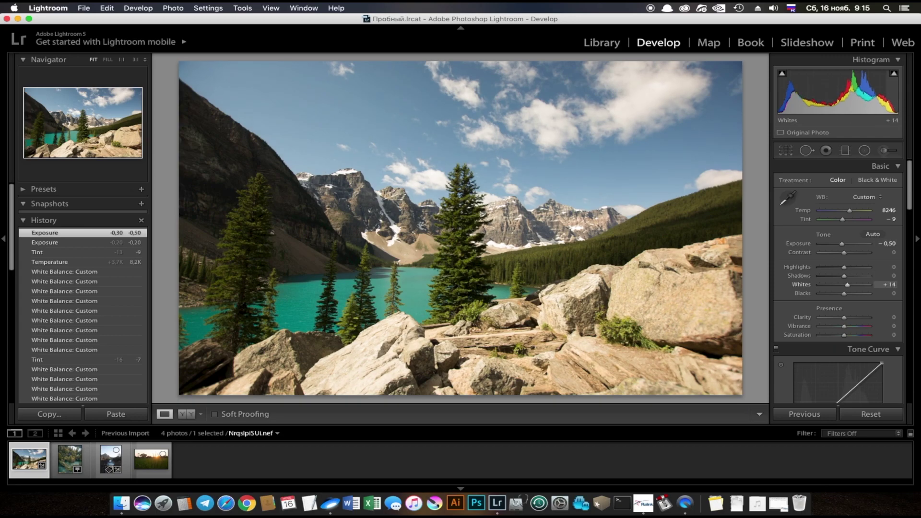
left_click_drag(885, 94, 896, 93)
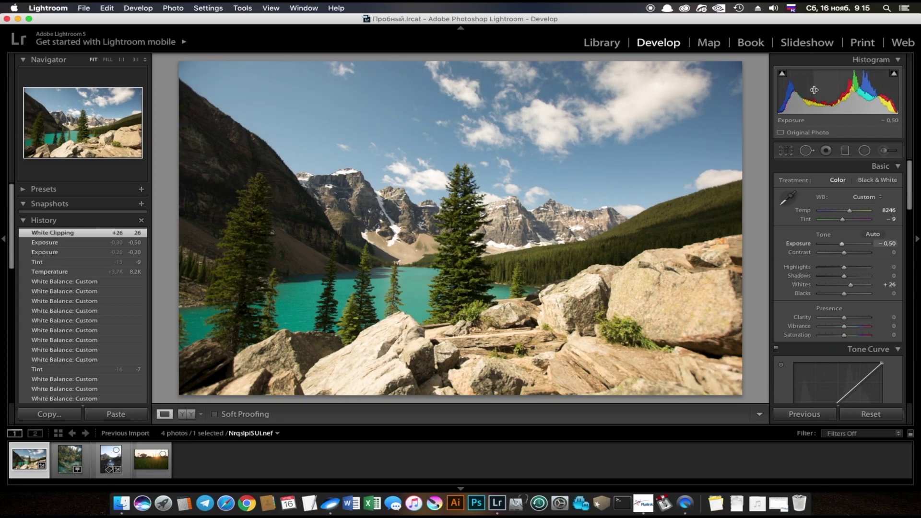
left_click_drag(798, 88, 808, 88)
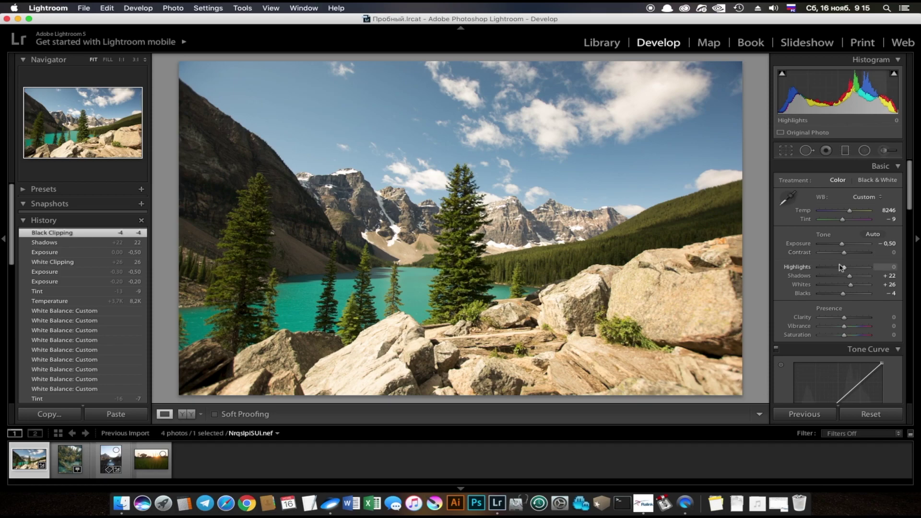
left_click_drag(845, 254, 846, 270)
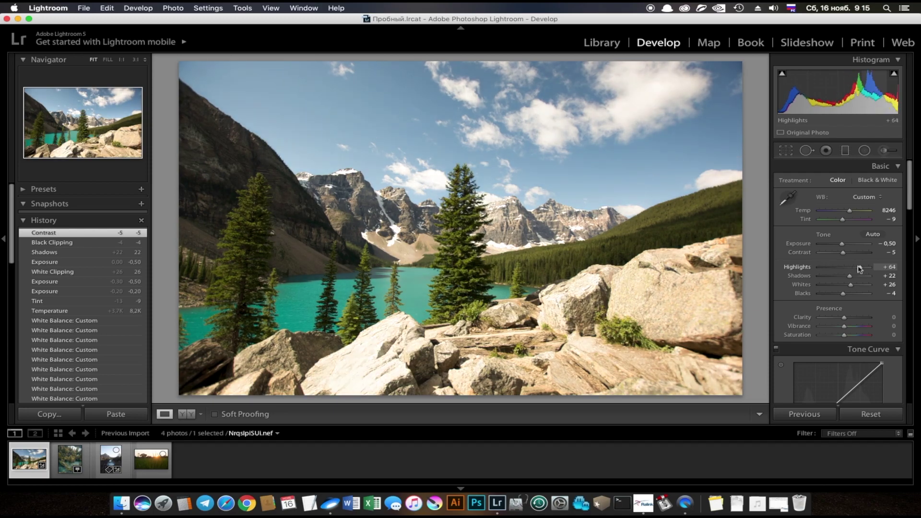
left_click_drag(845, 268, 830, 269)
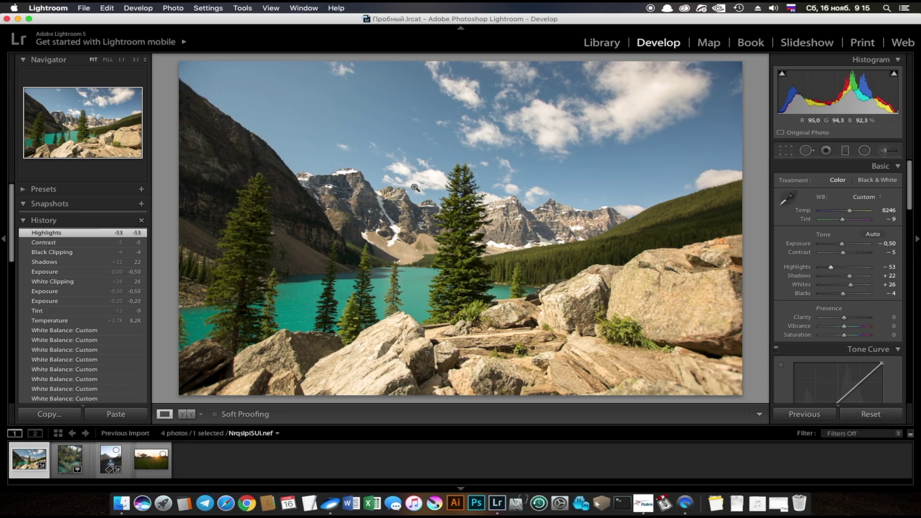
left_click_drag(831, 269, 848, 270)
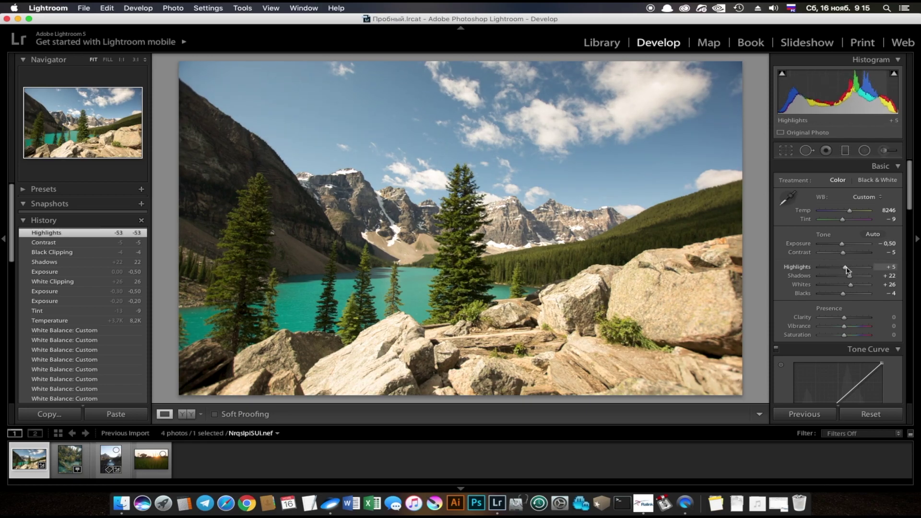
left_click_drag(846, 270, 825, 270)
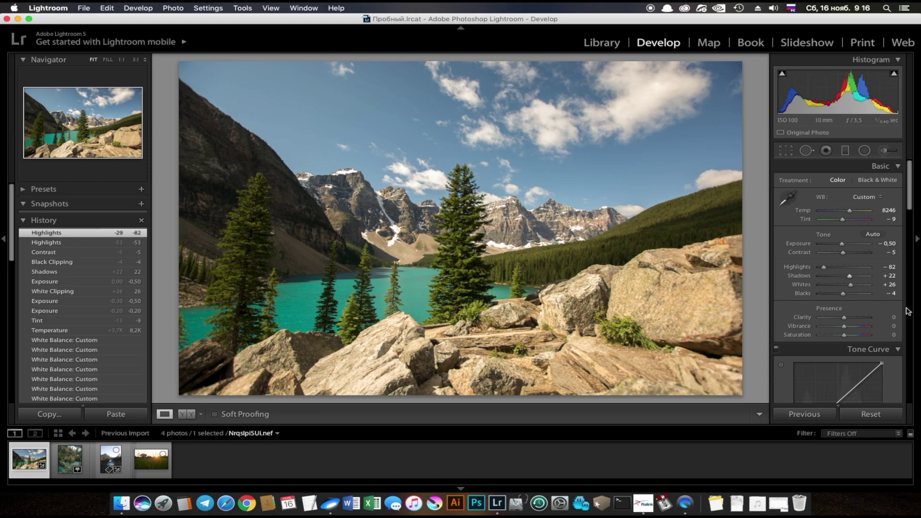
Set Shadows to +33 and Whites to +9, and raise the Blacks
left_click_drag(849, 278, 835, 278)
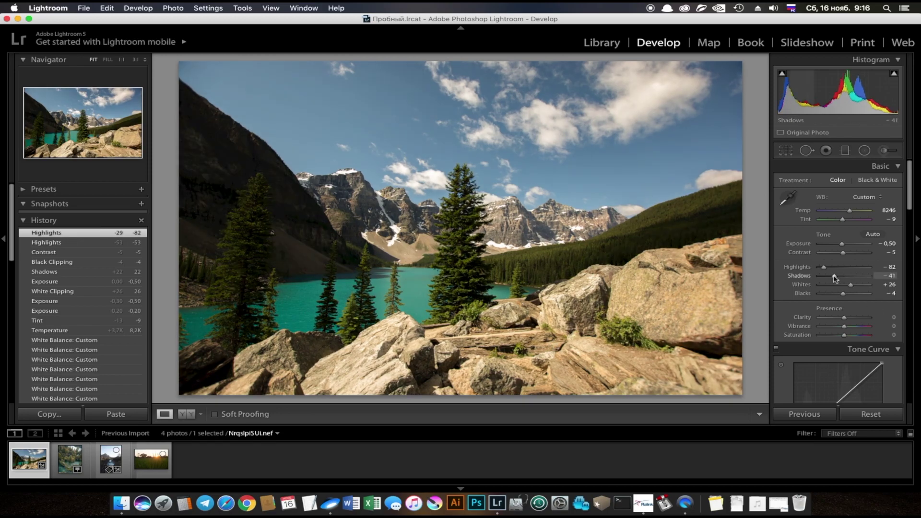
left_click_drag(834, 279, 862, 278)
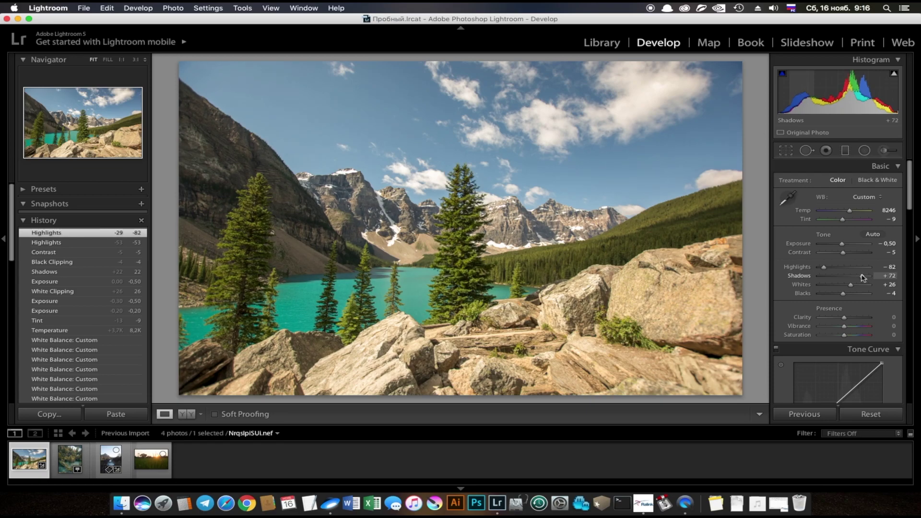
right_click(863, 277)
left_click(780, 290)
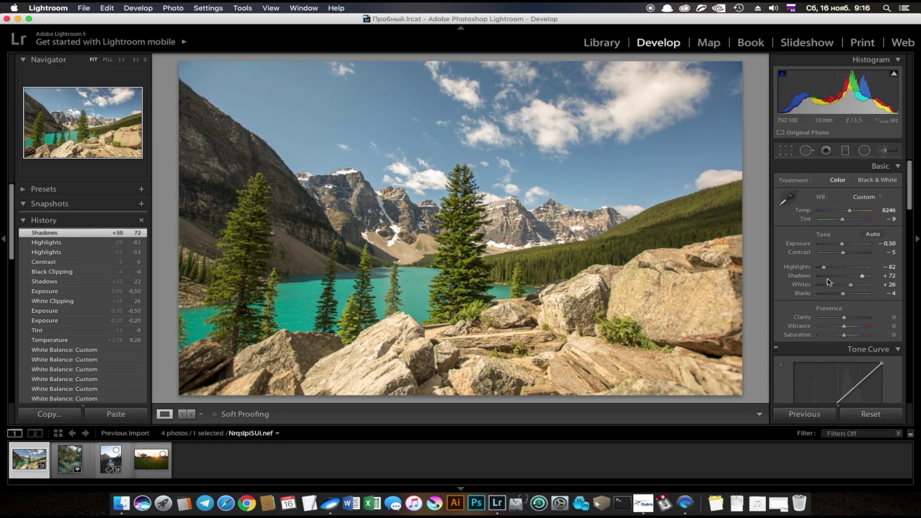
left_click_drag(862, 276, 852, 277)
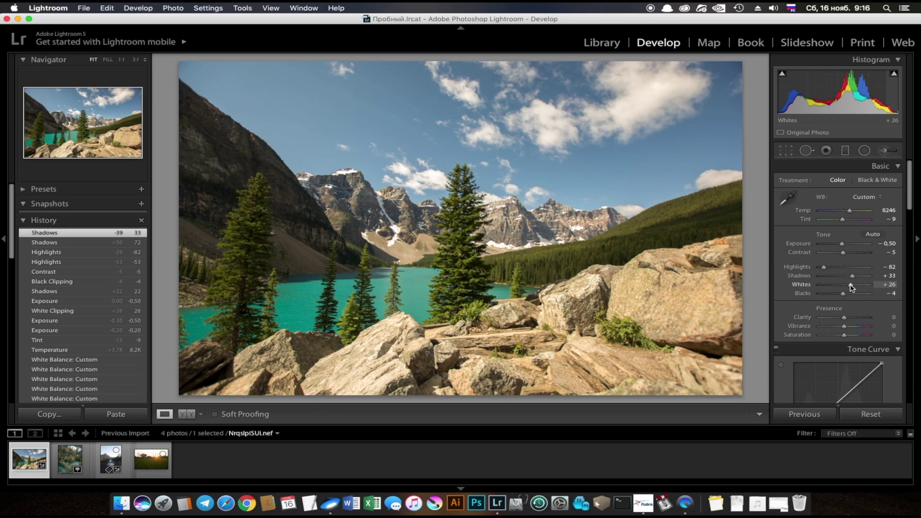
mouse_move(850, 287)
left_mouse_down()
mouse_move(866, 287)
mouse_move(847, 287)
left_mouse_up()
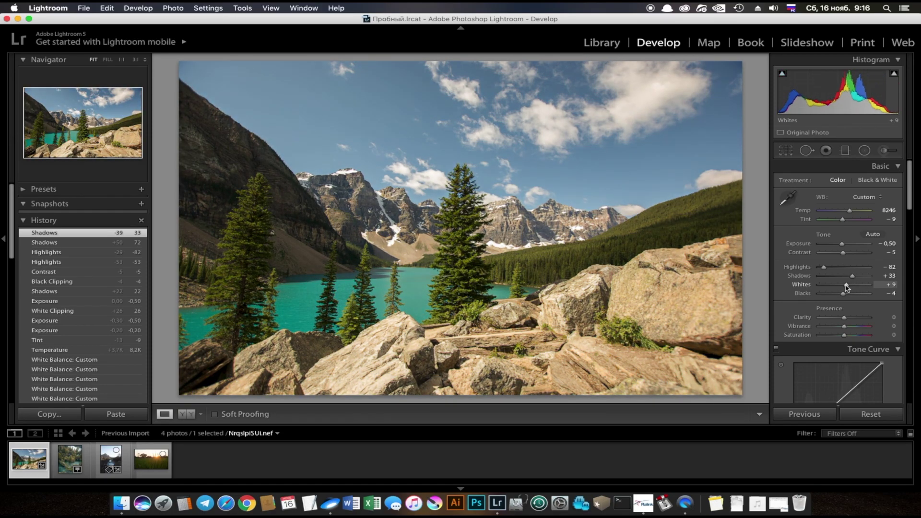
left_click_drag(847, 287, 846, 287)
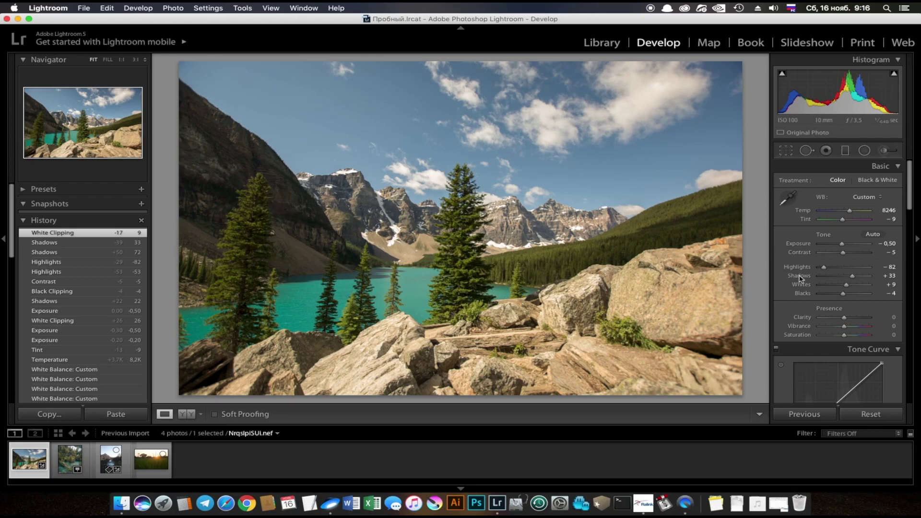
mouse_move(843, 293)
left_mouse_down()
mouse_move(858, 293)
mouse_move(846, 294)
left_mouse_up()
Set Clarity to -30, Vibrance to +14 and Saturation to -11
scroll(845, 301, "down", 1)
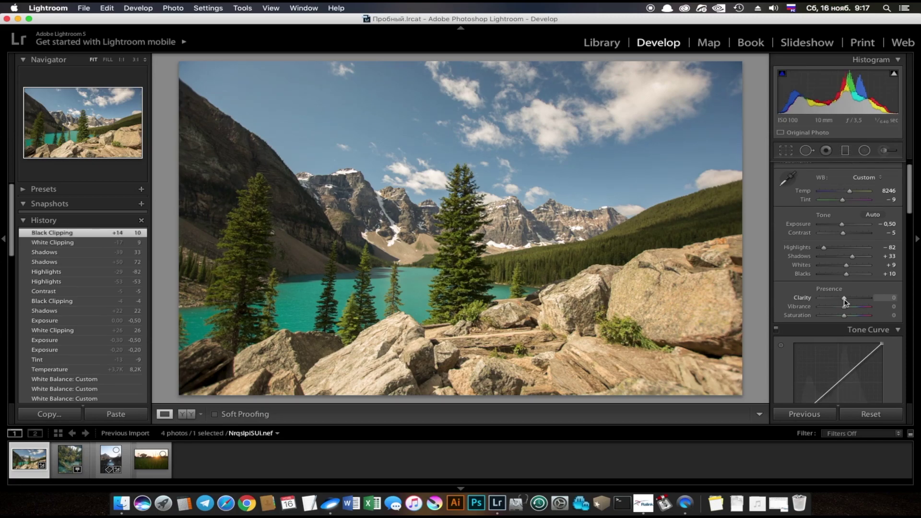
left_click_drag(845, 302, 862, 300)
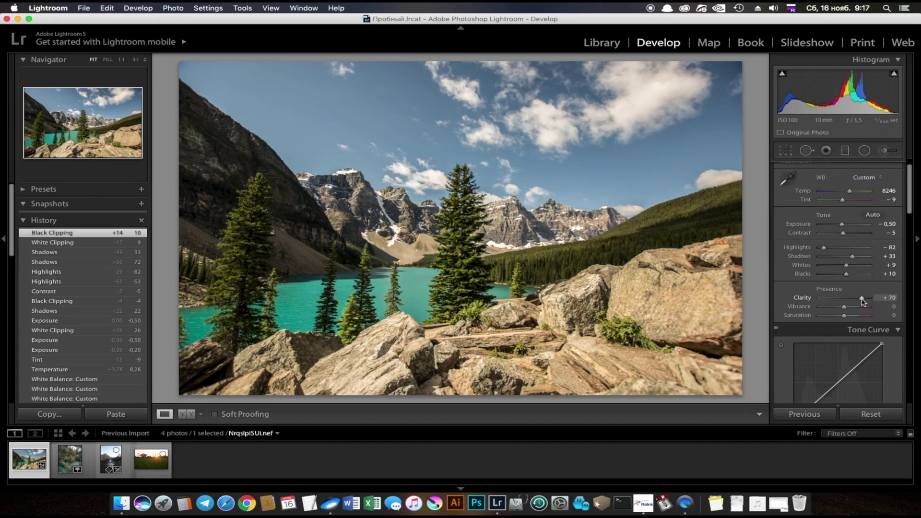
left_click_drag(862, 301, 856, 302)
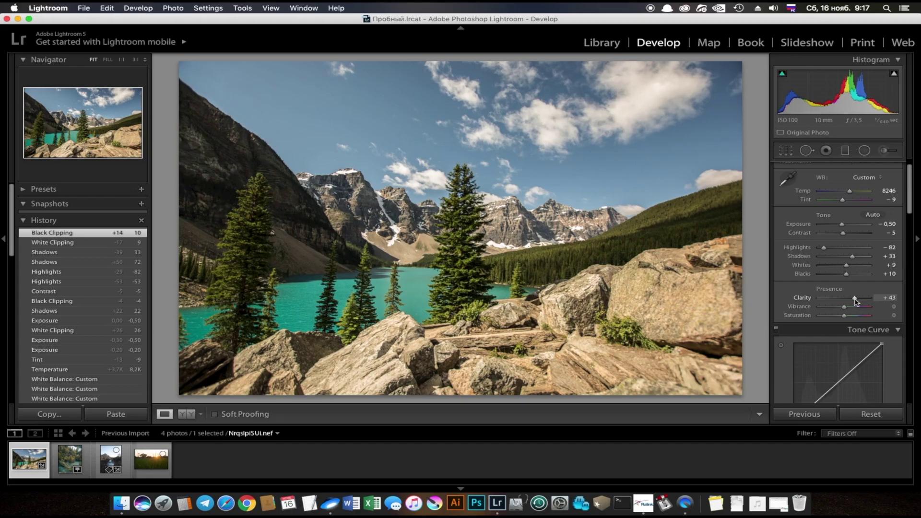
mouse_move(855, 301)
left_mouse_down()
mouse_move(826, 301)
mouse_move(852, 301)
mouse_move(836, 301)
left_mouse_up()
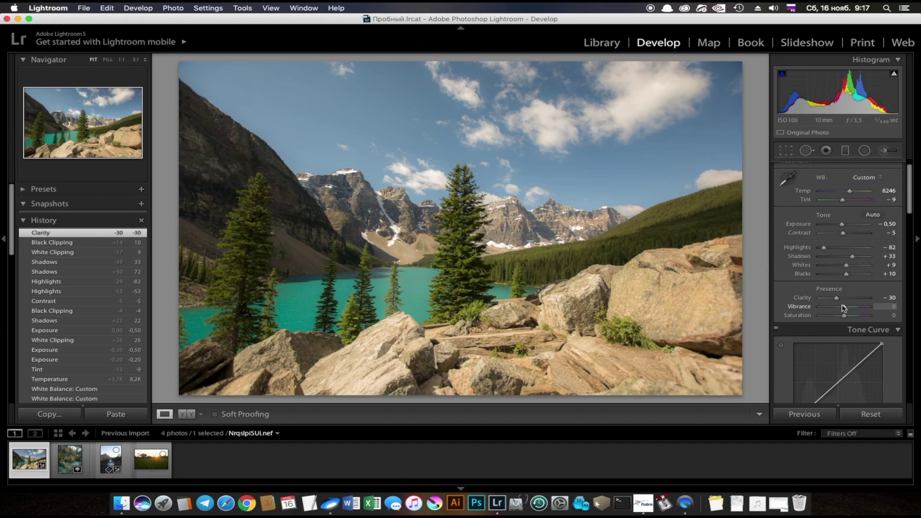
mouse_move(843, 308)
left_mouse_down()
mouse_move(859, 308)
mouse_move(844, 308)
left_mouse_up()
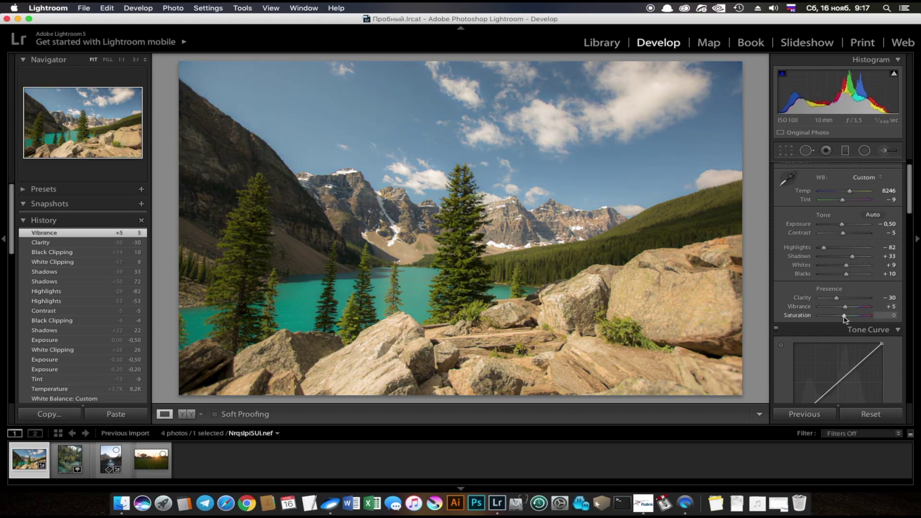
left_click_drag(844, 319, 848, 307)
scroll(874, 345, "down", 3)
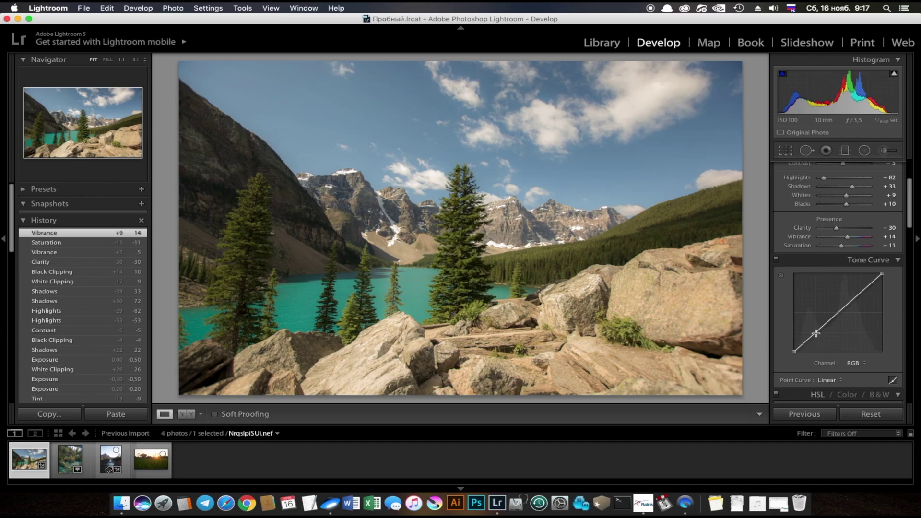
left_click(866, 363)
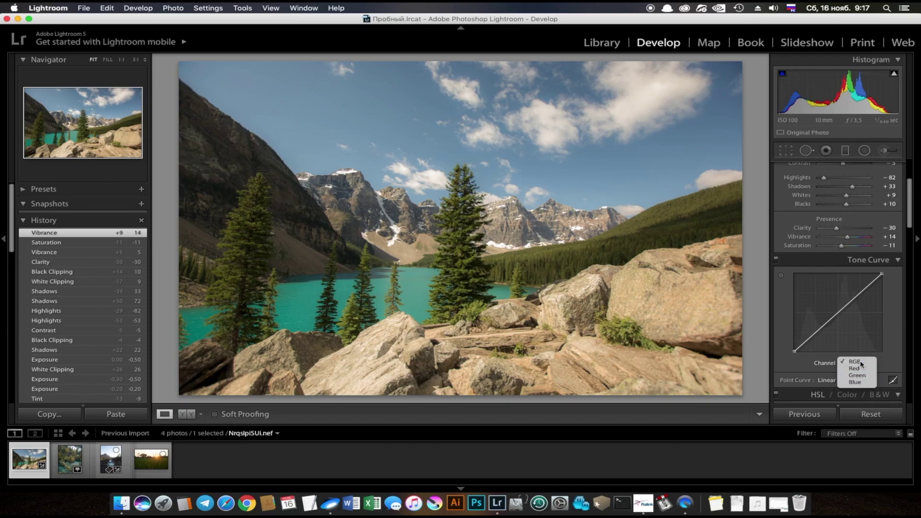
left_click(858, 361)
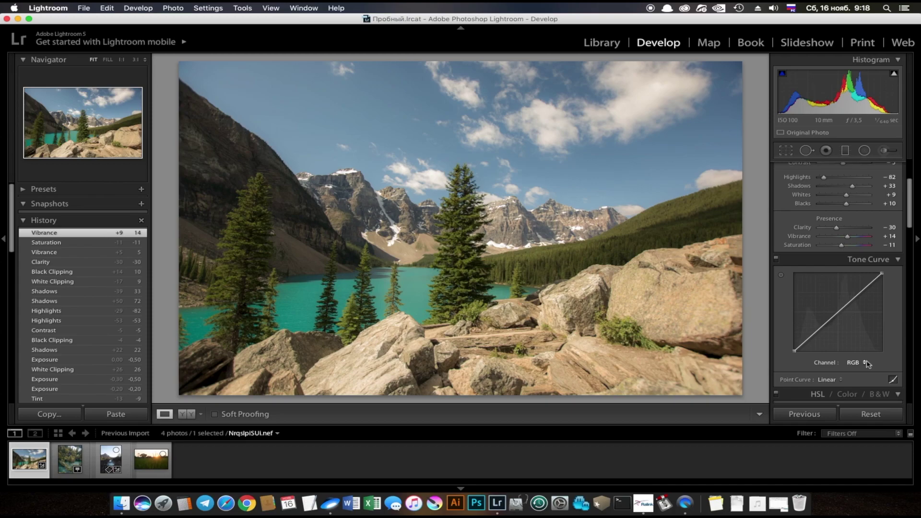
scroll(859, 316, "down", 2)
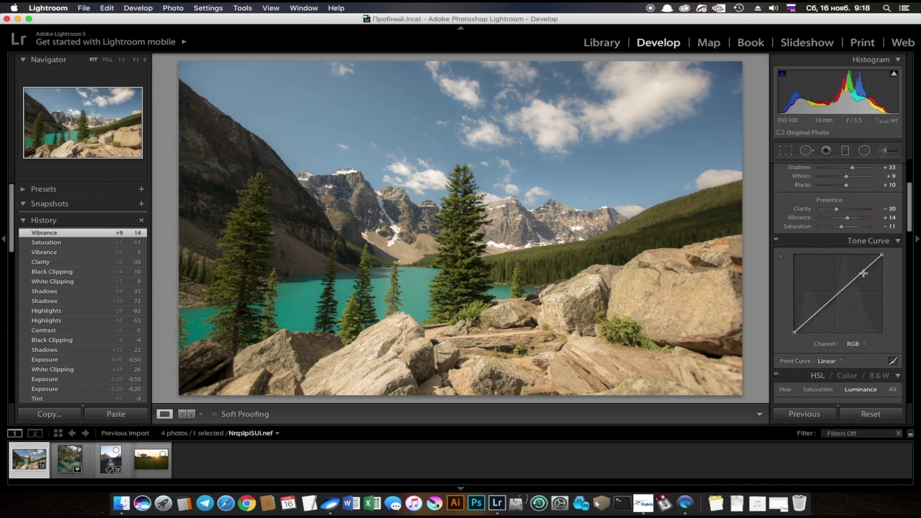
left_click_drag(861, 272, 859, 272)
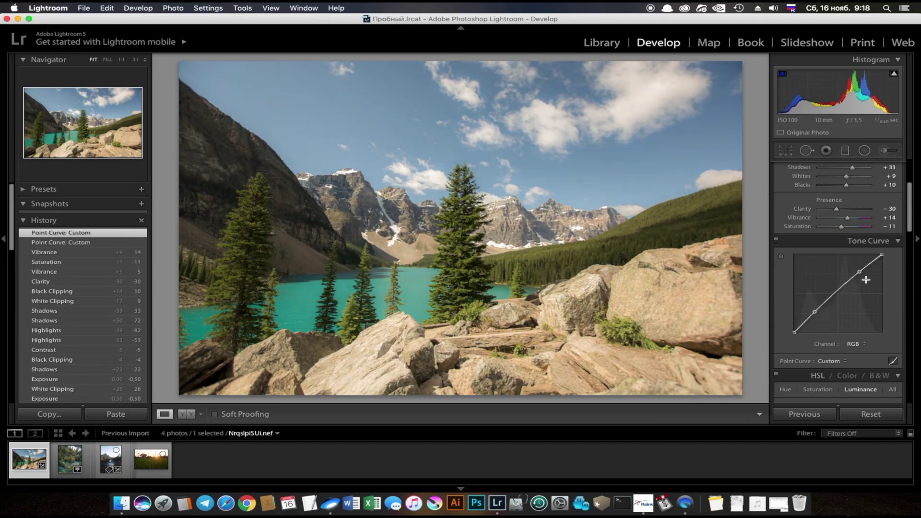
left_click_drag(859, 272, 861, 273)
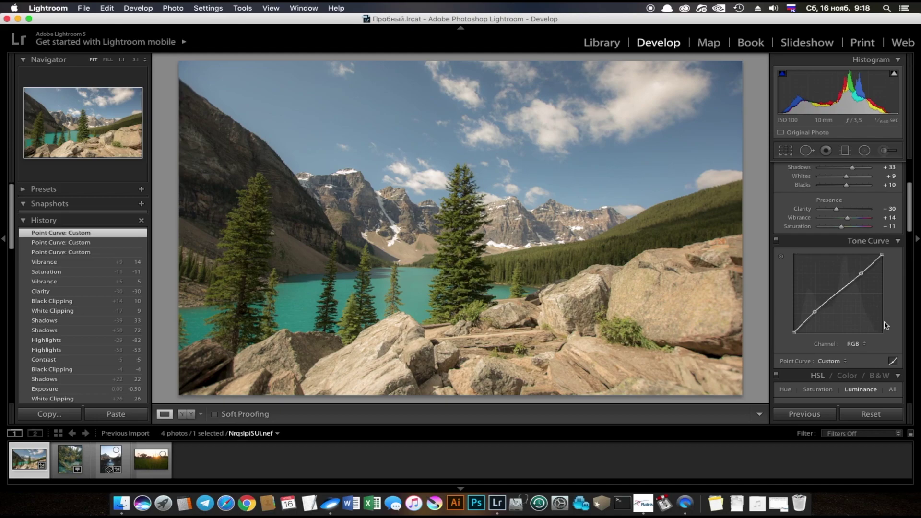
double_click(815, 311)
double_click(861, 273)
scroll(884, 290, "down", 2)
Shift the Yellow hue in the HSL Hue panel, settling it near +7
scroll(884, 291, "down", 1)
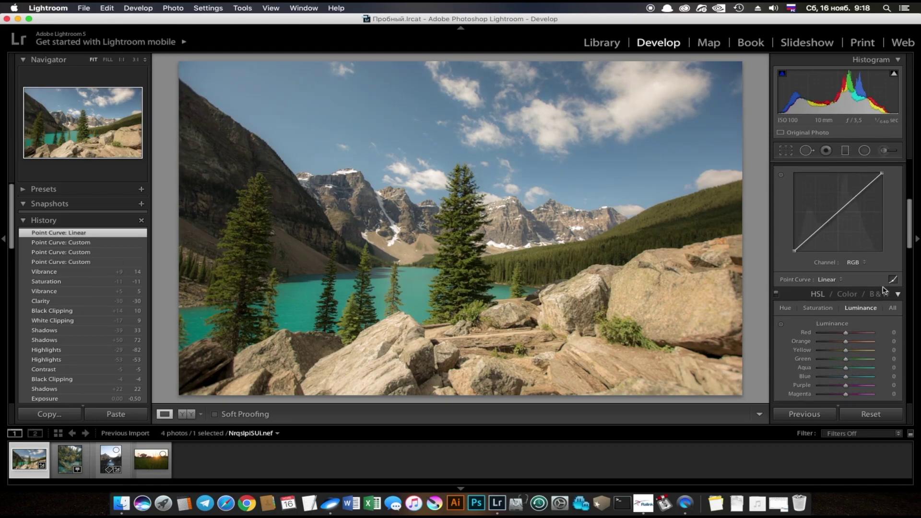
scroll(854, 316, "down", 1)
scroll(854, 315, "down", 1)
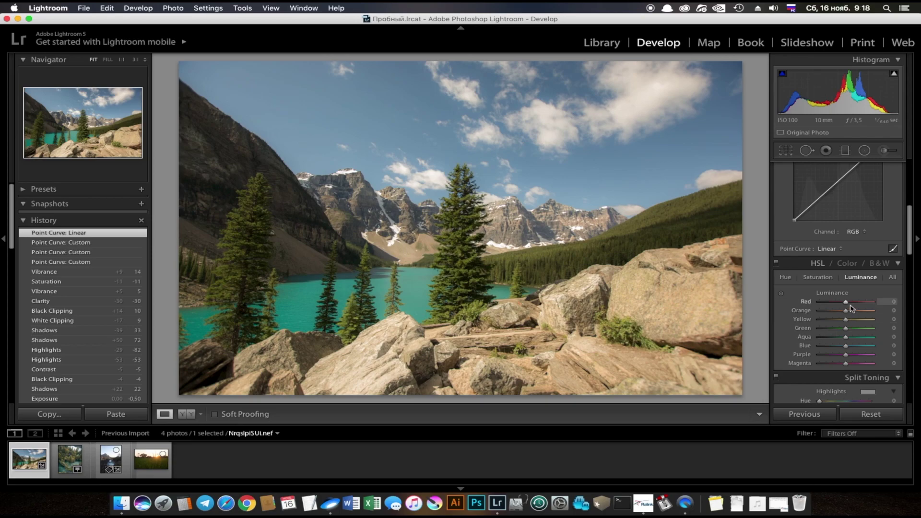
left_click(785, 277)
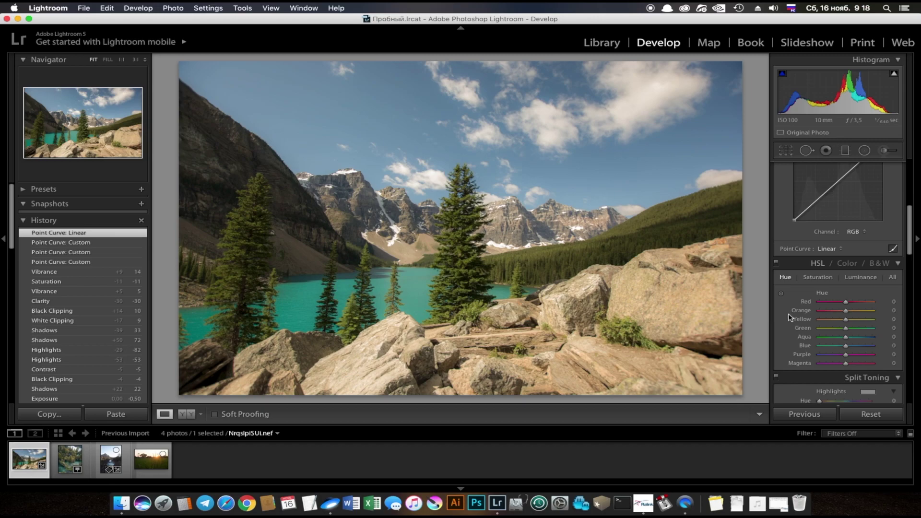
mouse_move(847, 319)
left_mouse_down()
mouse_move(877, 320)
mouse_move(864, 320)
left_mouse_up()
left_click_drag(864, 320, 861, 320)
left_click_drag(859, 320, 845, 320)
Drag on the rocks with the Targeted Adjustment Tool to set the Yellow hue to +32
left_click(778, 294)
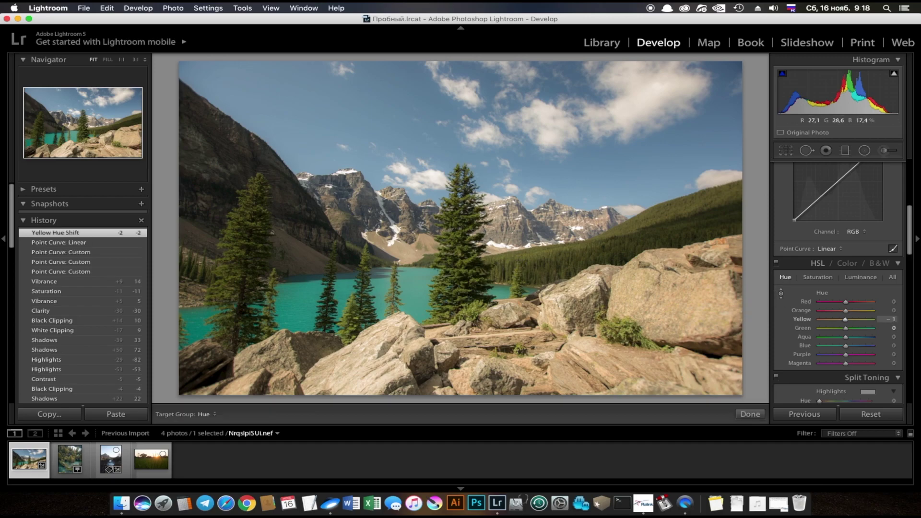
mouse_move(505, 272)
left_mouse_down()
mouse_move(505, 301)
mouse_move(506, 271)
left_mouse_up()
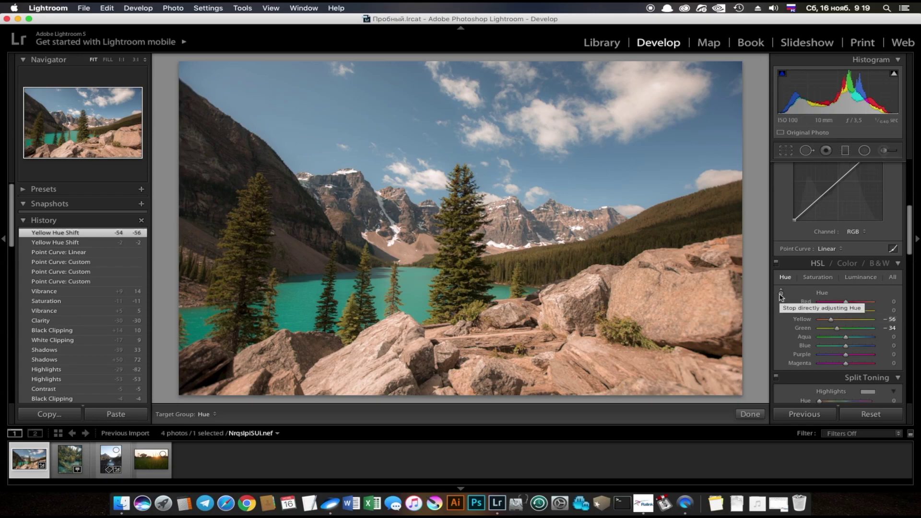
left_click(781, 294)
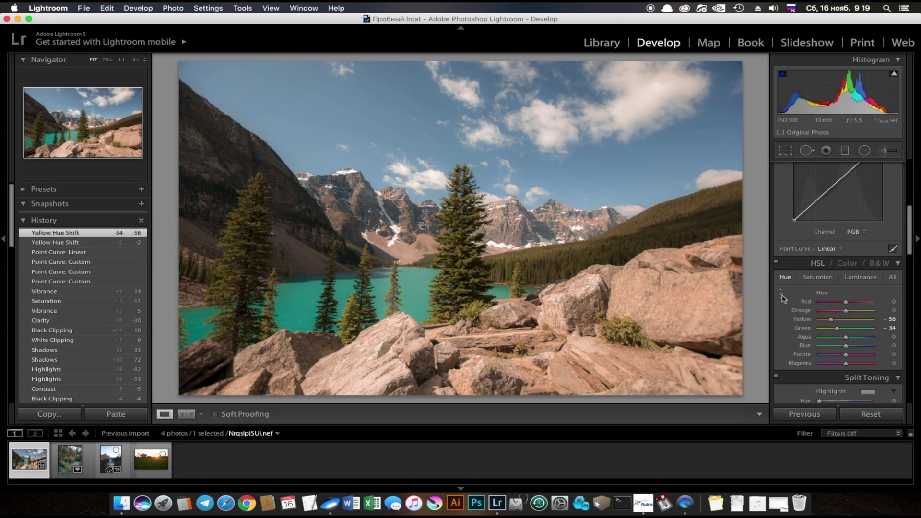
left_click(547, 258)
left_click(546, 258)
left_click(781, 293)
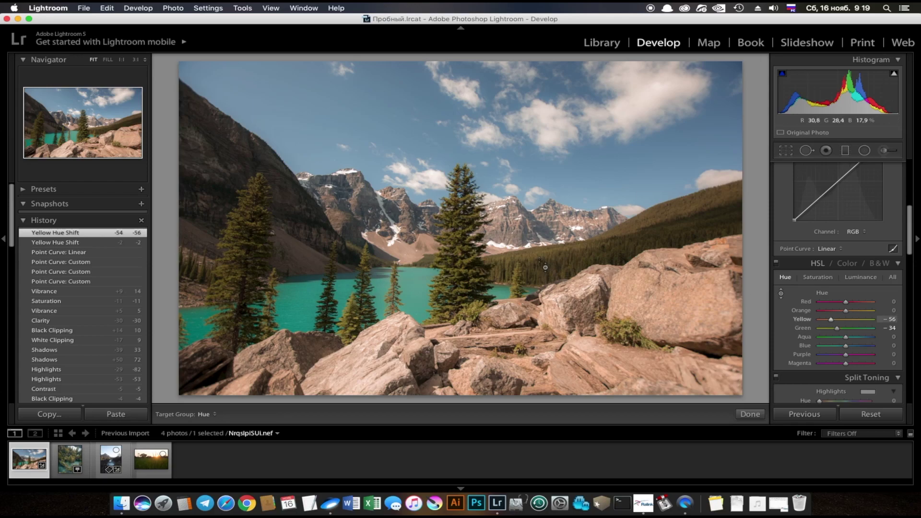
left_click_drag(546, 267, 545, 276)
left_click_drag(545, 311, 545, 195)
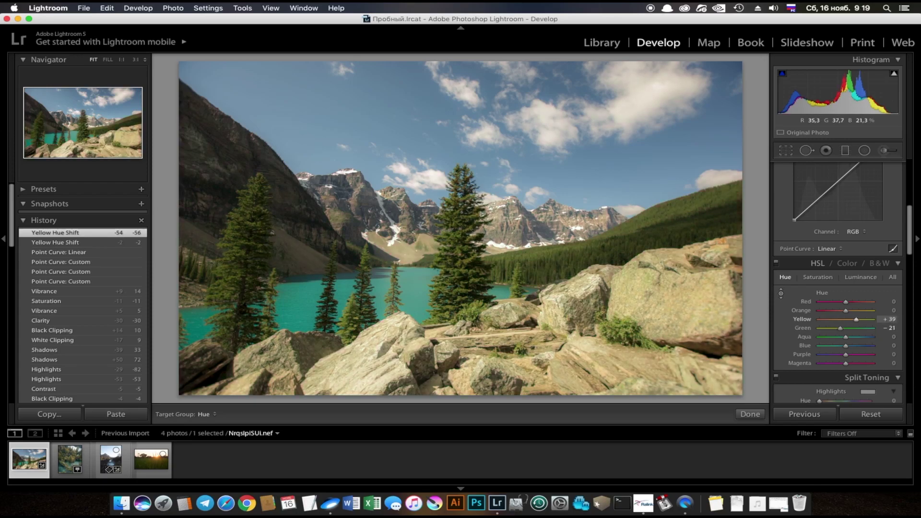
left_click_drag(545, 267, 545, 267)
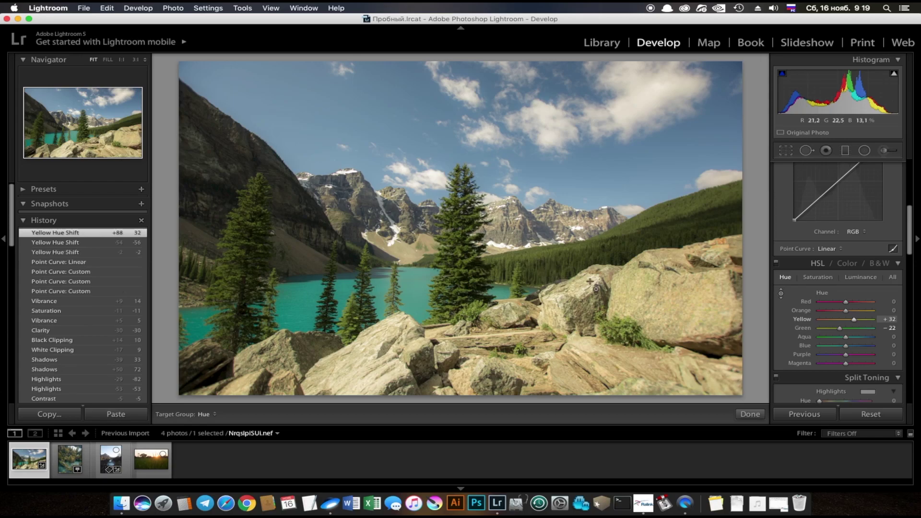
Set the Green hue to +6 and the Aqua hue to +67 for a bluer lake
mouse_move(842, 328)
left_mouse_down()
mouse_move(854, 328)
mouse_move(847, 330)
left_mouse_up()
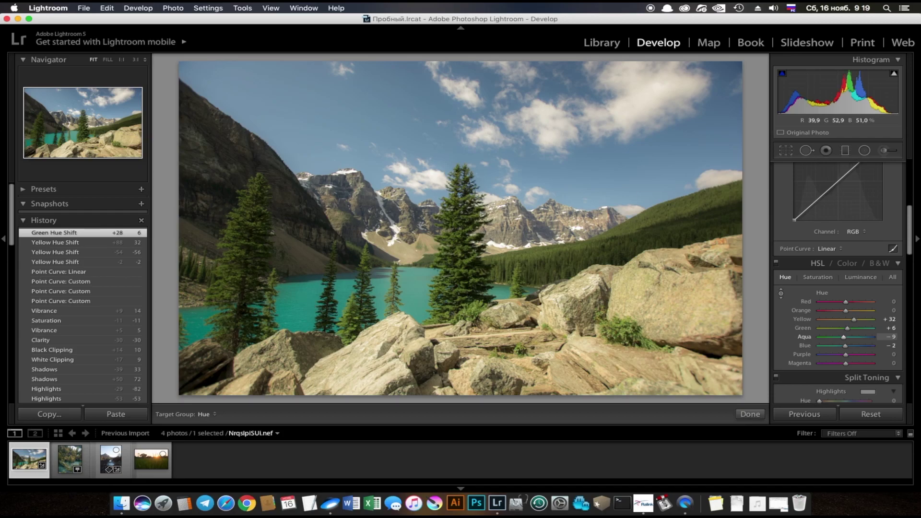
mouse_move(384, 287)
left_mouse_down()
mouse_move(384, 235)
mouse_move(384, 249)
left_mouse_up()
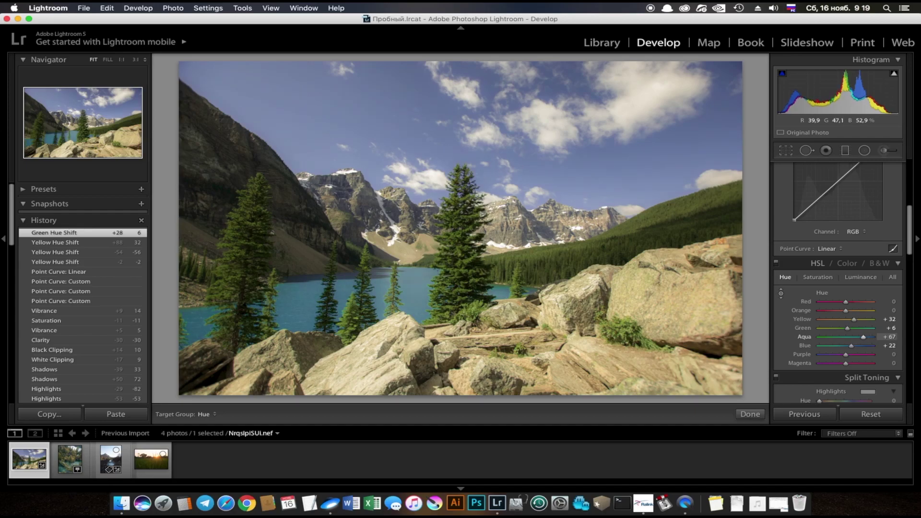
mouse_move(322, 123)
left_mouse_down()
mouse_move(323, 165)
mouse_move(323, 135)
left_mouse_up()
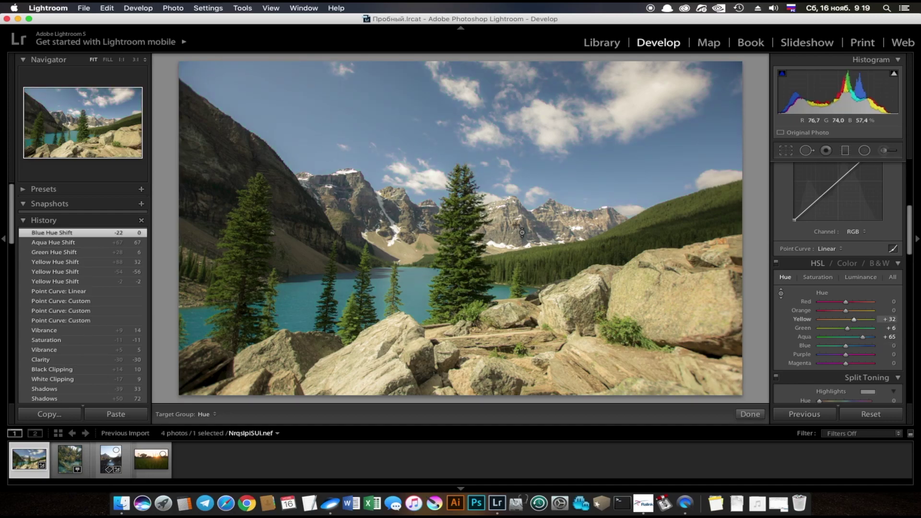
Desaturate yellows, greens and aqua, and raise aqua luminance to +28
scroll(852, 329, "down", 2)
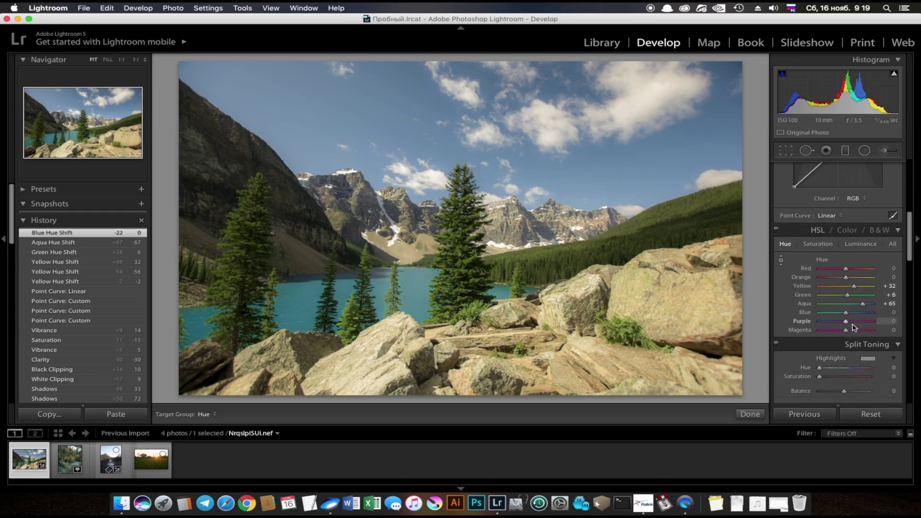
scroll(853, 329, "down", 1)
scroll(852, 329, "up", 1)
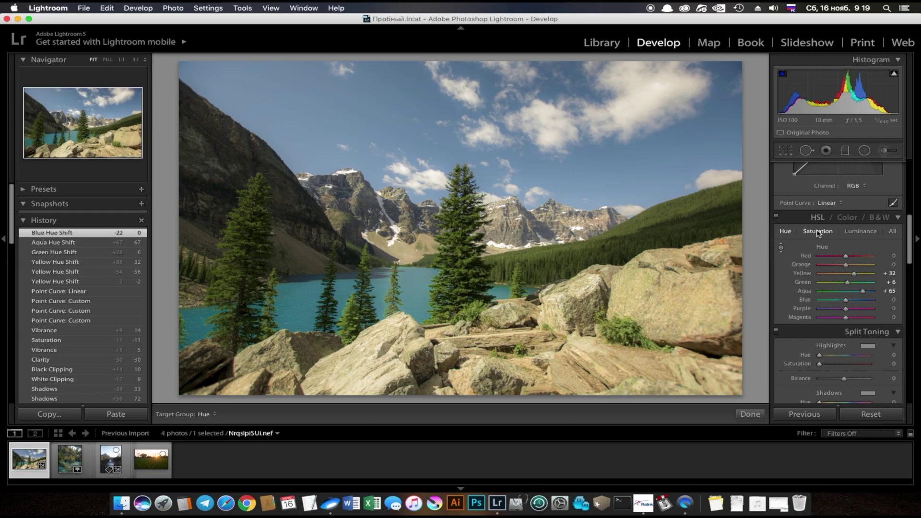
left_click(818, 232)
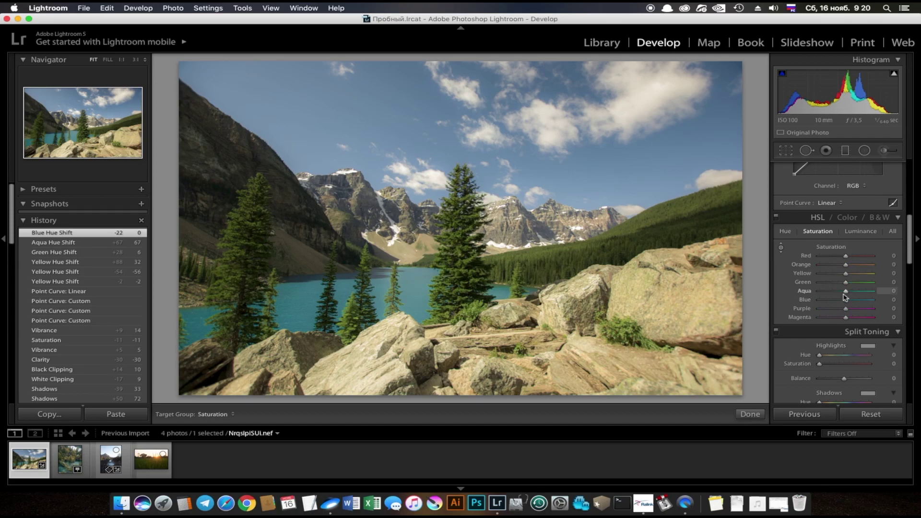
mouse_move(845, 291)
left_mouse_down()
mouse_move(835, 291)
mouse_move(838, 273)
left_mouse_up()
left_click(861, 232)
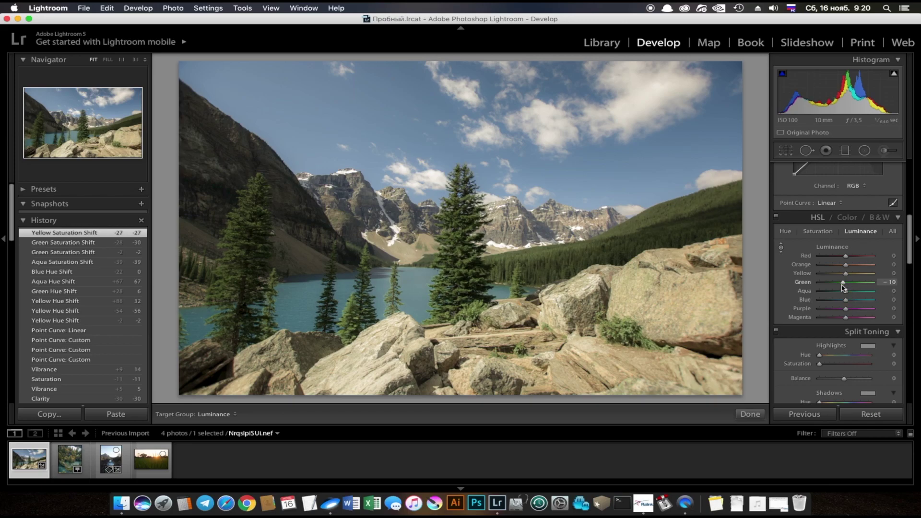
left_click_drag(848, 296, 856, 296)
Preview the dark mountain rock and sharpen with Amount 150, Radius 1.4, Detail 24, Masking 46
scroll(856, 306, "down", 5)
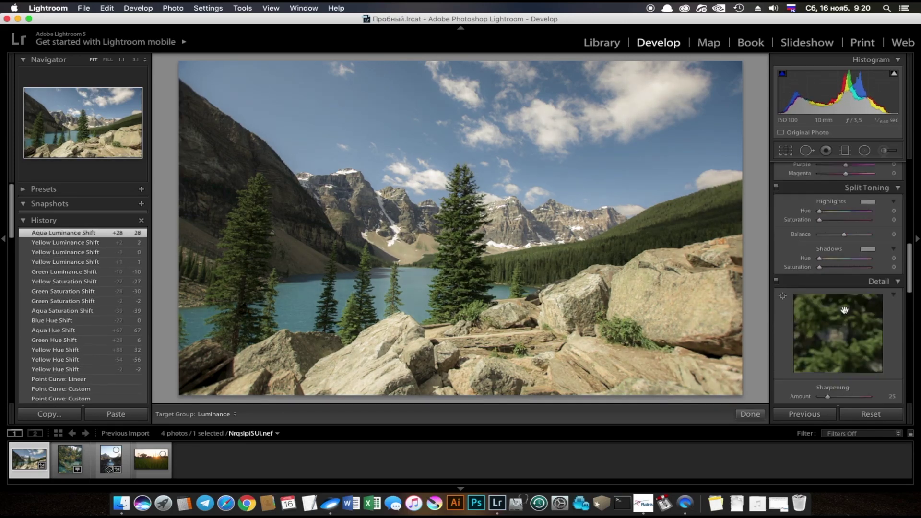
scroll(866, 328, "down", 1)
scroll(867, 327, "down", 1)
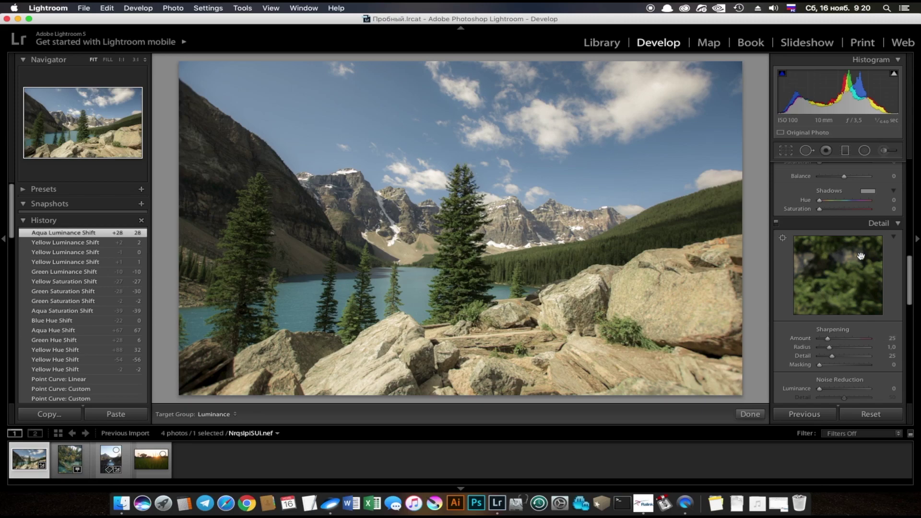
left_click(783, 238)
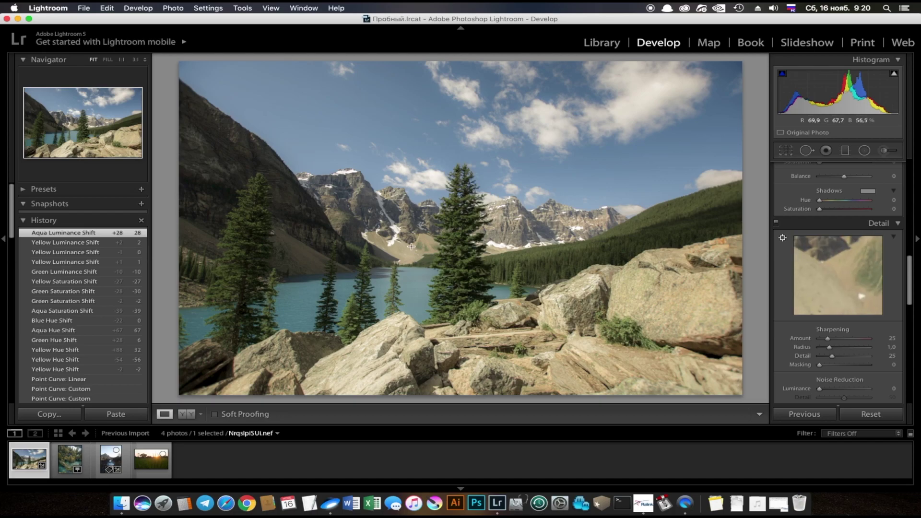
left_click(391, 206)
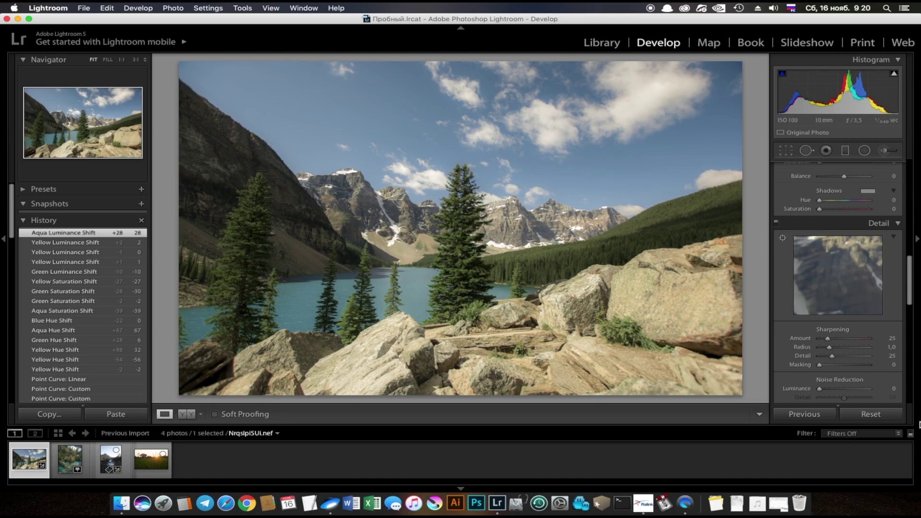
left_click_drag(827, 339, 868, 338)
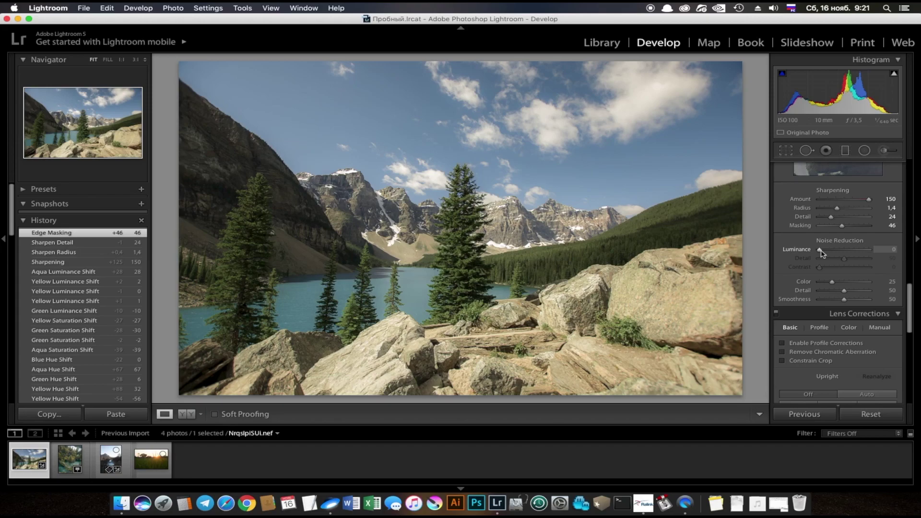
scroll(822, 257, "down", 1)
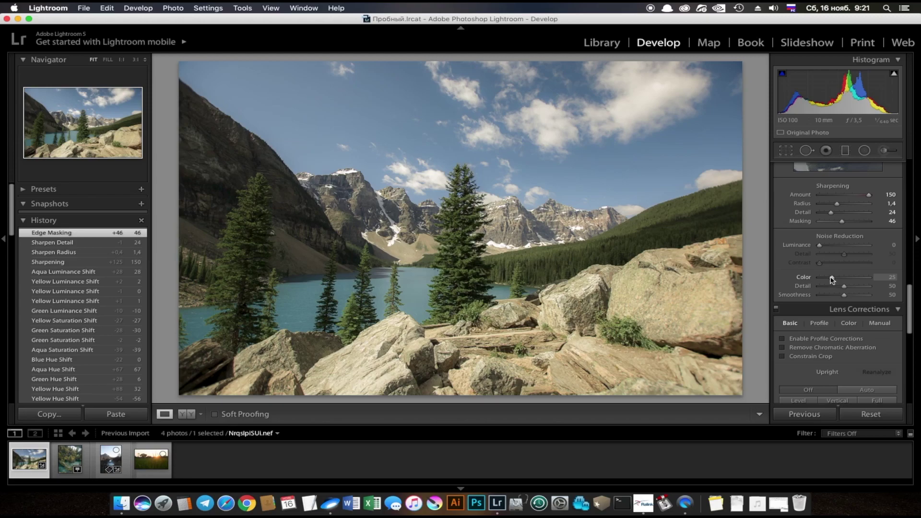
scroll(831, 280, "down", 2)
scroll(831, 280, "down", 6)
scroll(831, 280, "down", 3)
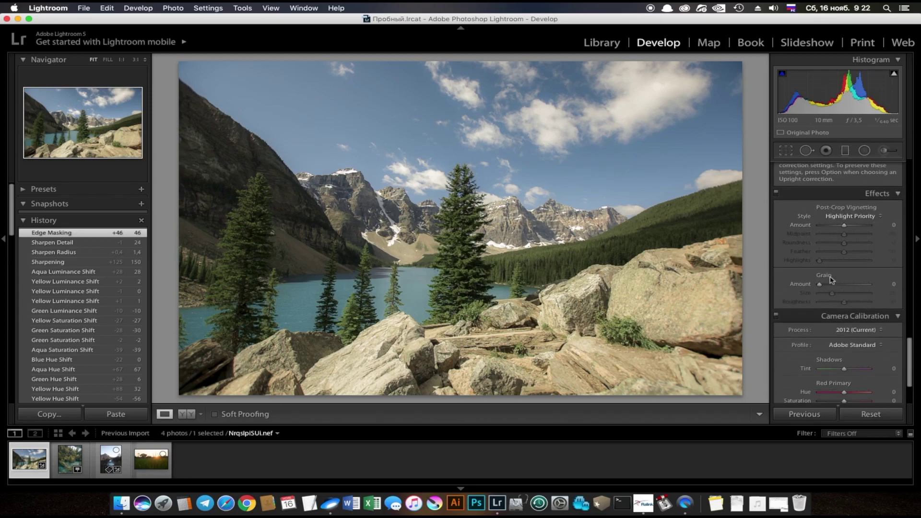
scroll(831, 280, "down", 2)
scroll(832, 279, "down", 1)
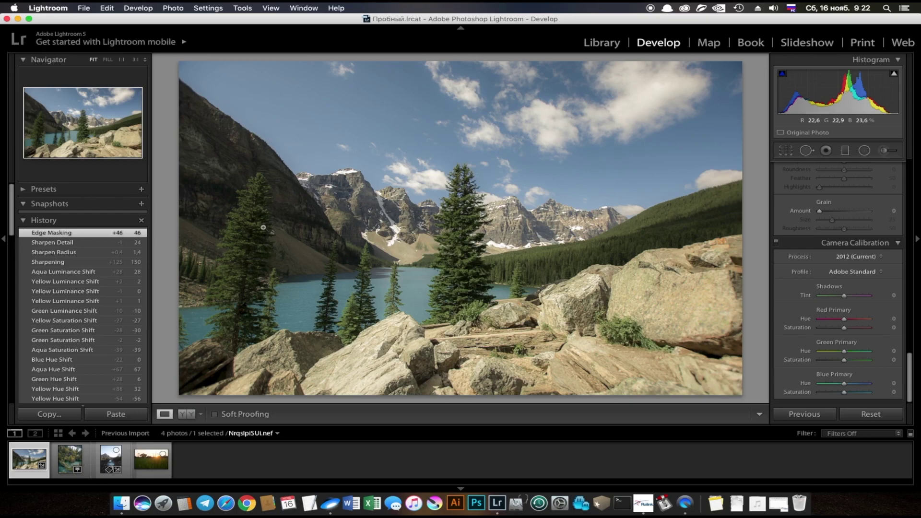
Expand the develop presets list, then show the Presets tab of Lightroom Preferences
left_click(22, 190)
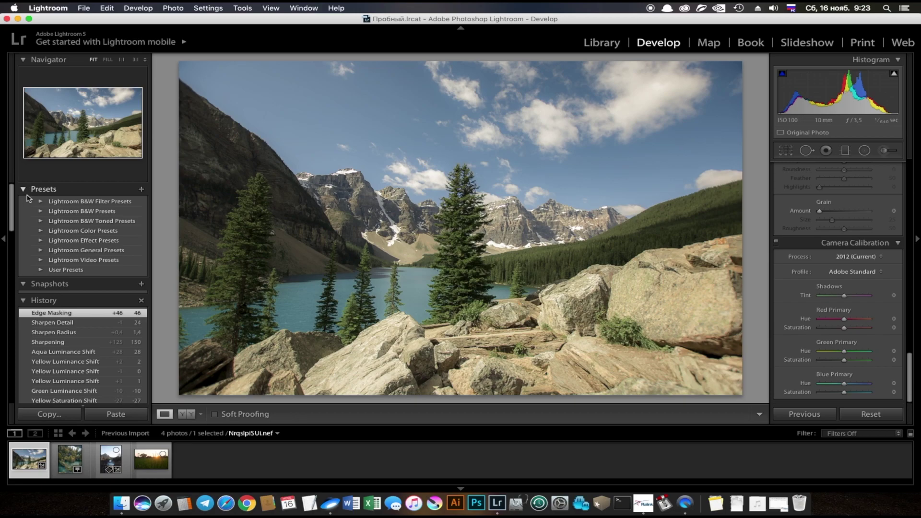
left_click(48, 8)
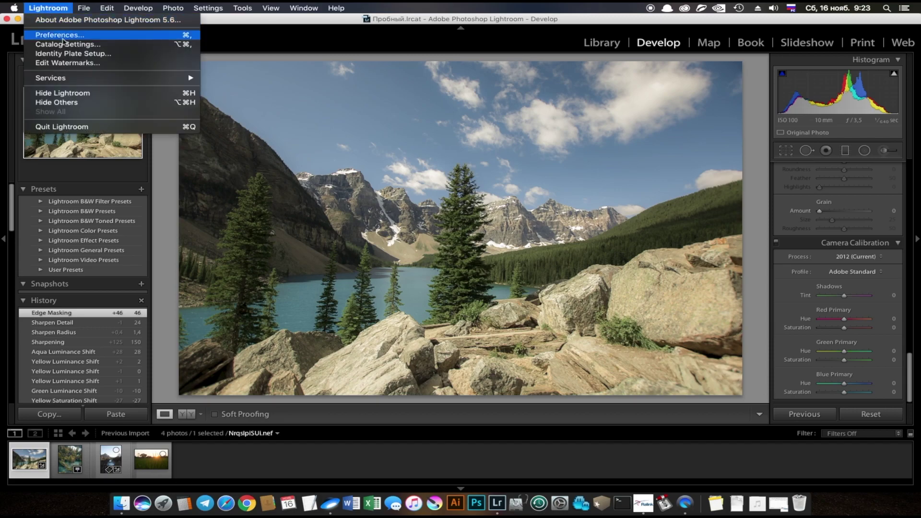
left_click(65, 38)
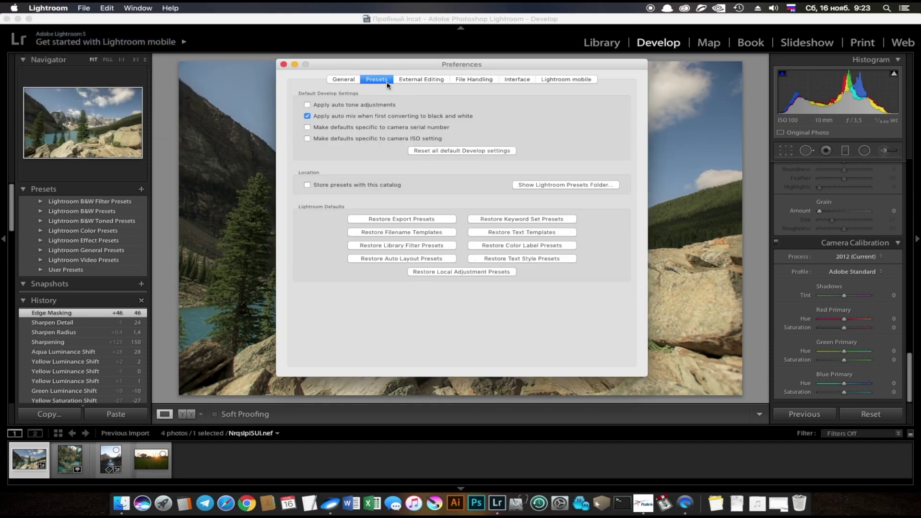
left_click(383, 82)
Browse in Finder to Lightroom > Develop Presets > User Presets, then return to Preferences
left_click(571, 185)
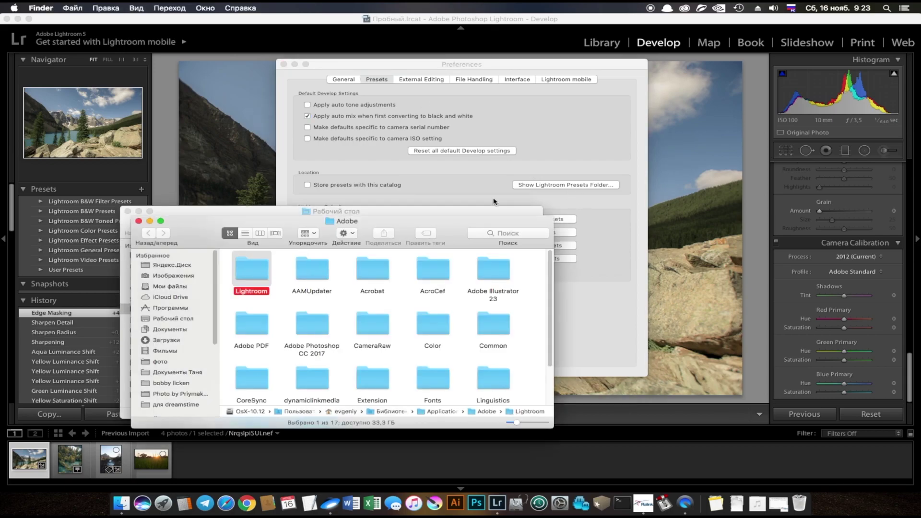
left_click_drag(401, 226, 414, 172)
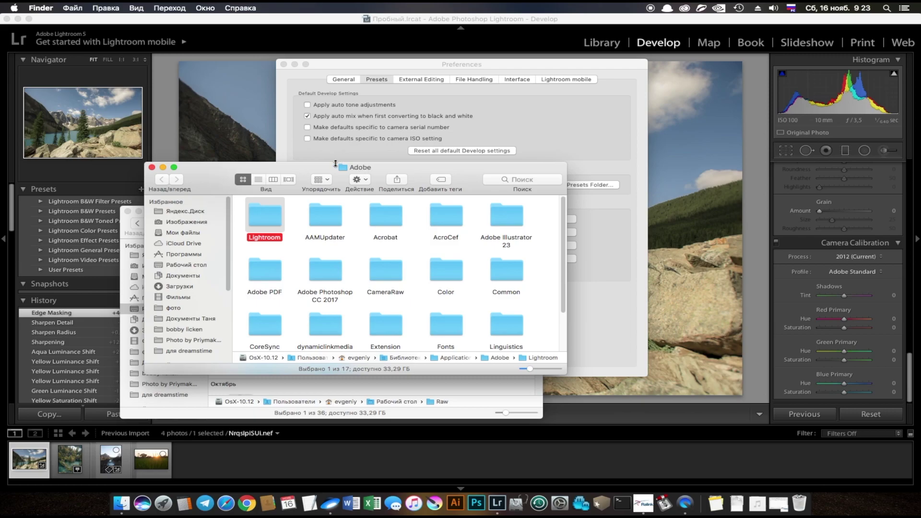
double_click(263, 221)
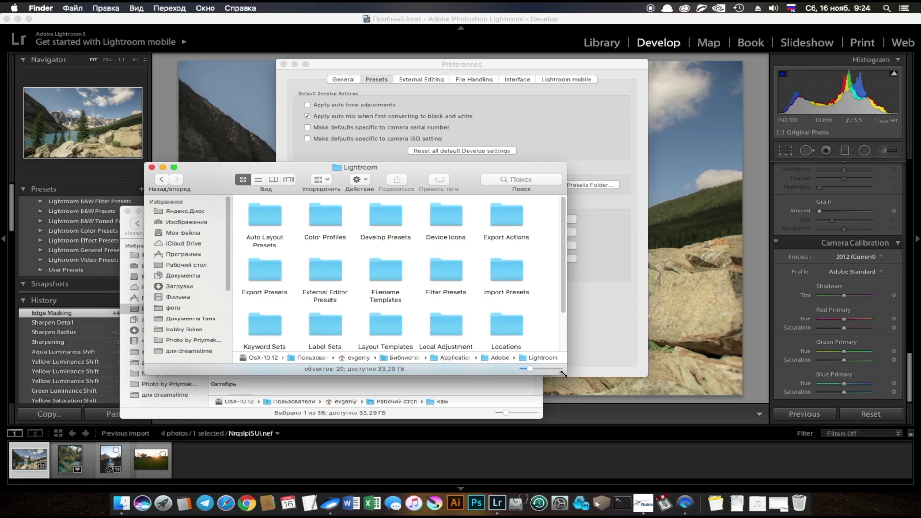
left_click_drag(563, 374, 631, 417)
scroll(445, 315, "down", 2)
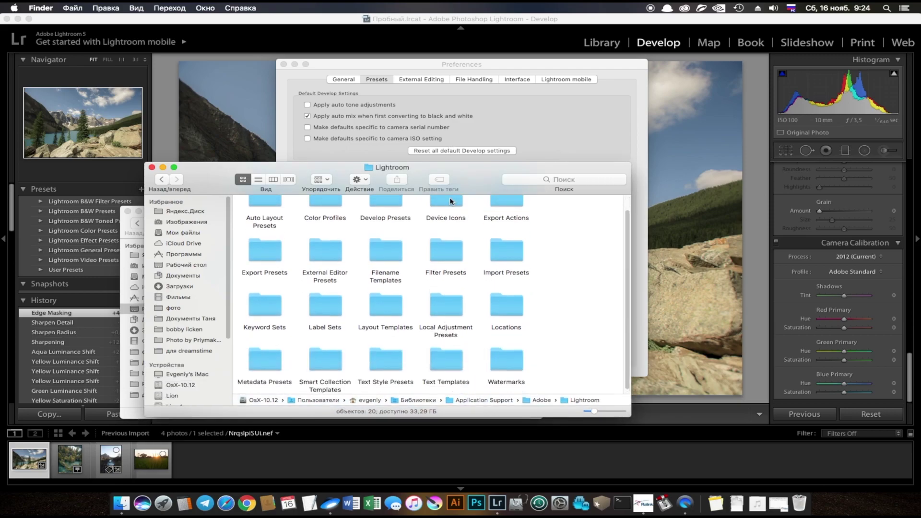
scroll(446, 221, "up", 1)
left_click(397, 224)
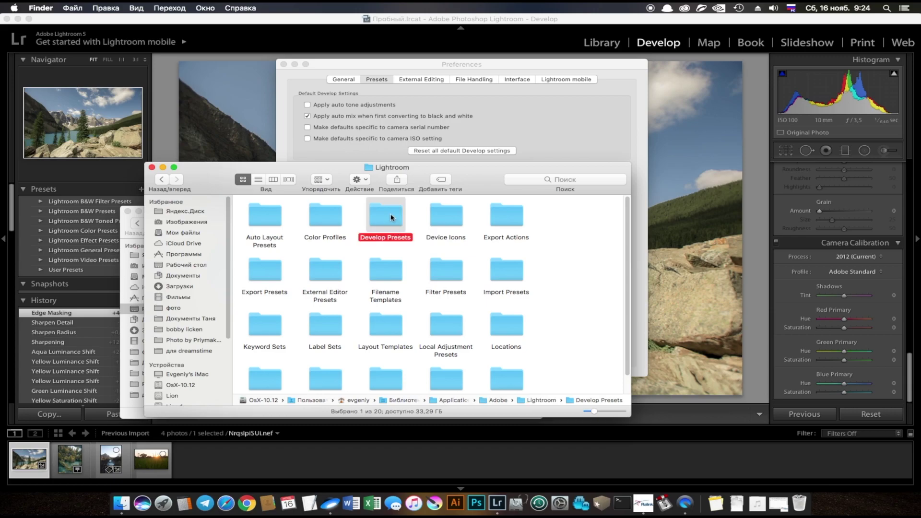
double_click(394, 221)
double_click(330, 220)
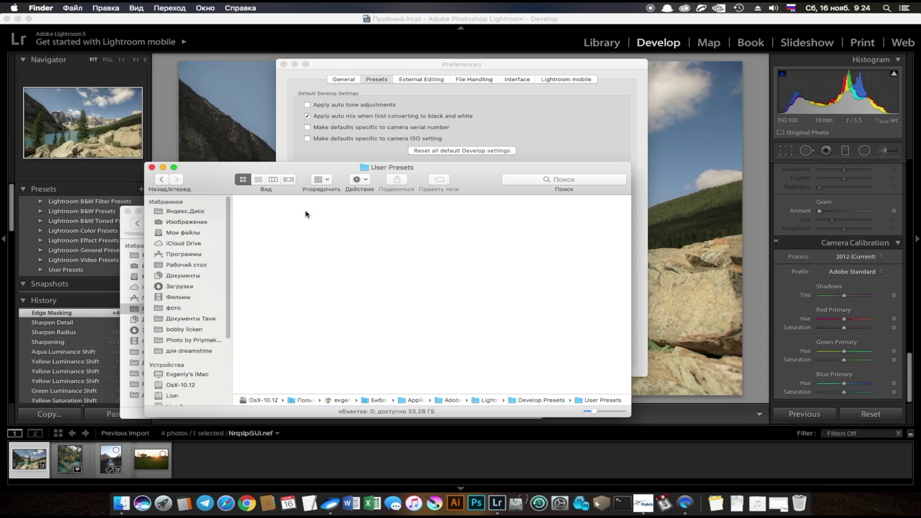
left_click(363, 66)
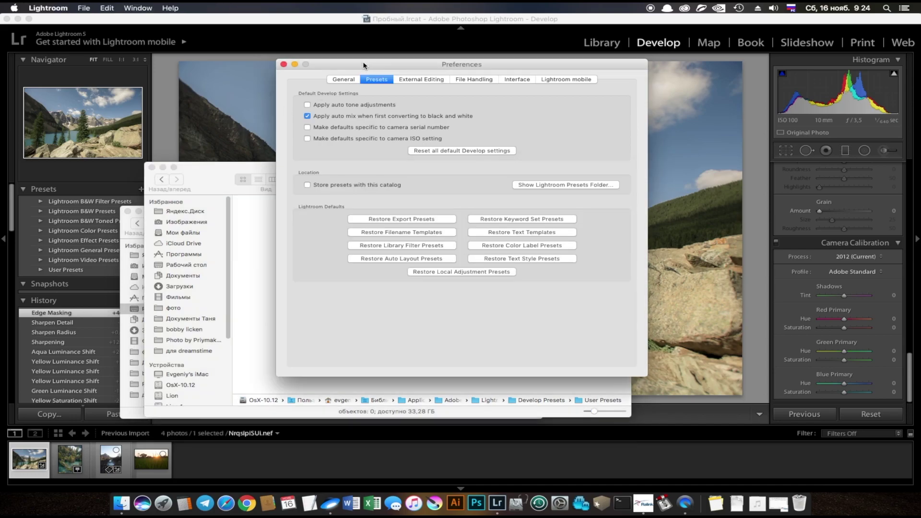
Open Lightroom's Preferences from the main window and close them again
left_click(227, 37)
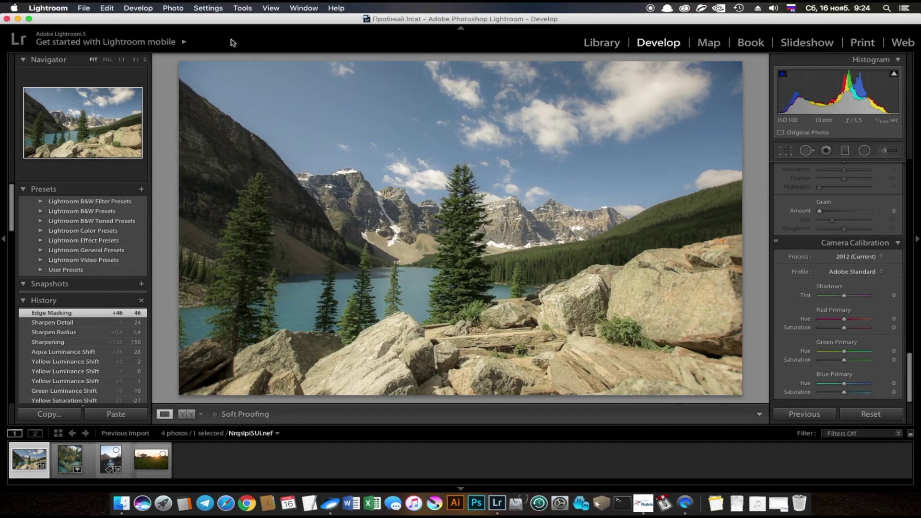
left_click(307, 183)
left_click(48, 7)
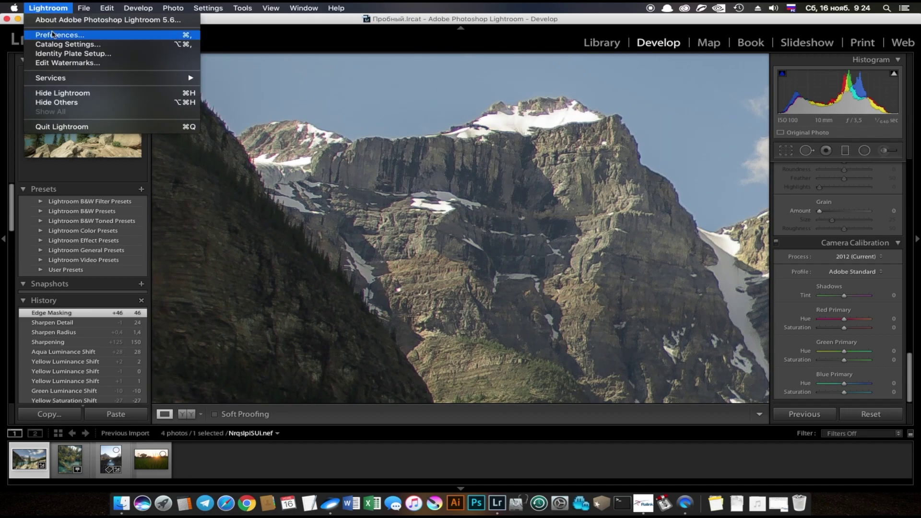
left_click(53, 34)
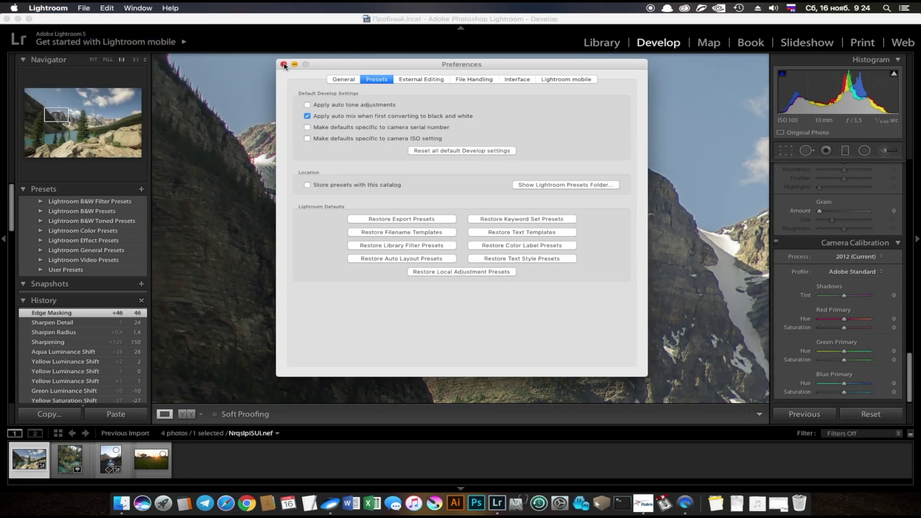
left_click(283, 64)
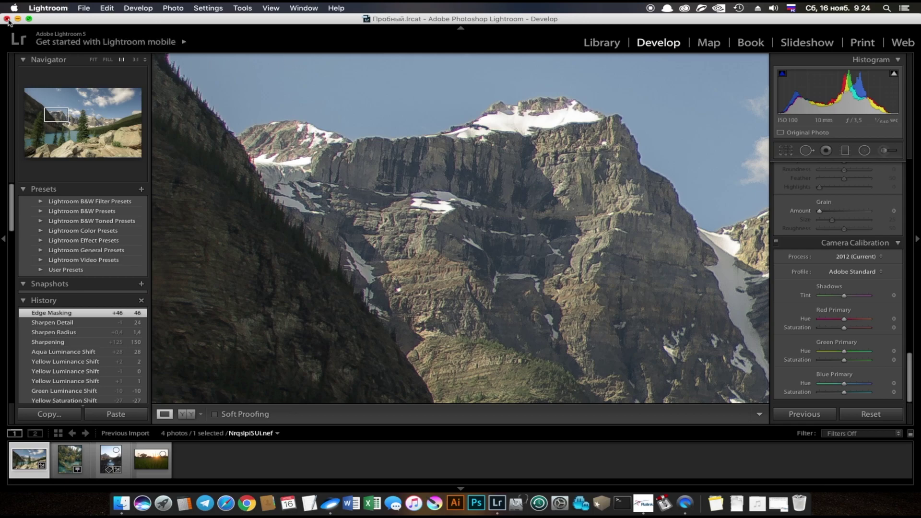
Return the view to Fit, expand User Presets, and switch to the aerial forest-and-waterfall photo
left_click(230, 318)
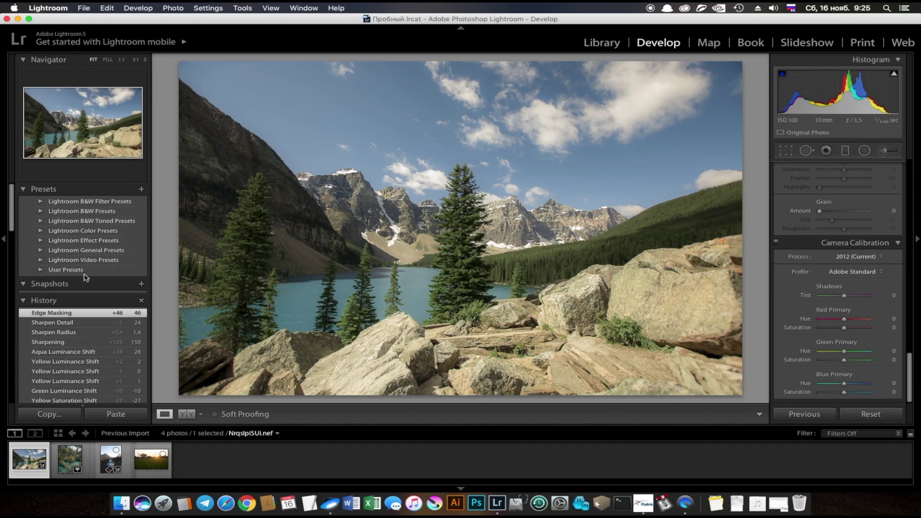
left_click(40, 270)
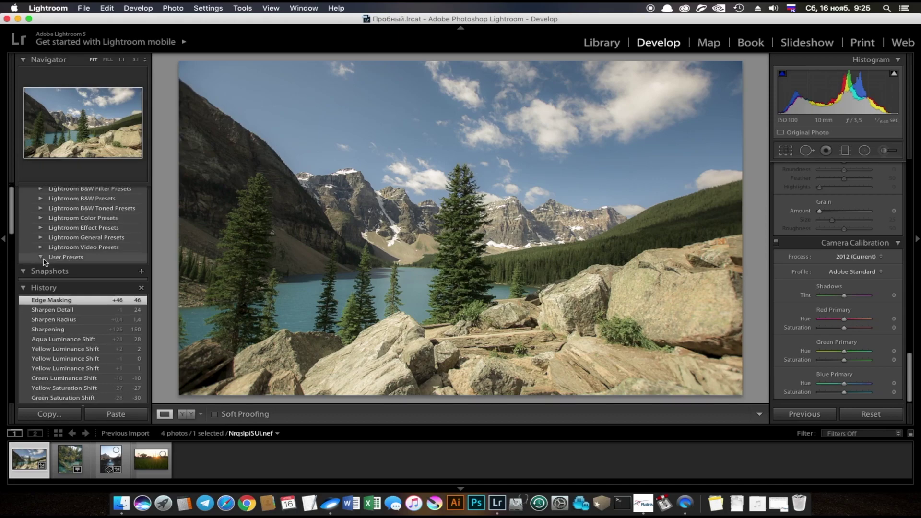
key("Right")
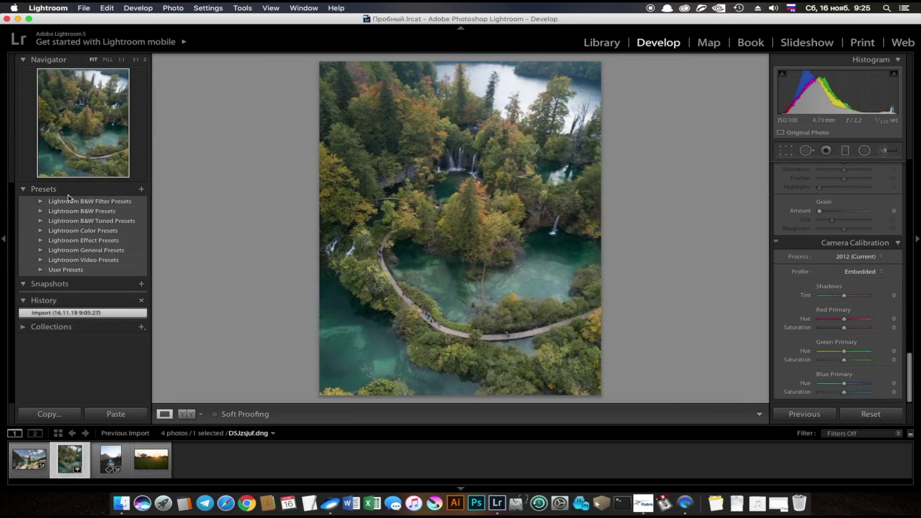
Expand B&W Filter presets and try Blue, Blue Hi-Contrast, Green, Infrared and Orange filters
left_click(41, 201)
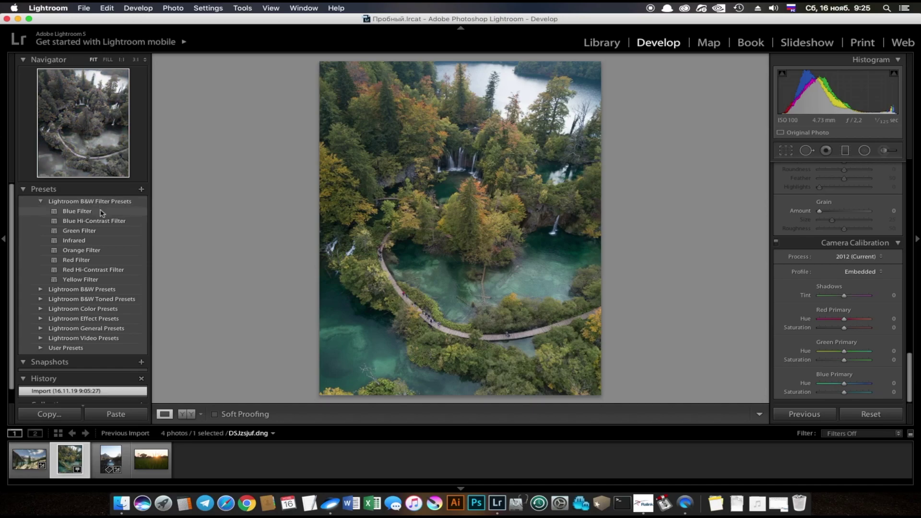
left_click(101, 213)
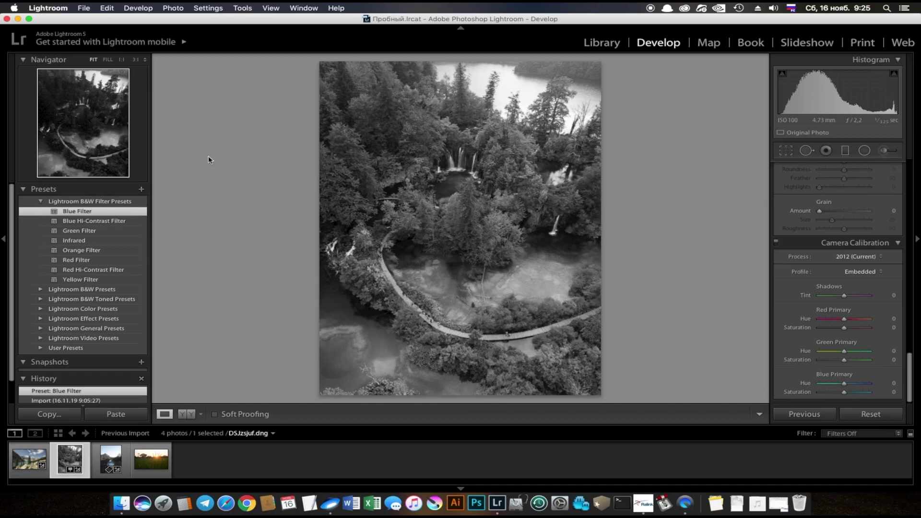
left_click(104, 221)
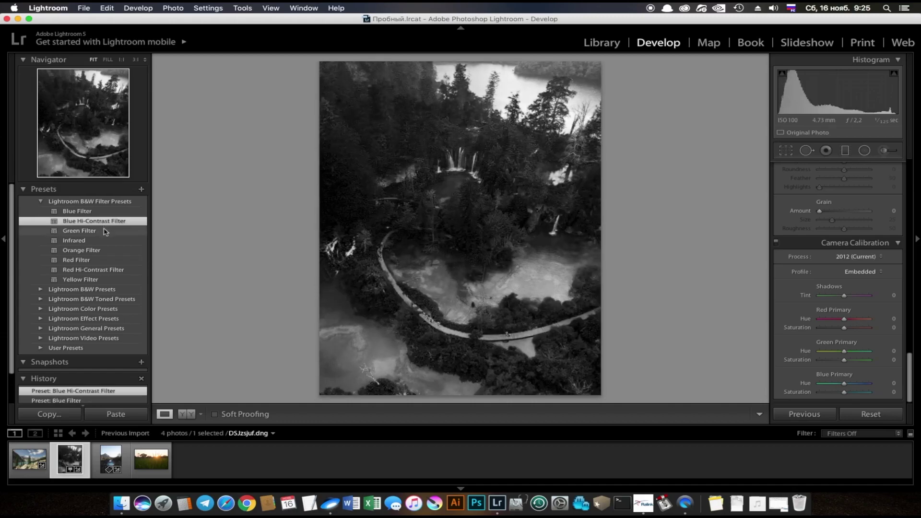
left_click(104, 230)
left_click(105, 241)
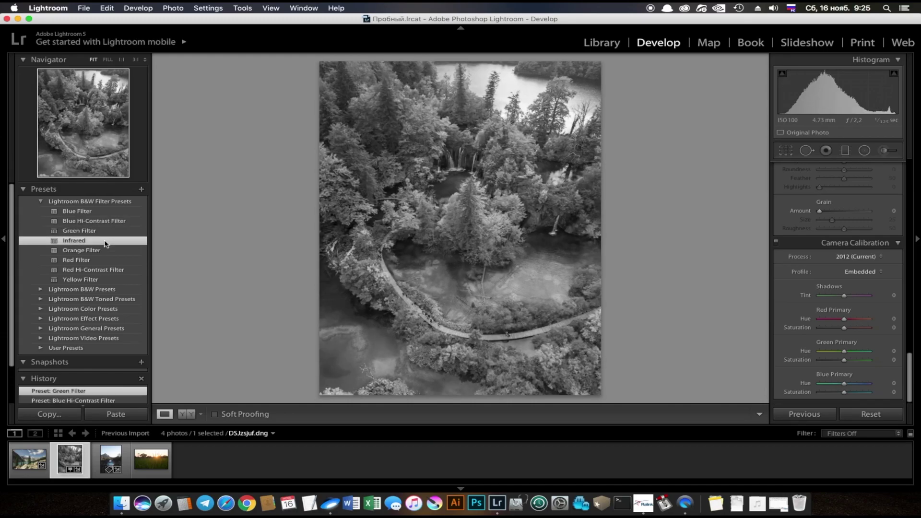
left_click(111, 251)
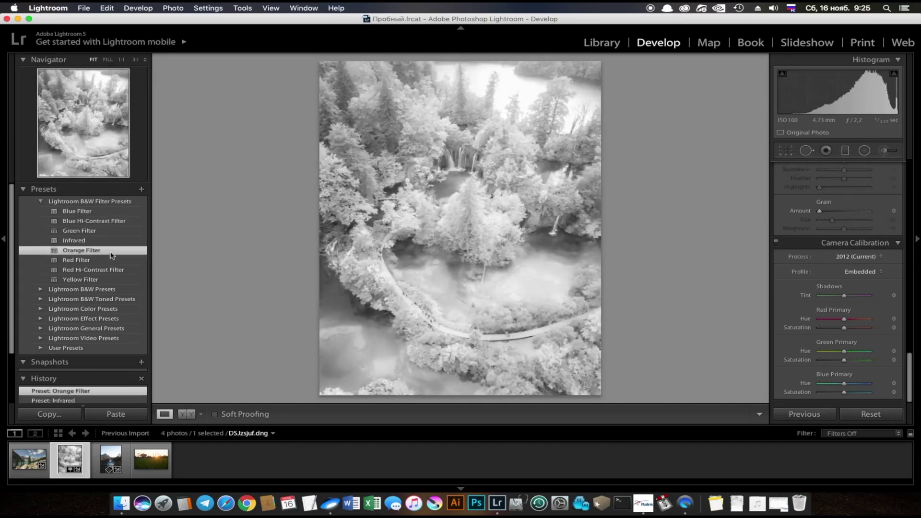
Try Red, Red Hi-Contrast and Yellow filters, then settle on Blue Filter
scroll(892, 235, "up", 5)
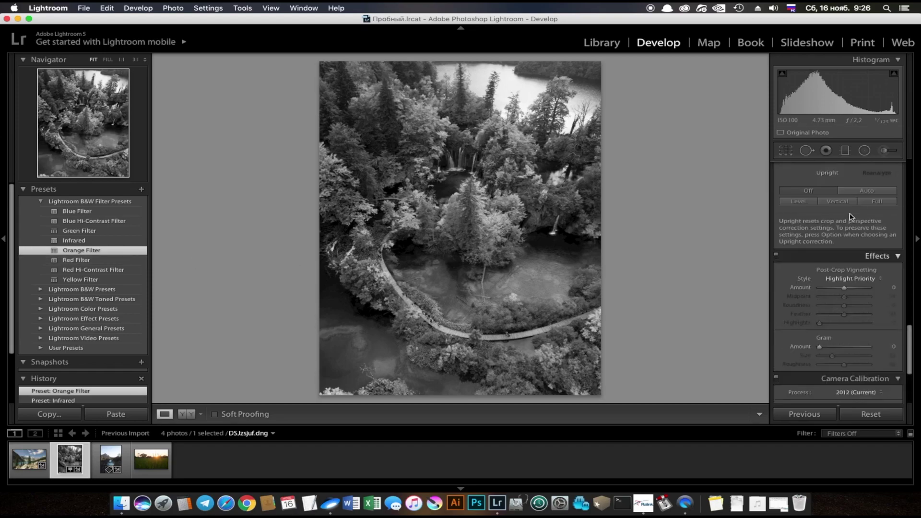
scroll(877, 227, "up", 5)
scroll(863, 221, "up", 5)
scroll(849, 216, "up", 5)
scroll(848, 216, "up", 5)
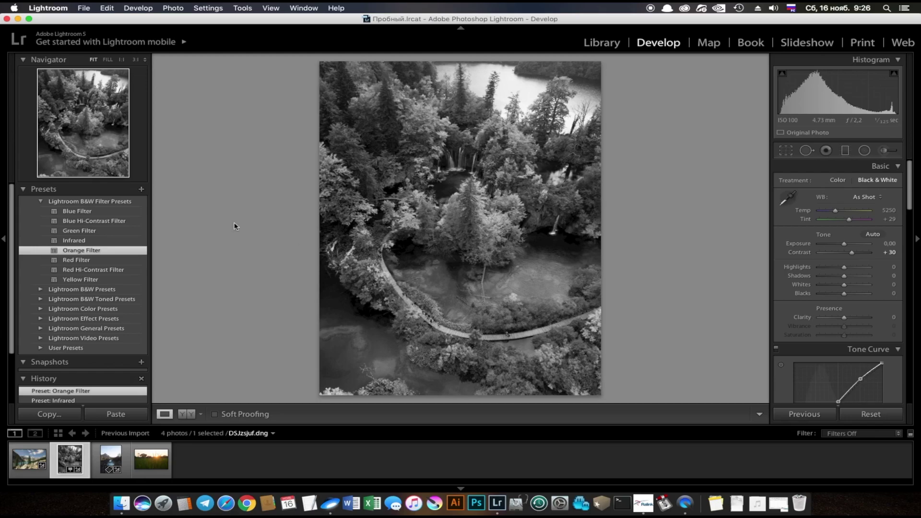
left_click(75, 262)
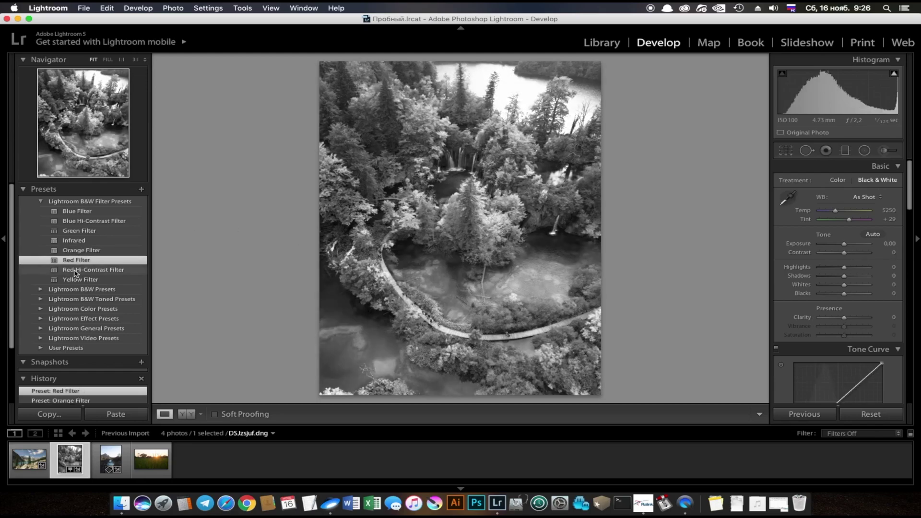
left_click(75, 270)
left_click(74, 281)
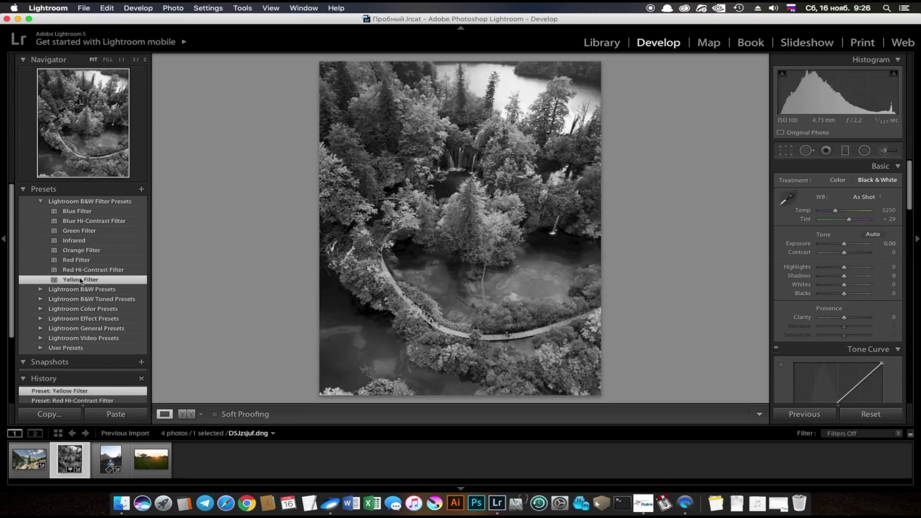
left_click(82, 213)
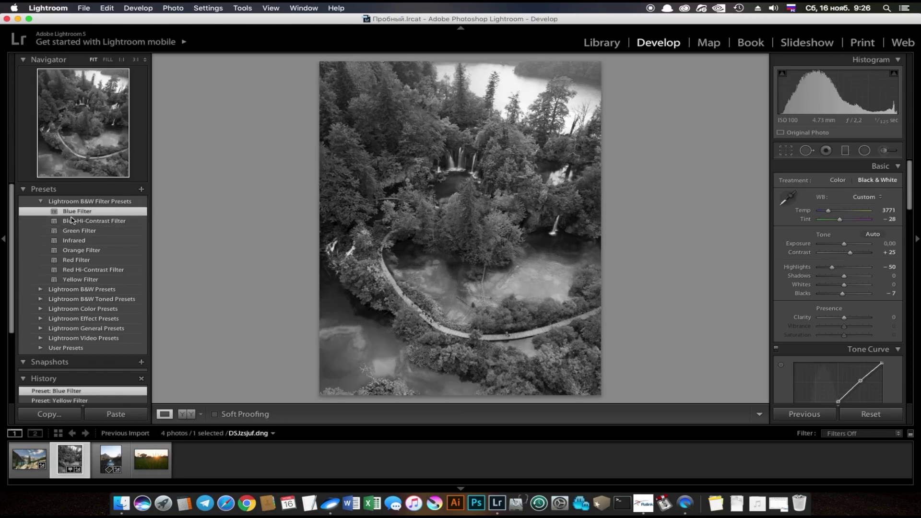
On the river photo, try Color presets Aged Photo, Bleach Bypass, Cold Tone, Cross Process 1 and 2
left_click(107, 457)
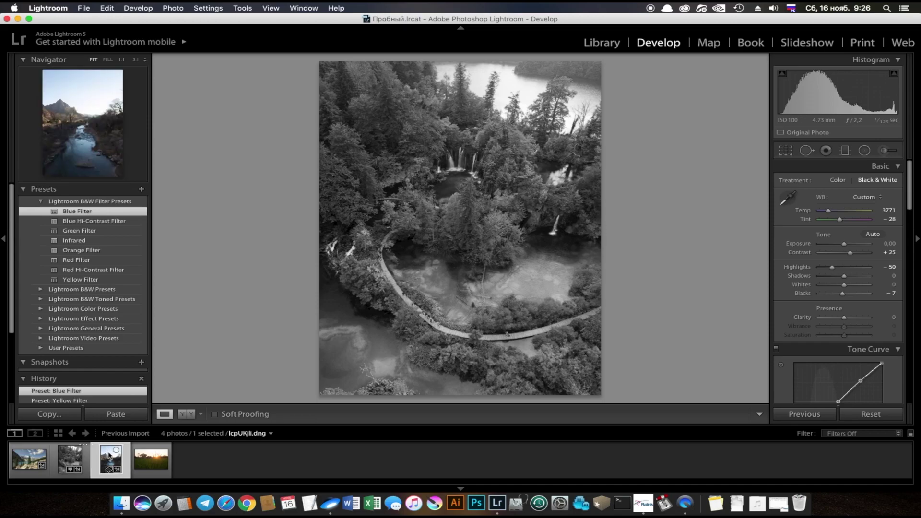
left_click(41, 201)
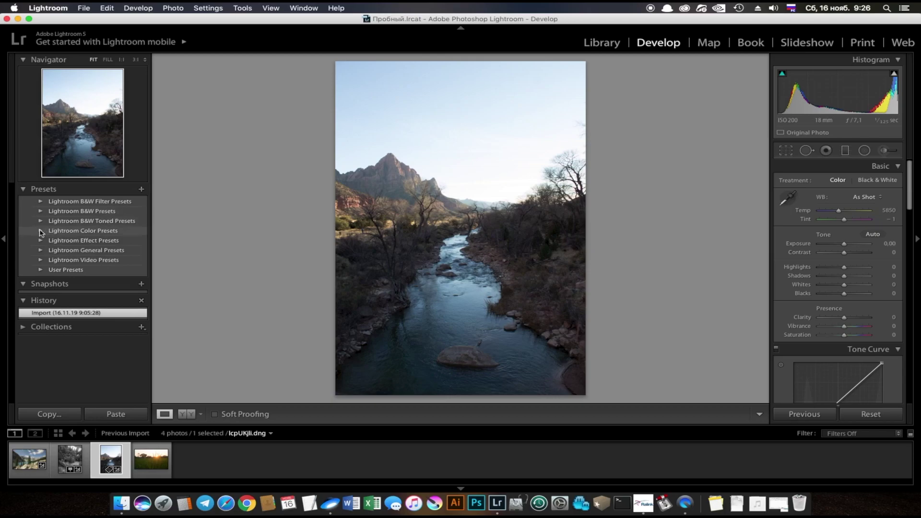
left_click(41, 231)
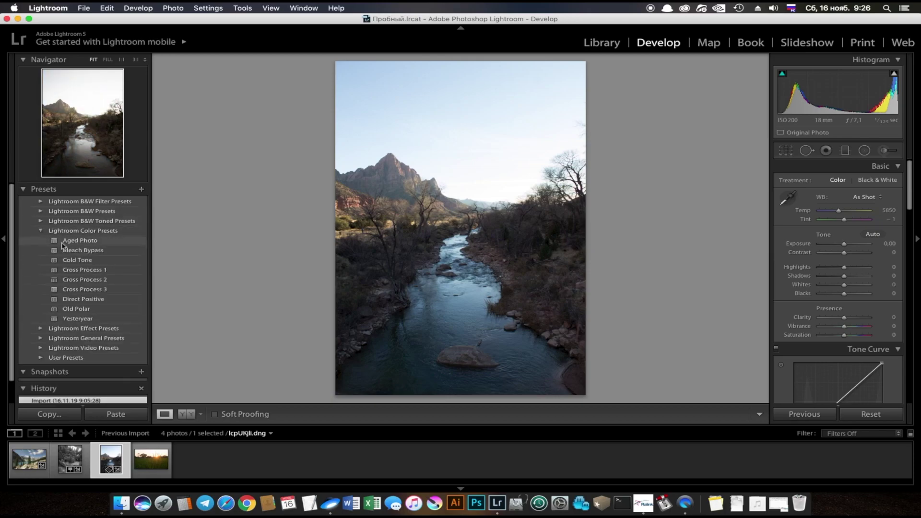
left_click(62, 242)
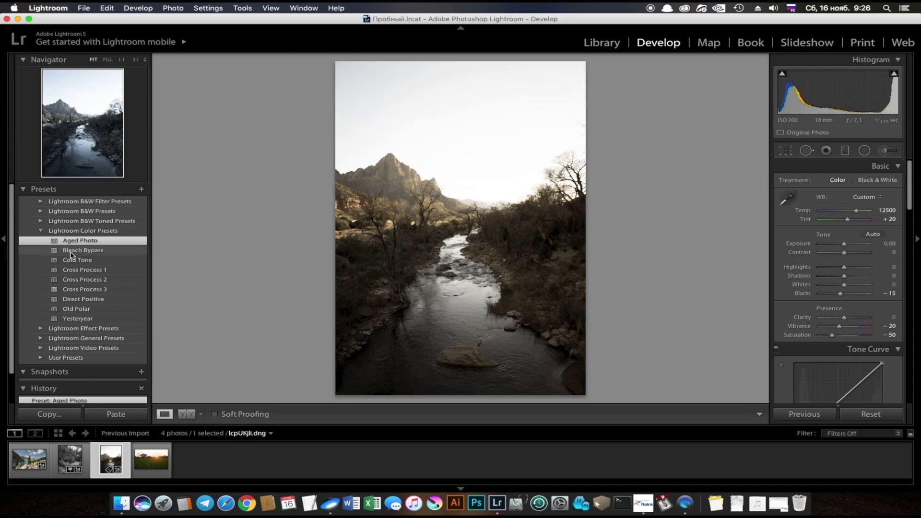
left_click(74, 253)
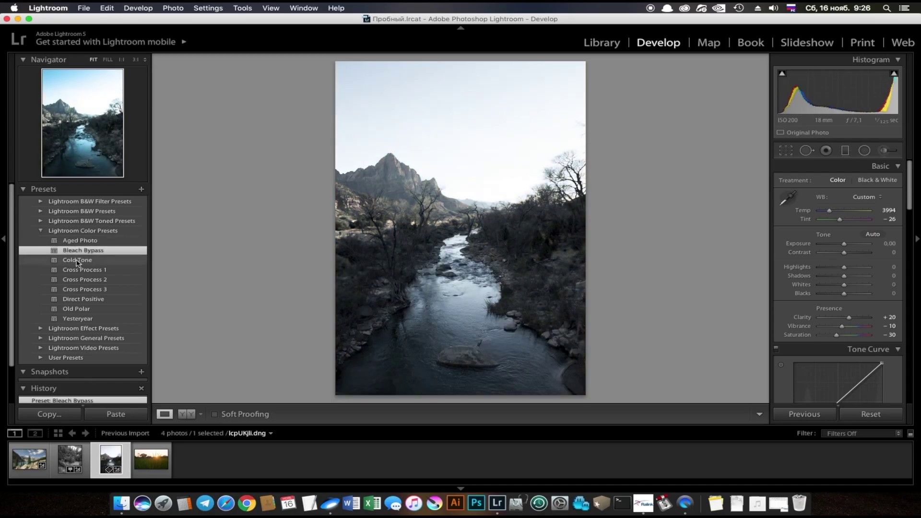
left_click(76, 261)
left_click(79, 270)
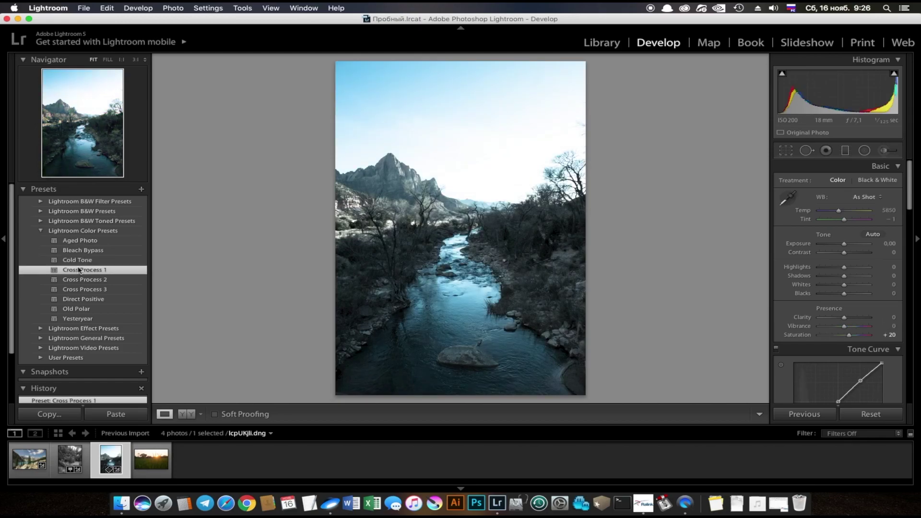
left_click(79, 279)
Try Cross Process 1-3, Direct Positive, Old Polaroid, Yesteryear and Cold Tone, keep Aged Photo, then open the sunset grass photo
left_click(80, 270)
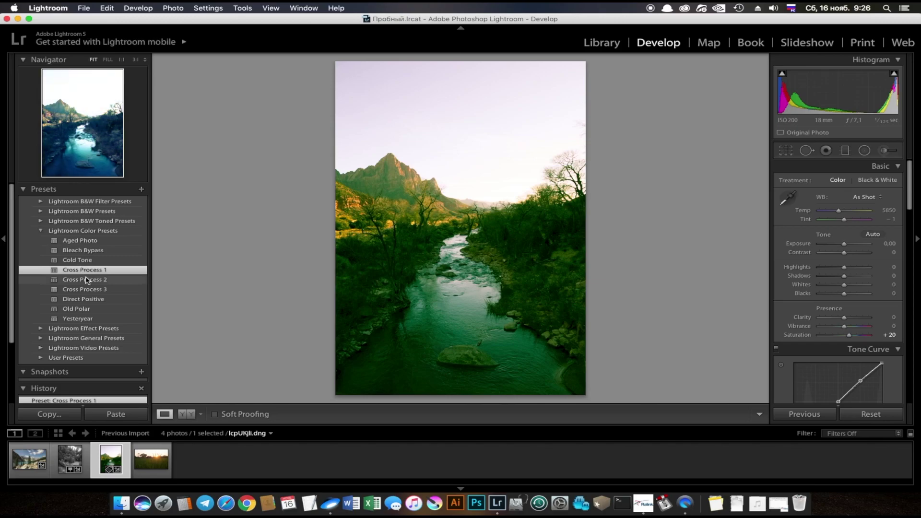
left_click(86, 280)
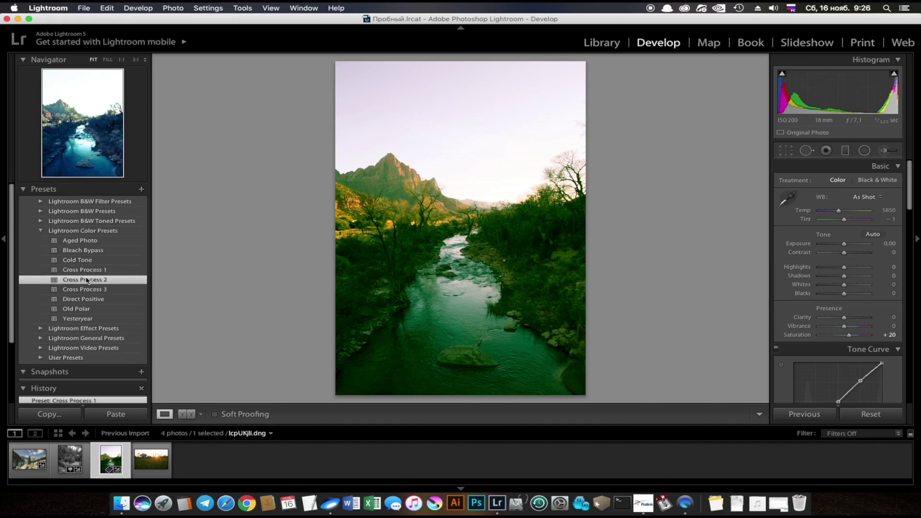
left_click(86, 290)
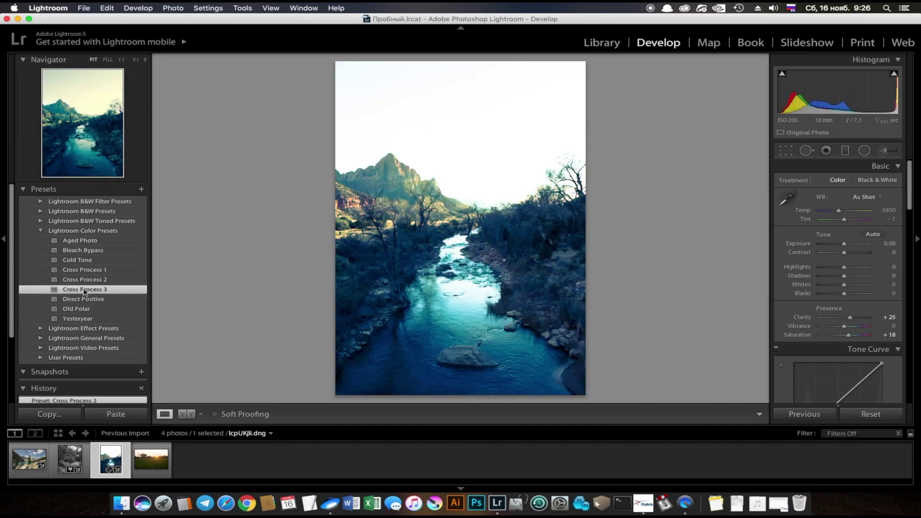
left_click(86, 300)
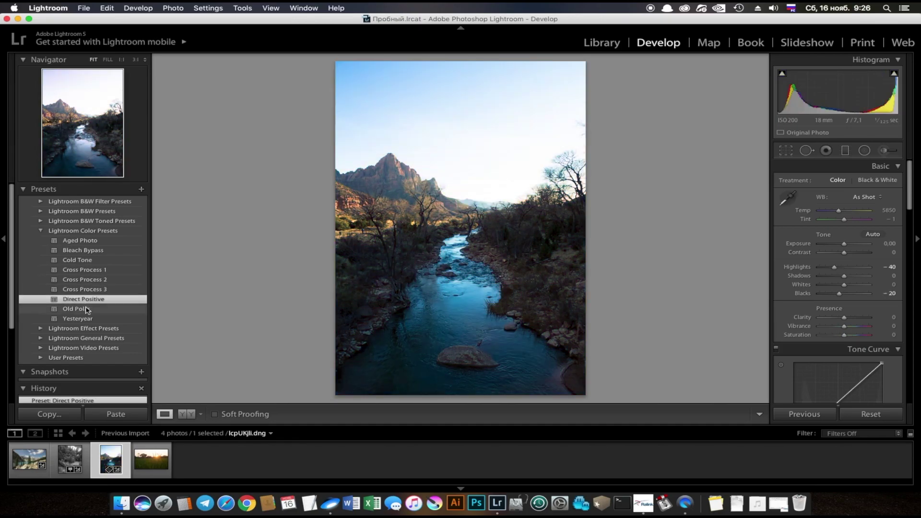
left_click(88, 309)
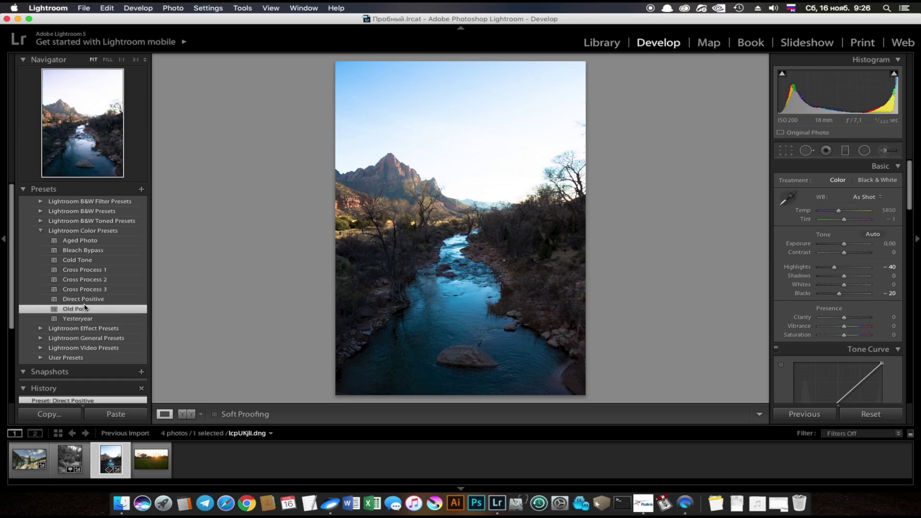
left_click(88, 320)
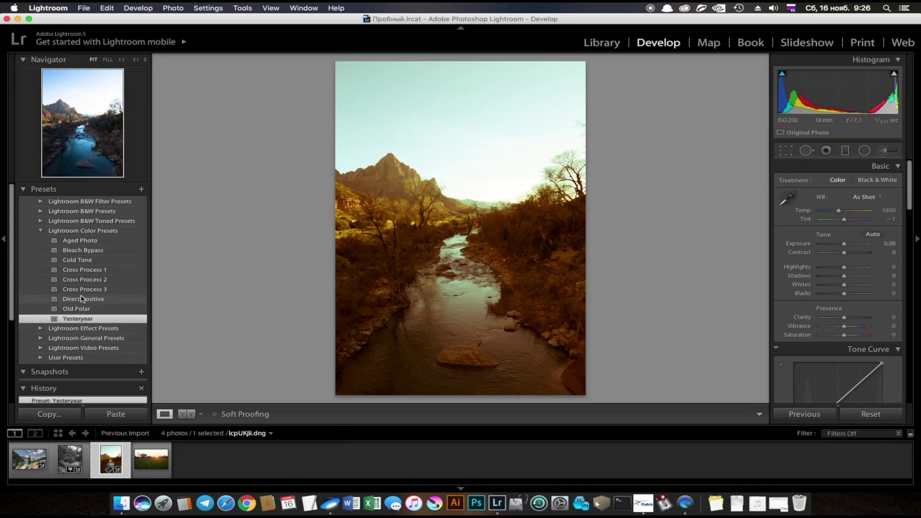
left_click(79, 260)
left_click(80, 240)
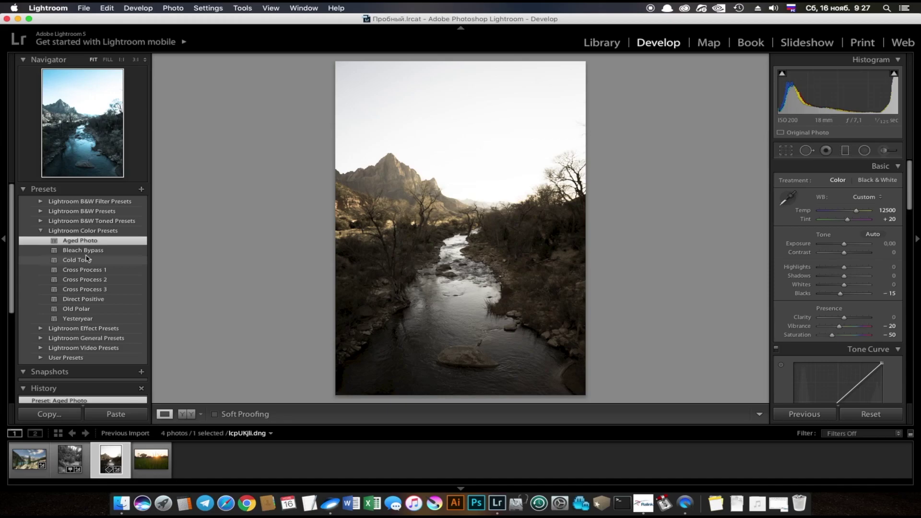
key("Right")
left_click(41, 231)
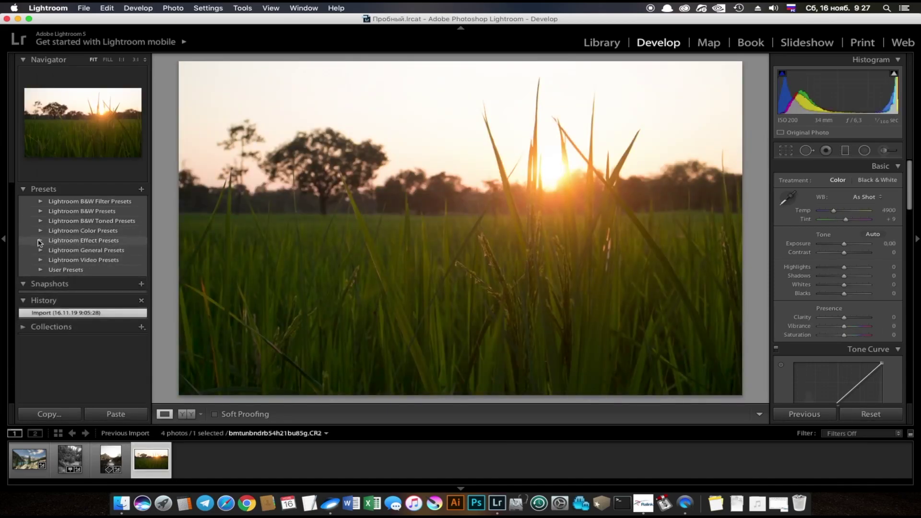
Try Effect presets on the grass photo: Grain Heavy, Grain Light, rounded corners, Vignette 2
left_click(40, 242)
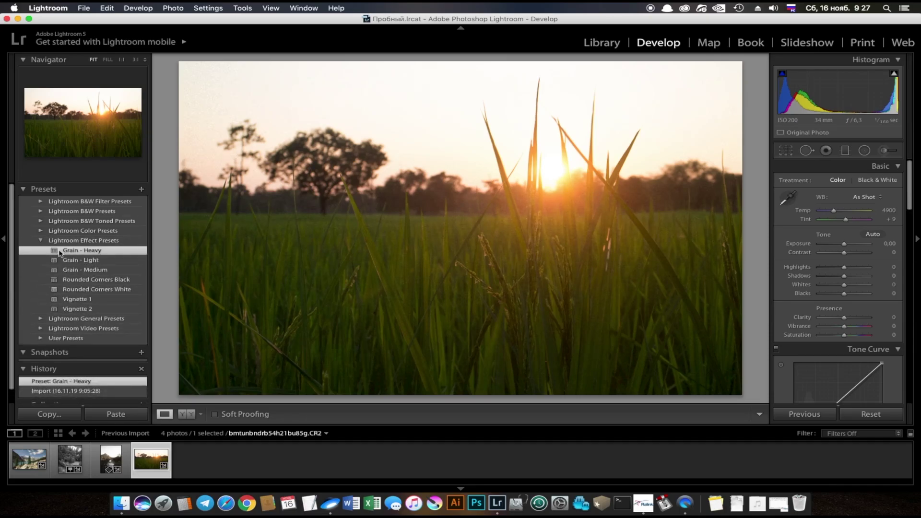
left_click(72, 260)
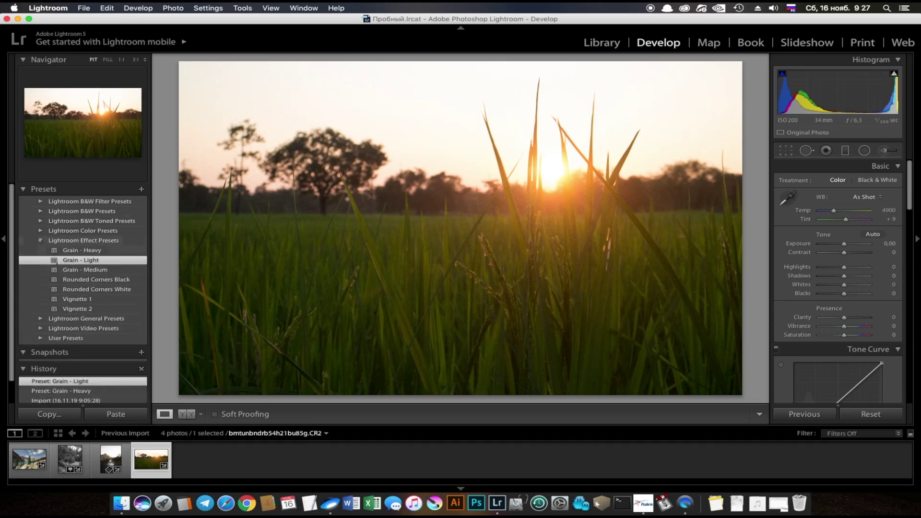
left_click(76, 270)
left_click(84, 280)
left_click(81, 308)
Try General presets Auto Tone and Sharpen - Faces, then a Video black-and-white preset
left_click(40, 240)
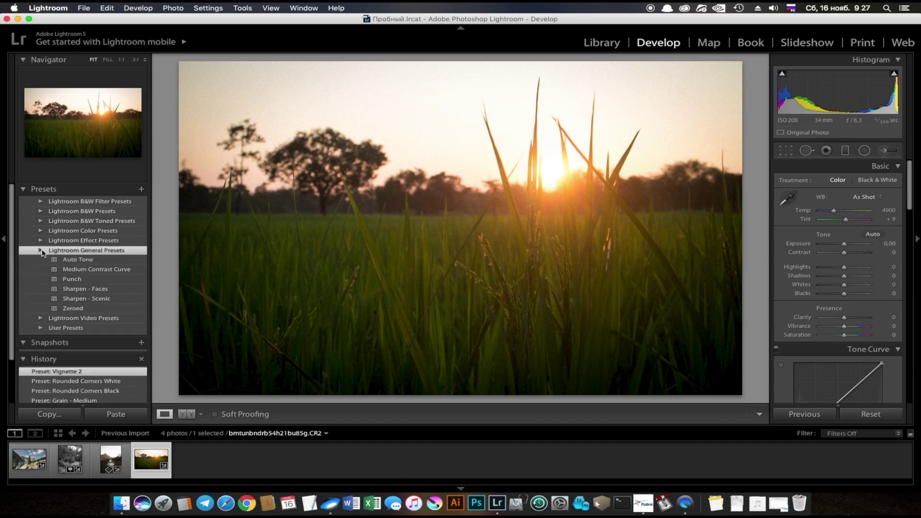
left_click(78, 260)
left_click(86, 289)
left_click(40, 250)
left_click(40, 259)
left_click(77, 270)
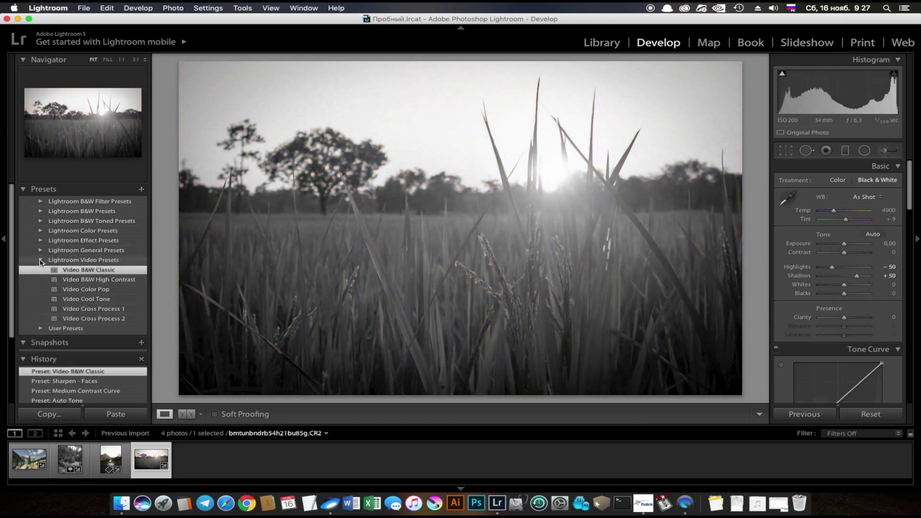
left_click(40, 260)
Try Cyanotype and Sepia Tone, settle on Split Tone 2, then browse to the aerial waterfall photo
left_click(40, 221)
left_click(95, 258)
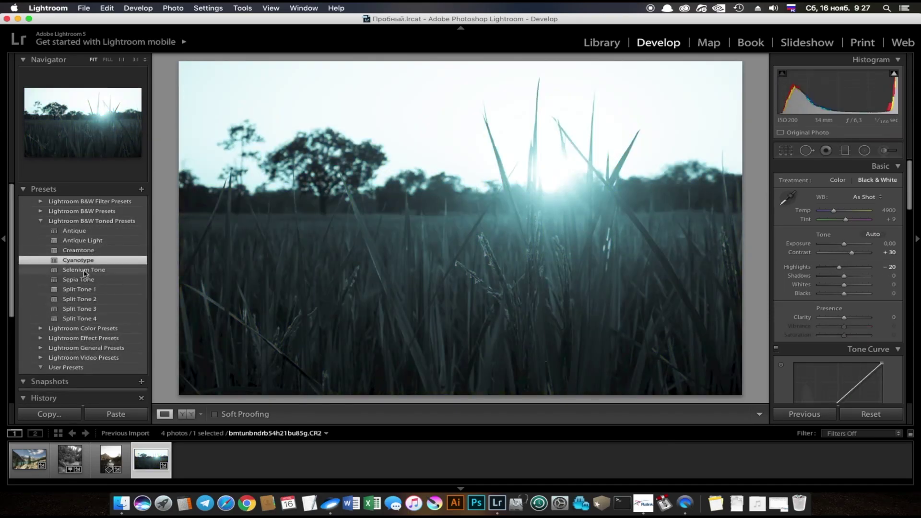
left_click(87, 280)
left_click(88, 300)
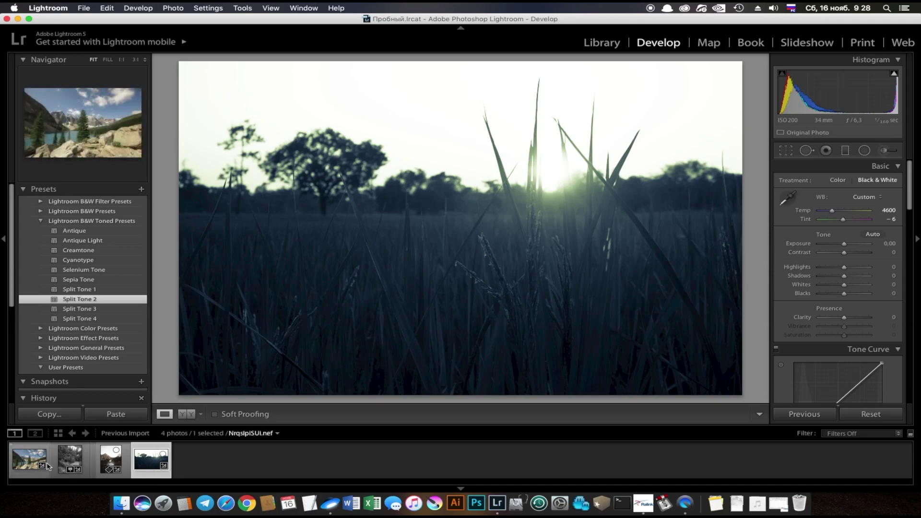
left_click(25, 452)
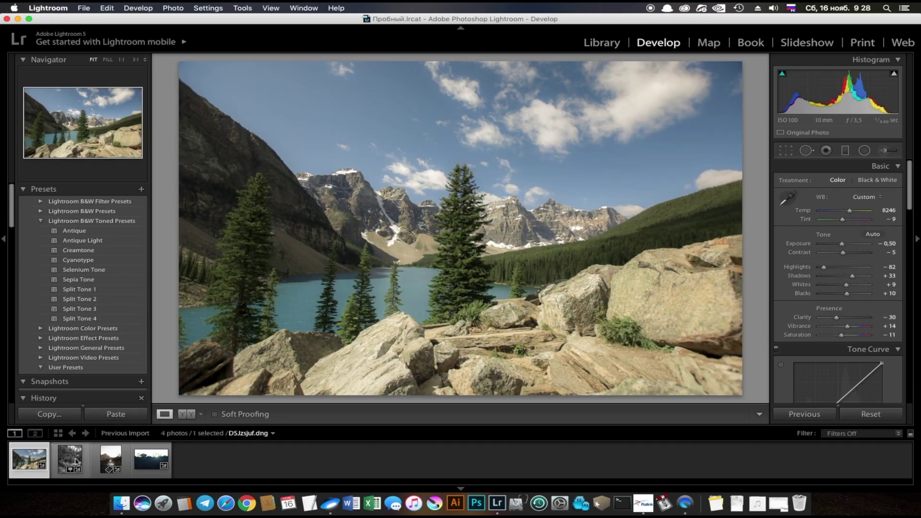
left_click(110, 459)
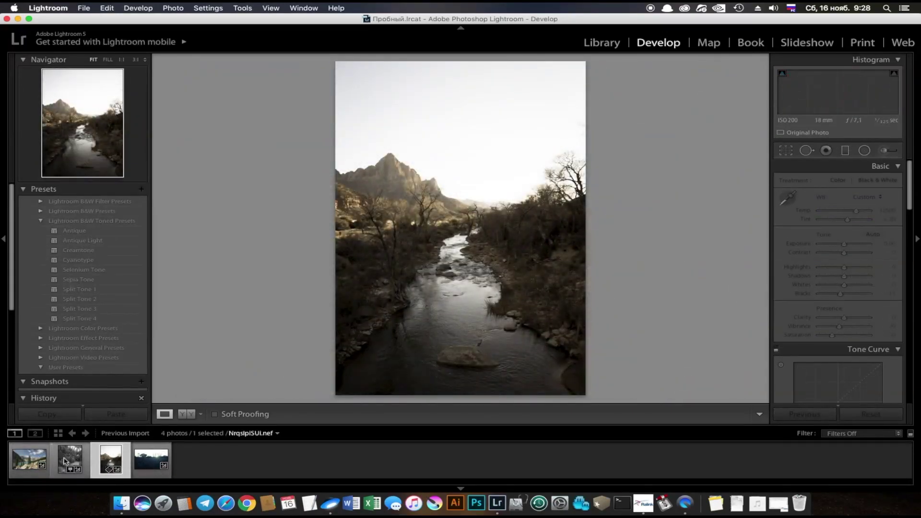
left_click(66, 462)
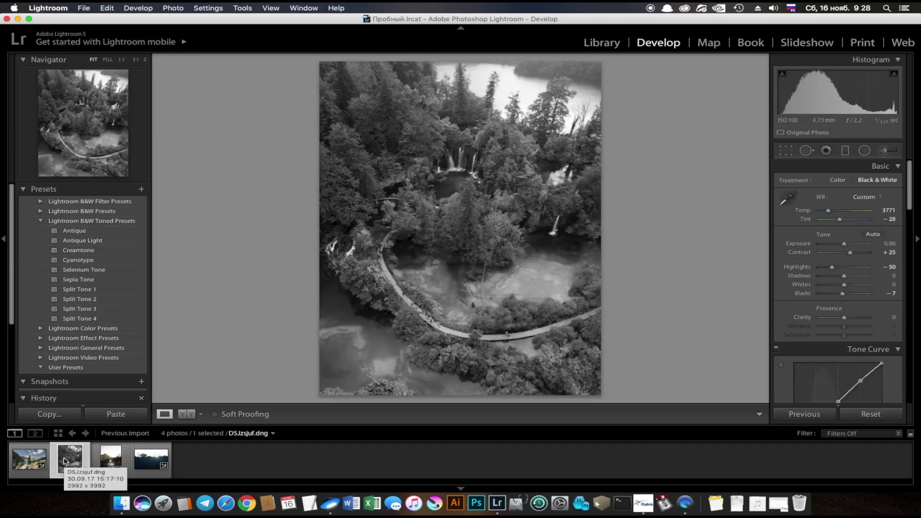
Dismiss the Cannot Reorder alert and select all four photos, with the mountain lake photo leading
left_click_drag(65, 462, 91, 458)
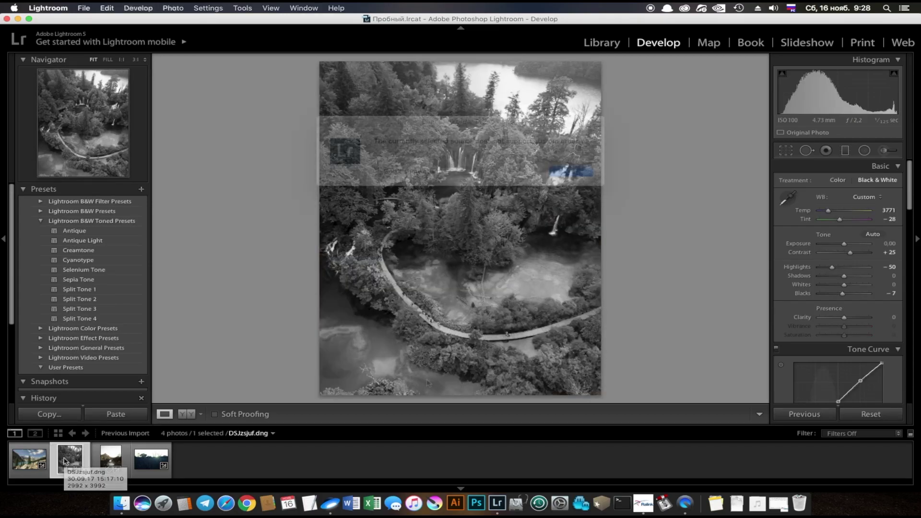
left_click(570, 171)
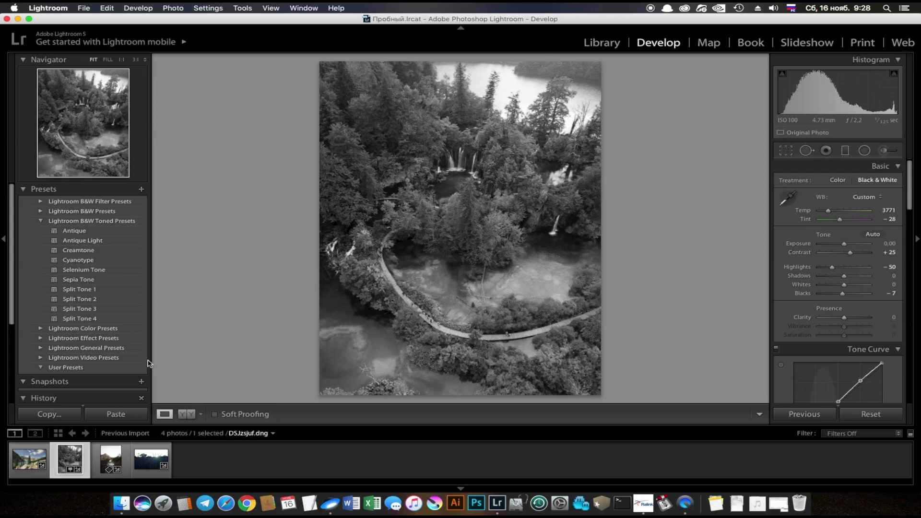
left_click(20, 462)
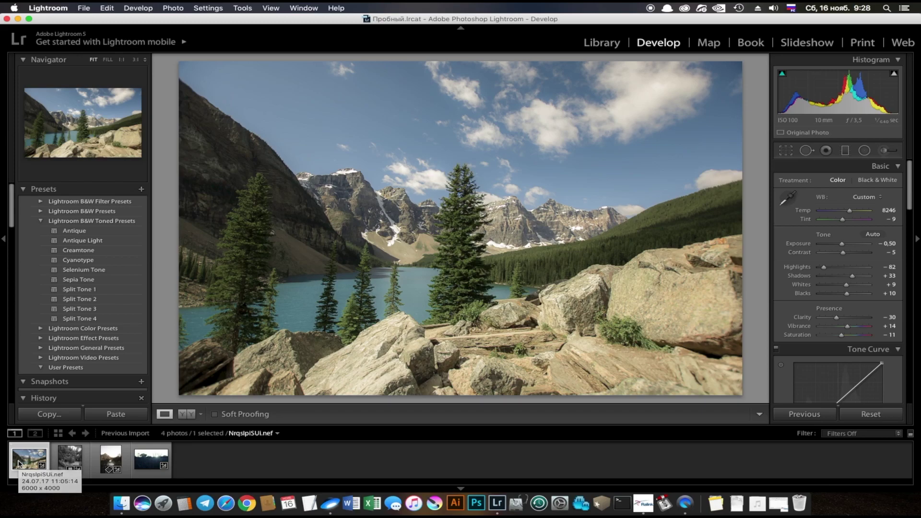
left_click(23, 456)
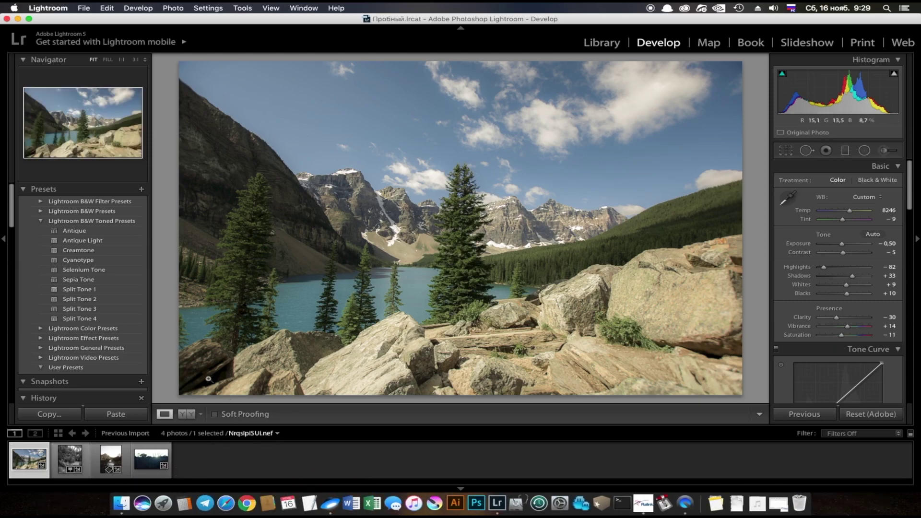
left_click(144, 463, "shift")
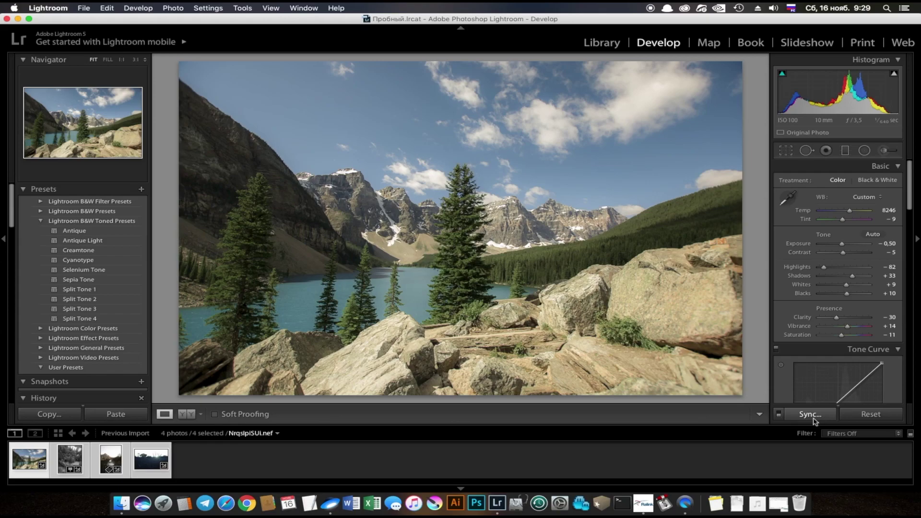
Synchronize the lake photo's develop settings to the other three, with Crop unchecked
left_click(810, 414)
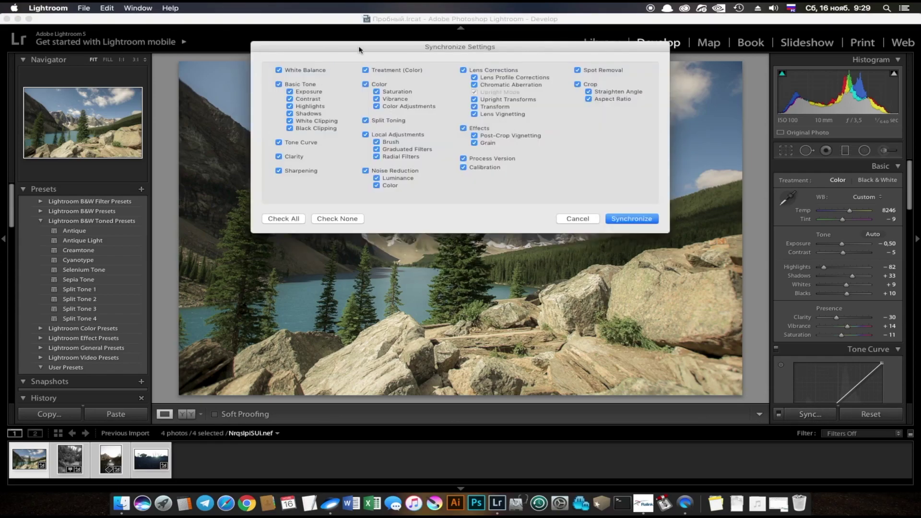
left_click_drag(372, 49, 446, 195)
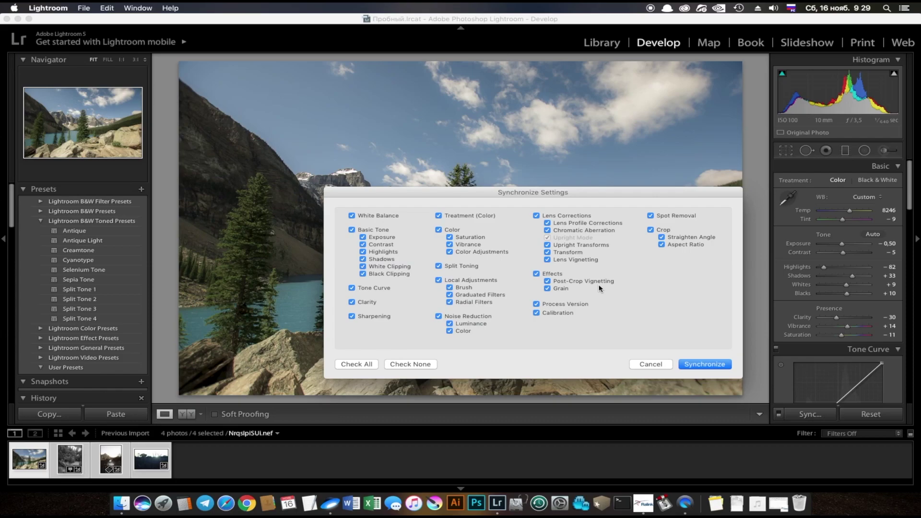
left_click(650, 230)
left_click(695, 365)
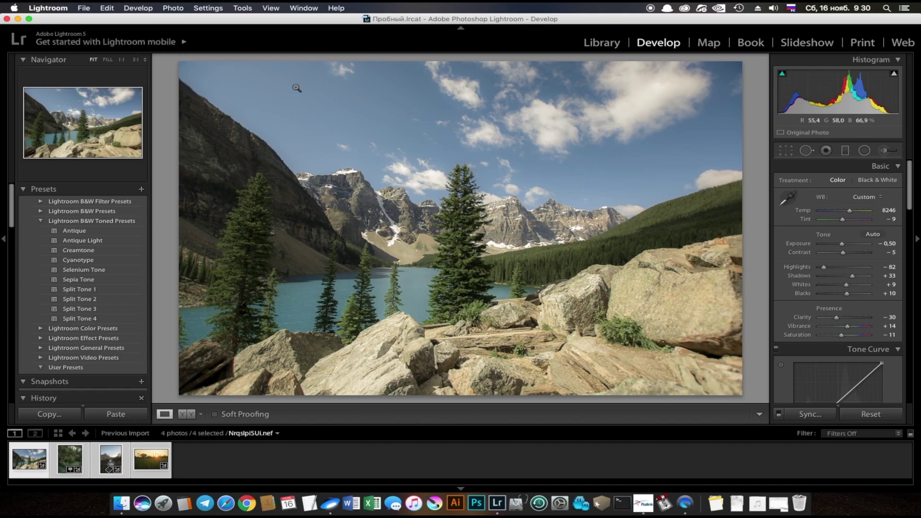
Compare the forest and river photos in Before/After view, then return to Loupe view on the river
left_click(66, 456)
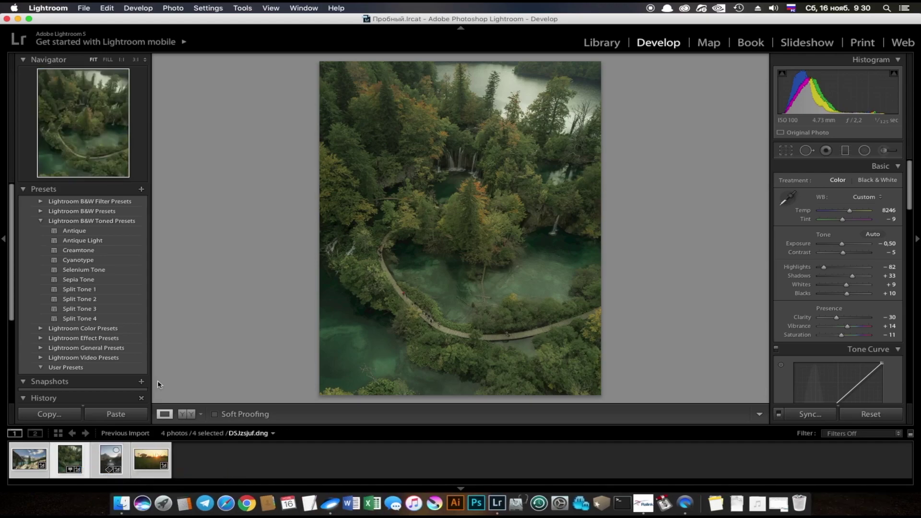
left_click(186, 415)
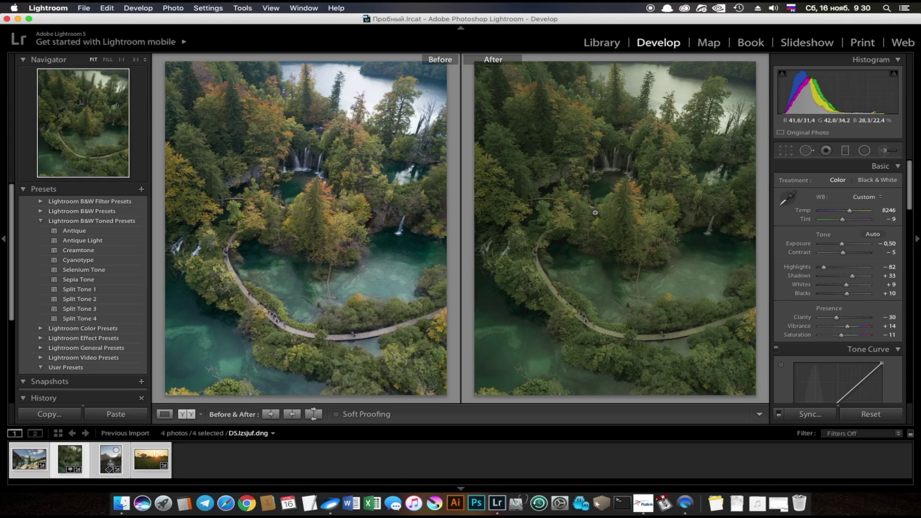
key("Right")
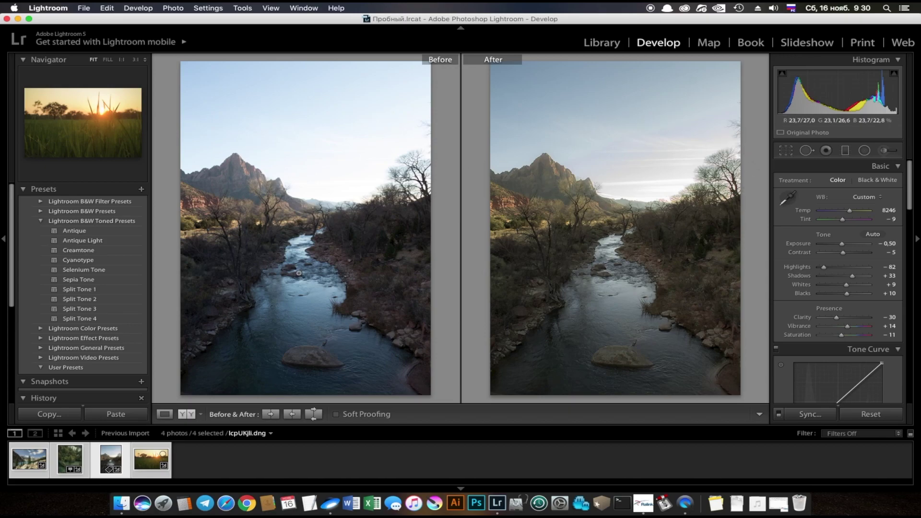
left_click(165, 414)
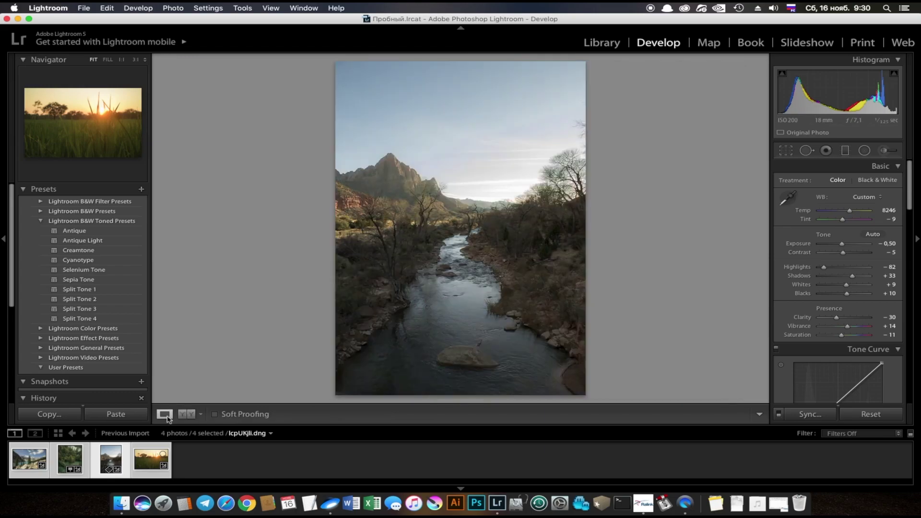
Review the sunset grass and mountain lake photos, then switch to the Library module
left_click(146, 467)
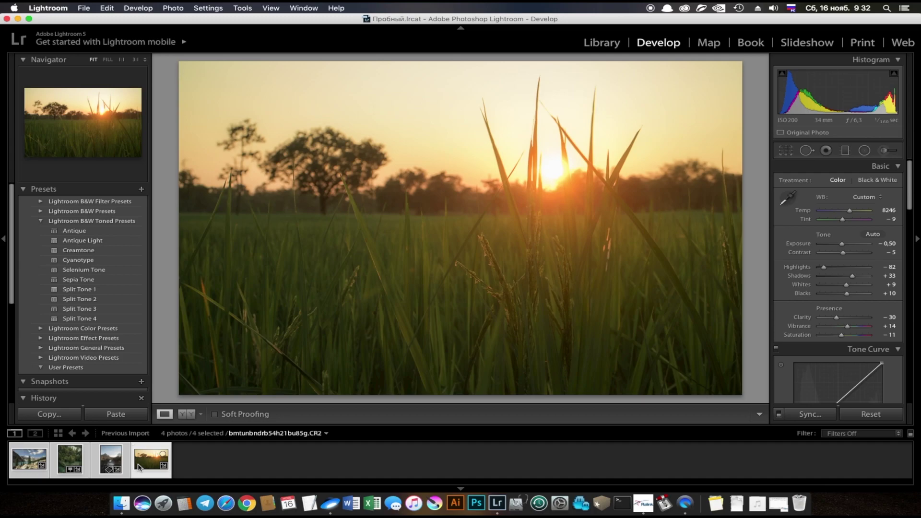
left_click(20, 463)
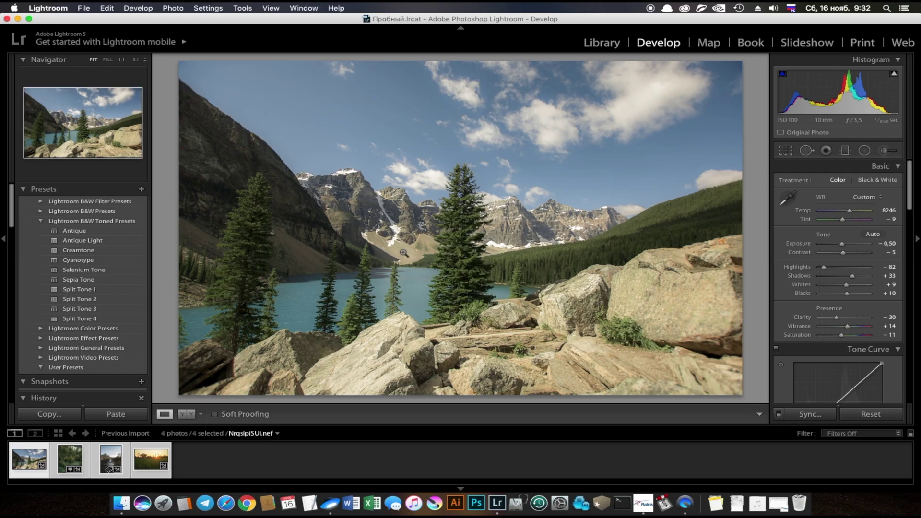
left_click(600, 43)
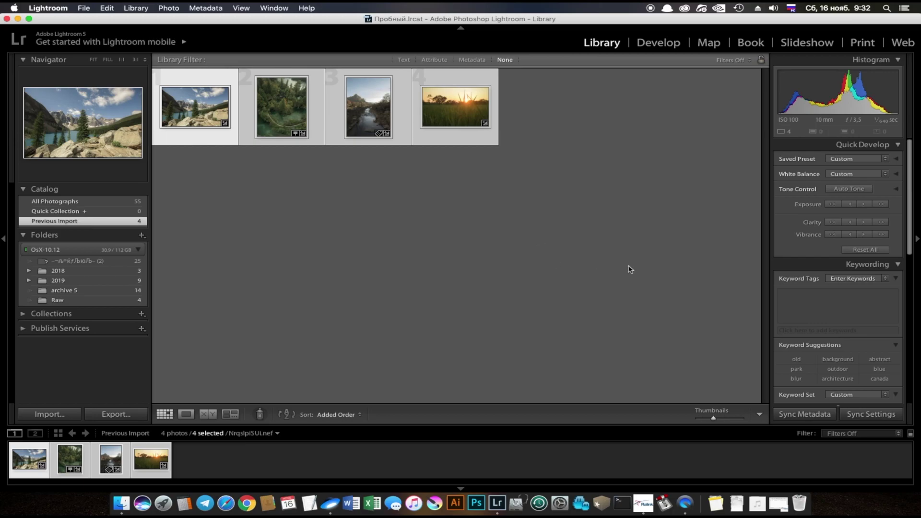
Add the keyword 'nature' to the four selected photos in Keyword Tags
left_click(802, 296)
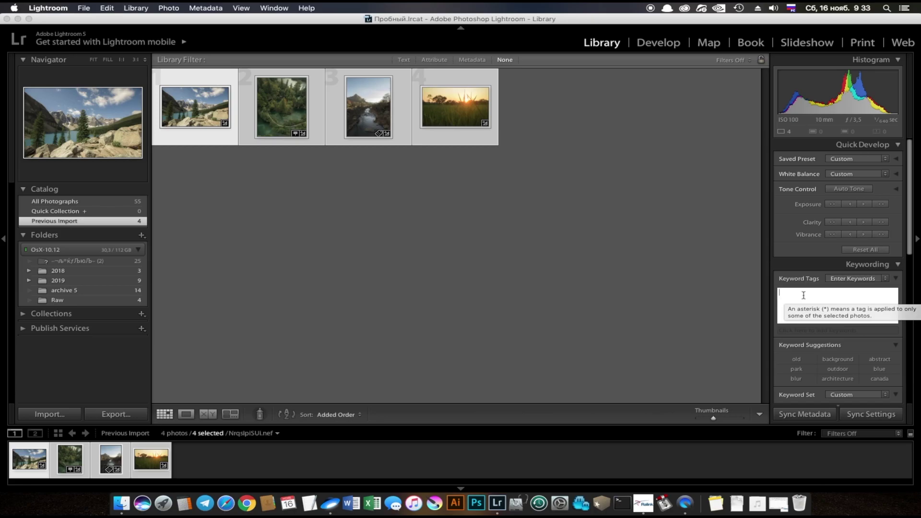
type("T")
key("BackSpace")
key("ctrl+space")
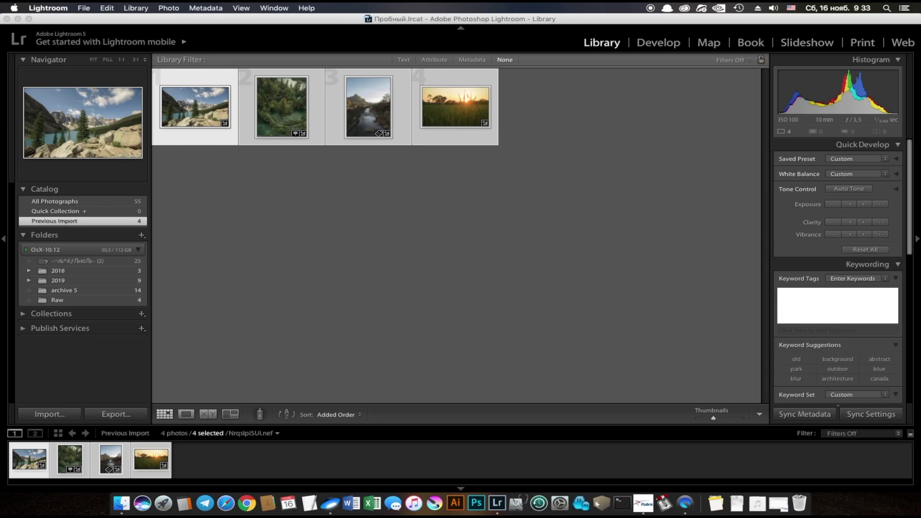
type("n")
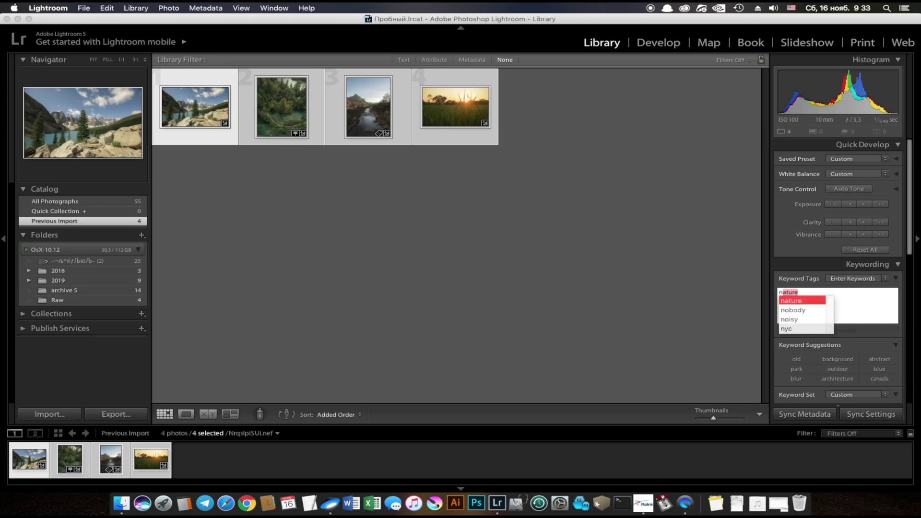
type("at")
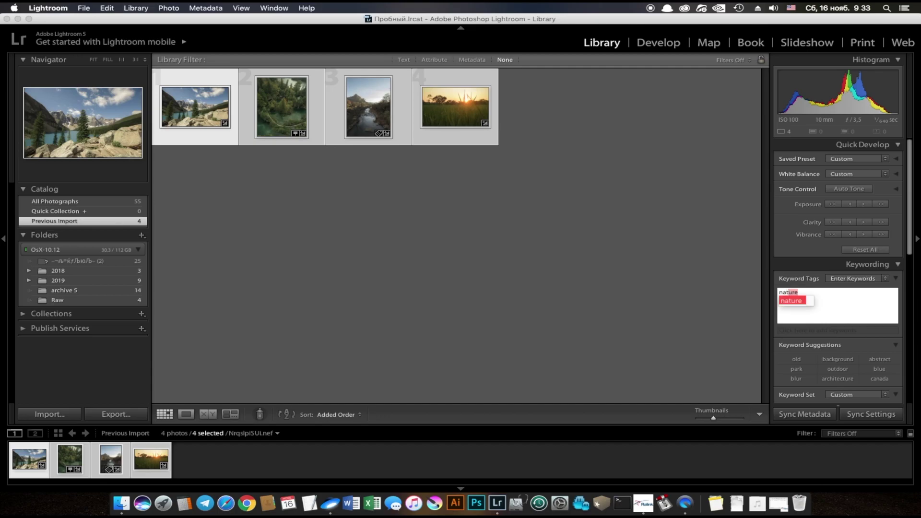
type("ur")
key("Return")
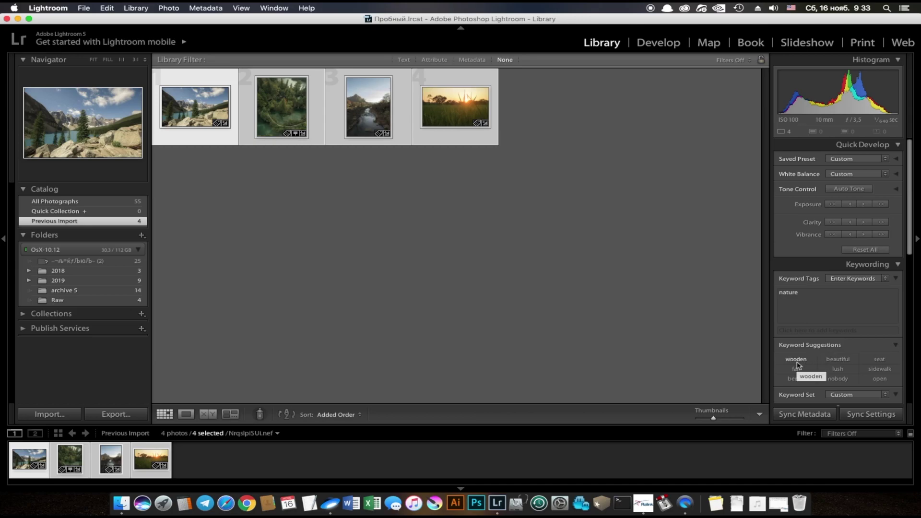
Add the suggested keywords wooden, bench, old, day and background
left_click(796, 359)
left_click(830, 370)
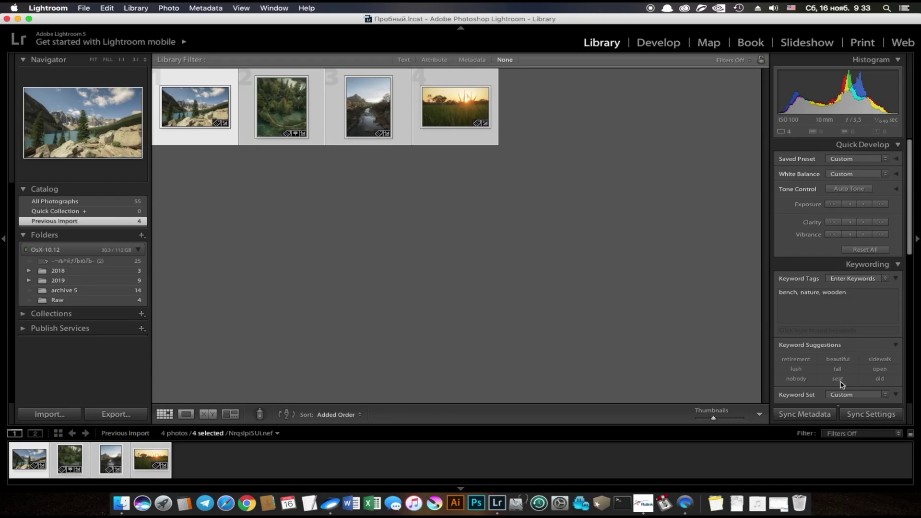
left_click(879, 379)
left_click(879, 359)
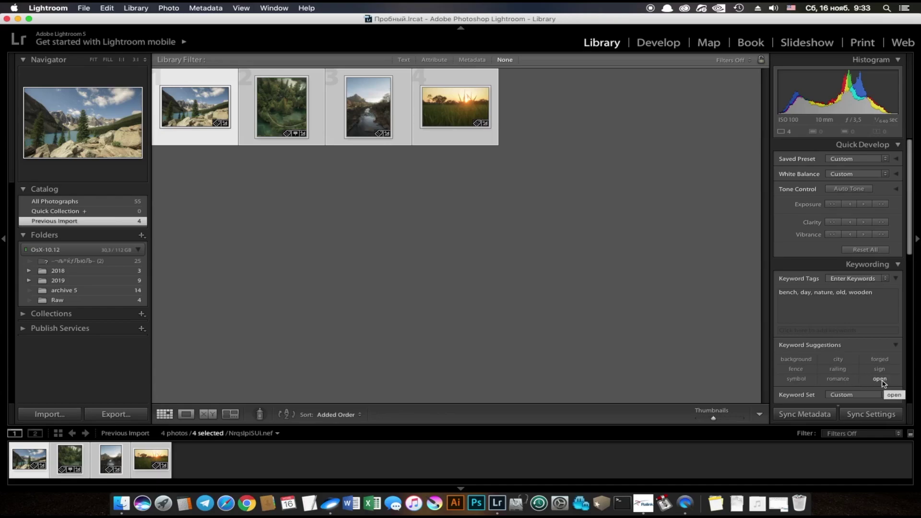
left_click(812, 361)
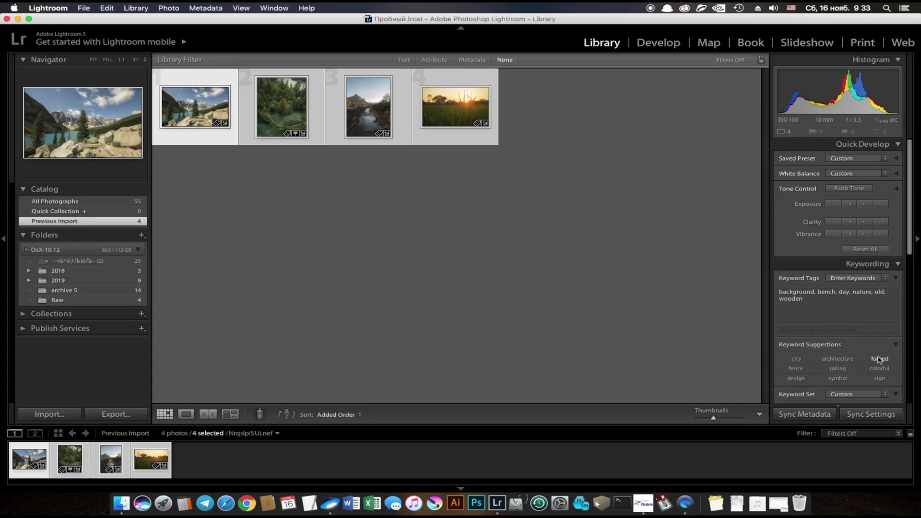
scroll(878, 360, "down", 2)
Open the Keyword List and tick 'brown' for the four photos
scroll(878, 360, "down", 5)
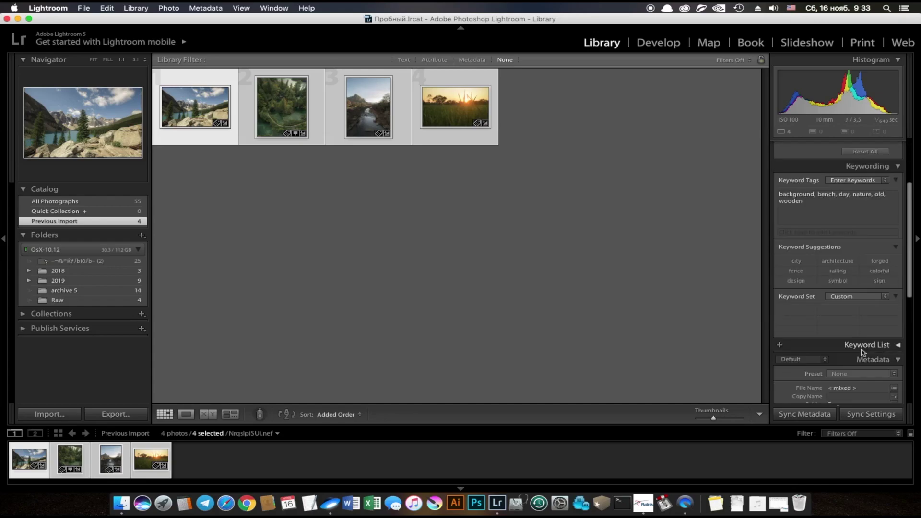
left_click(862, 348)
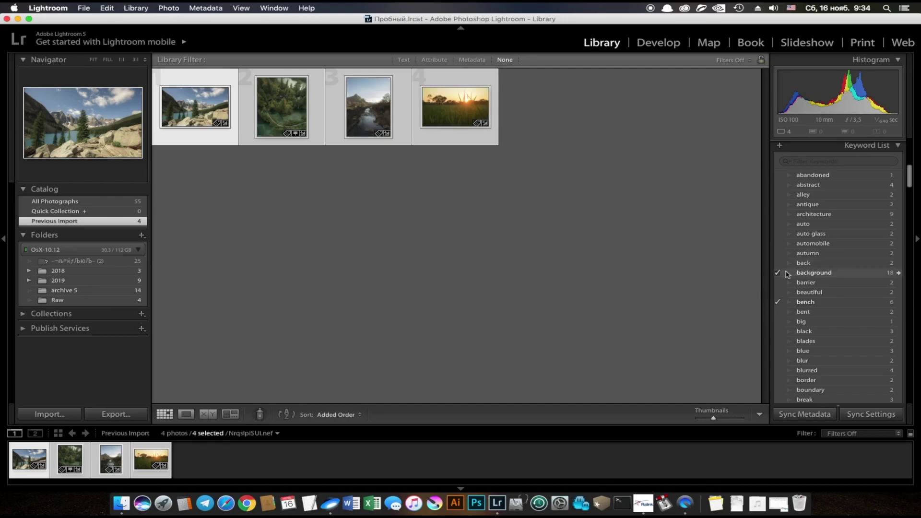
scroll(809, 252, "down", 3)
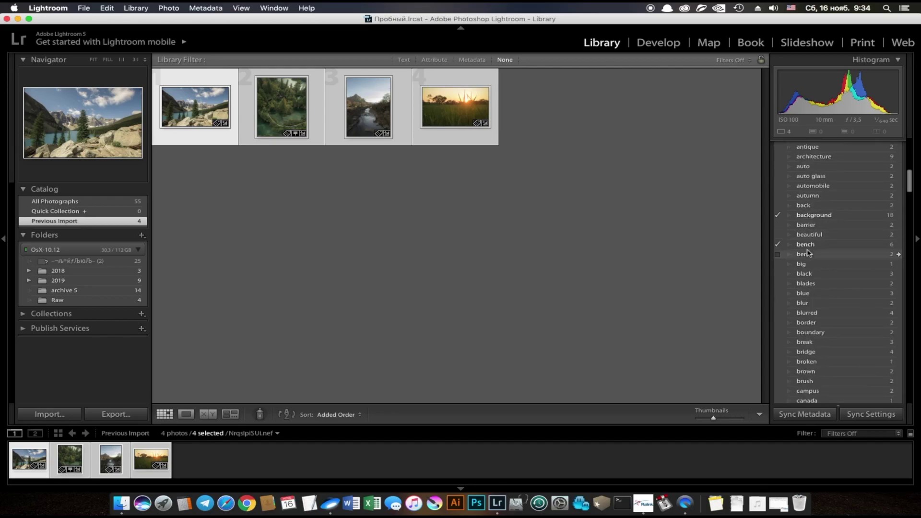
scroll(809, 252, "down", 3)
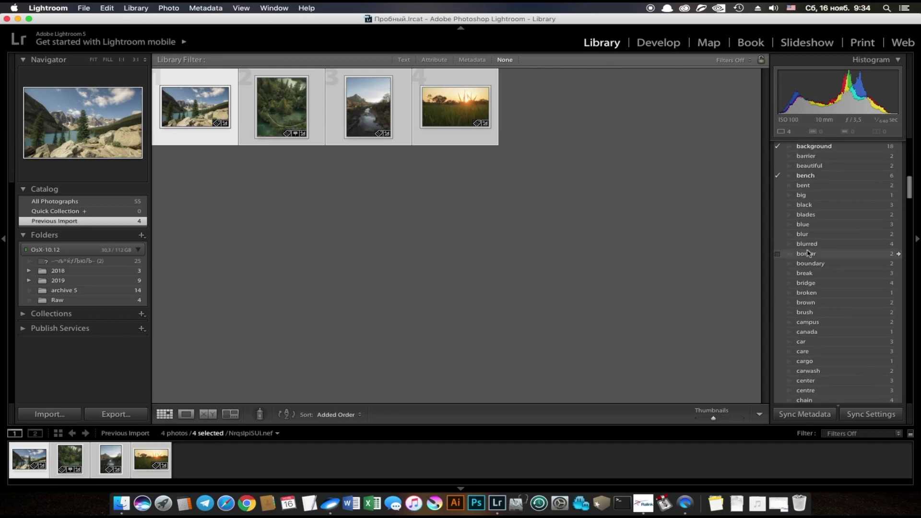
left_click(777, 302)
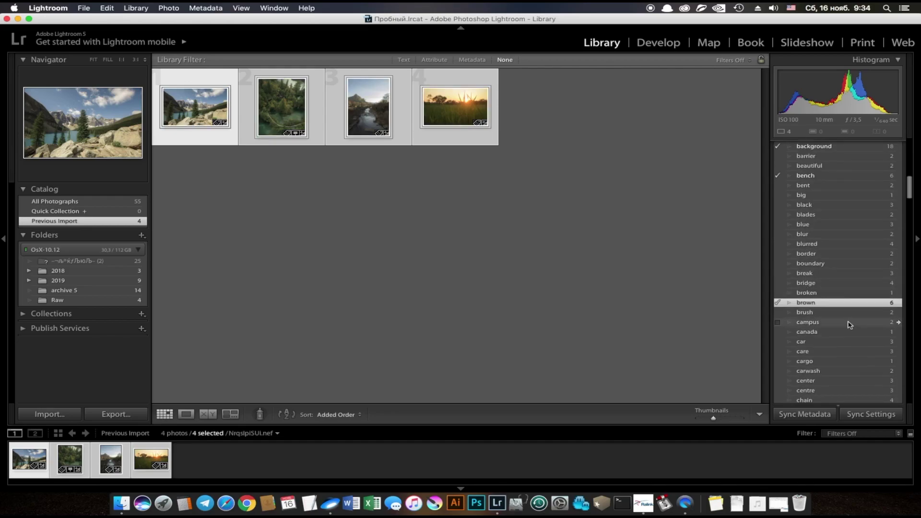
Tick 'closeup' as well, then collapse the Keyword List panel
scroll(849, 325, "down", 1)
scroll(849, 324, "down", 2)
scroll(850, 325, "down", 4)
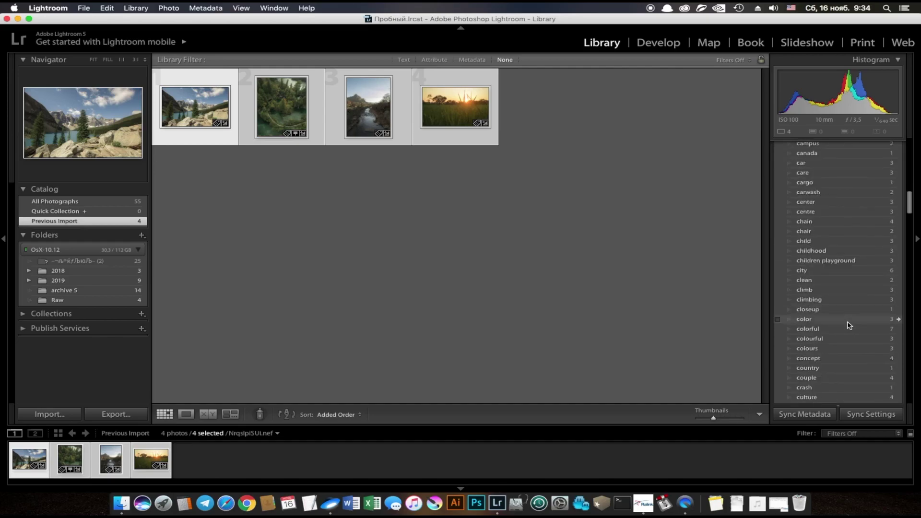
left_click(777, 309)
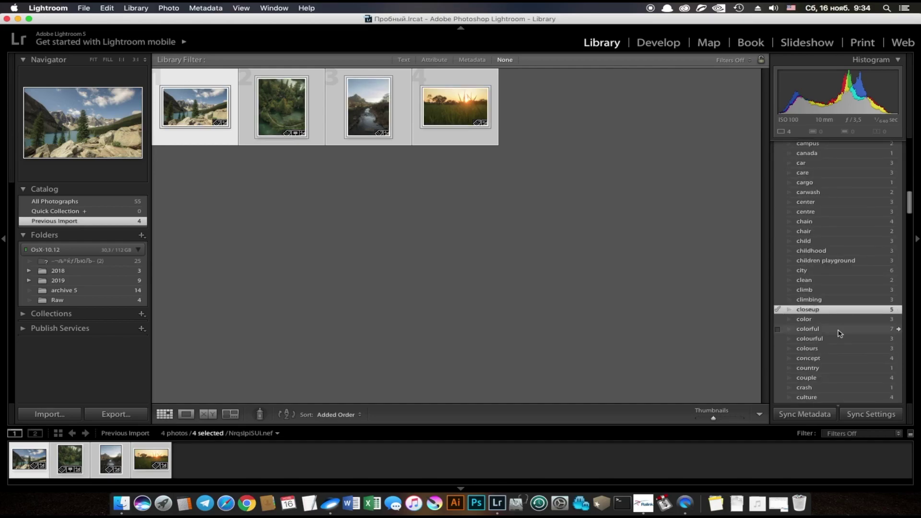
scroll(840, 334, "down", 3)
scroll(838, 329, "up", 4)
scroll(839, 329, "up", 3)
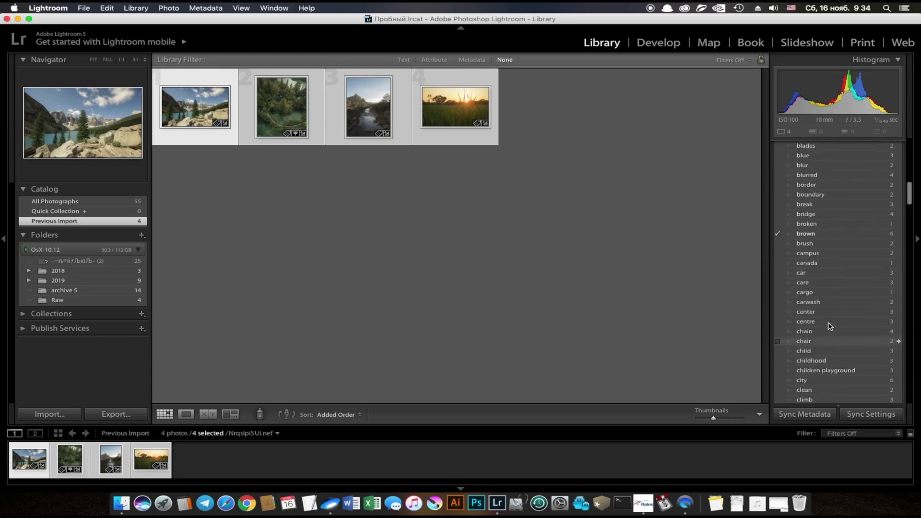
scroll(830, 326, "up", 5)
scroll(832, 327, "up", 2)
scroll(834, 328, "up", 3)
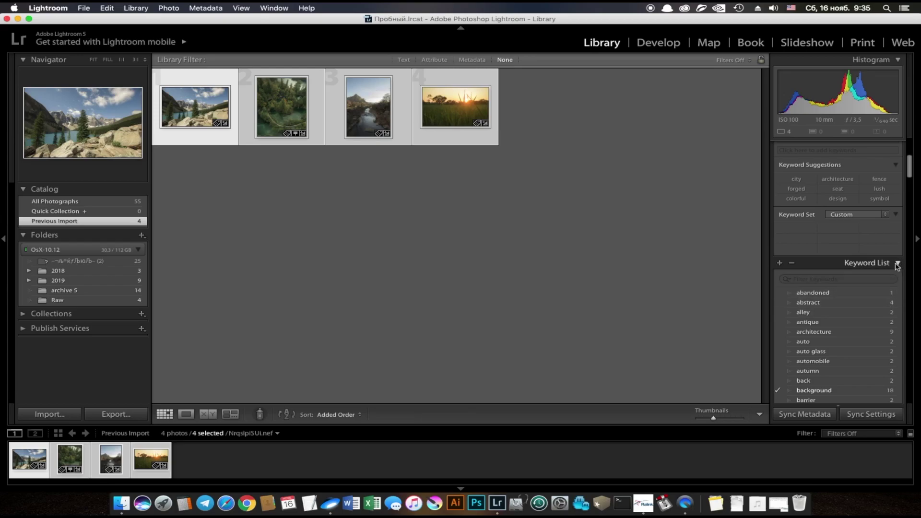
left_click(898, 264)
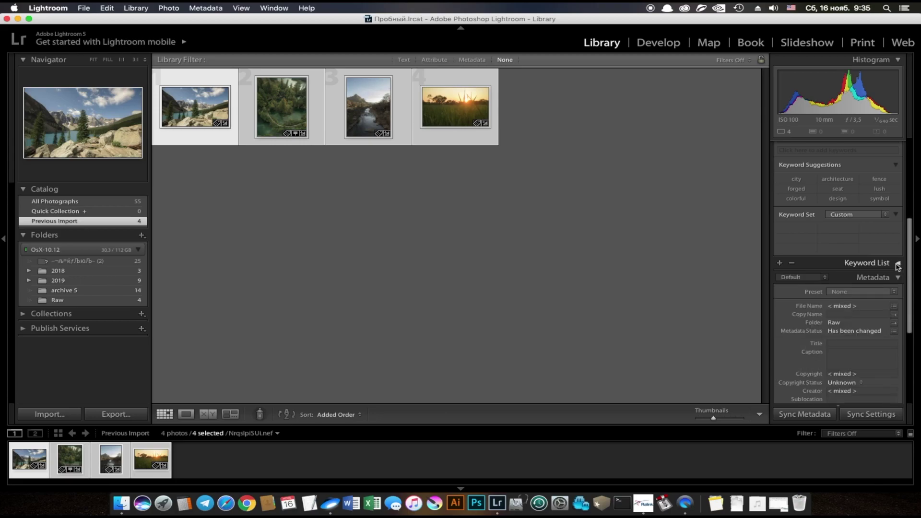
Give all four selected photos the title 'Nature'
scroll(872, 254, "down", 2)
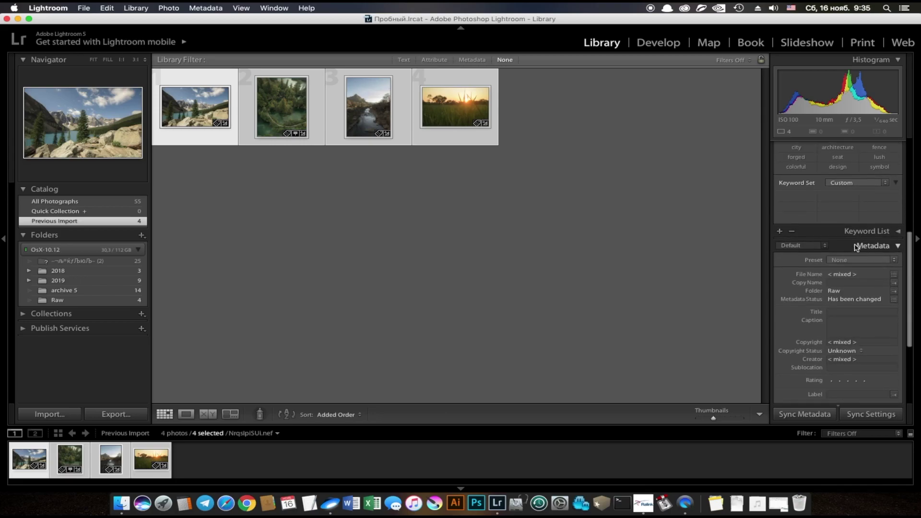
scroll(850, 338, "up", 1)
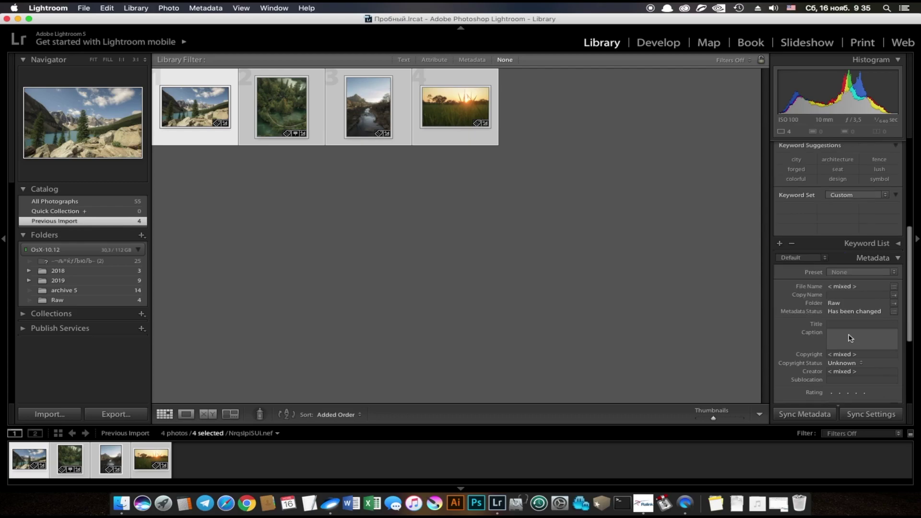
left_click(851, 324)
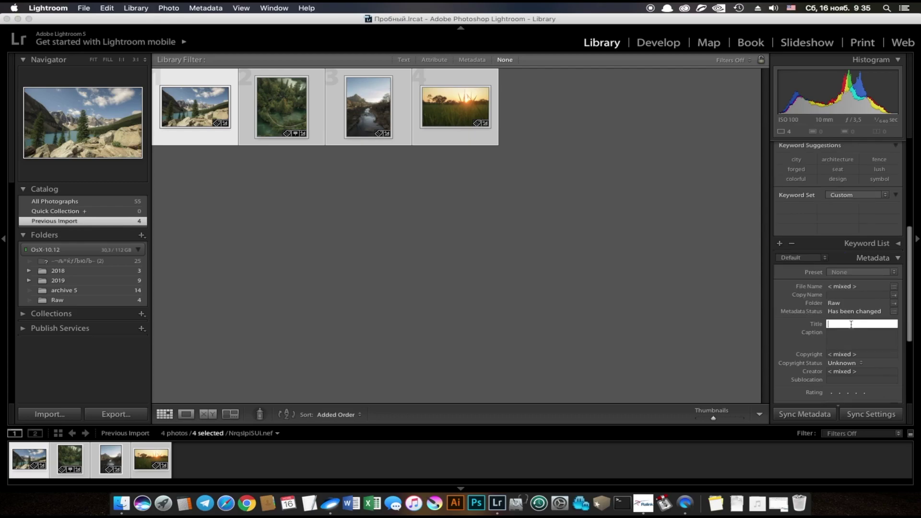
scroll(851, 317, "down", 2)
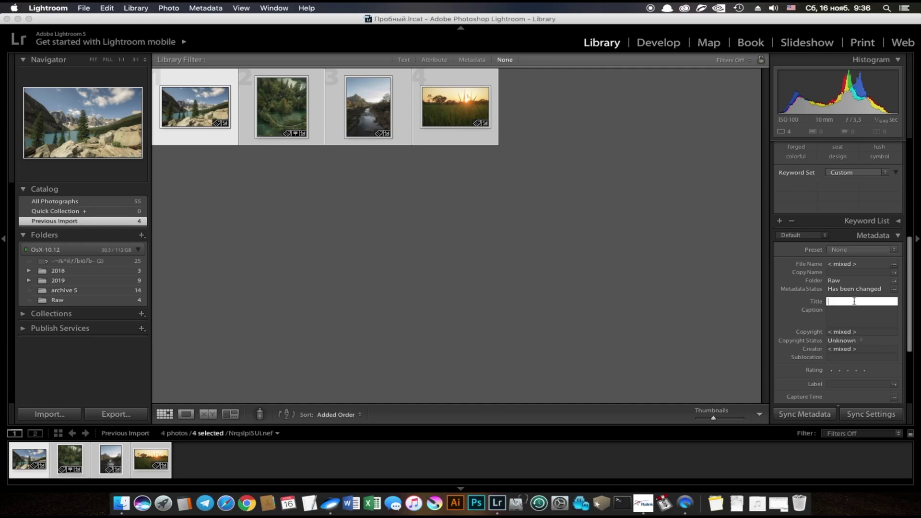
type("NAture")
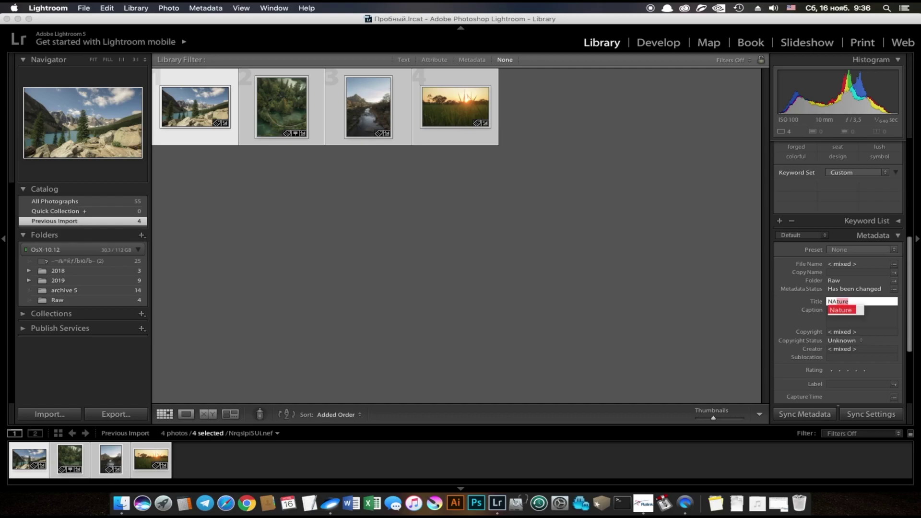
key("Return")
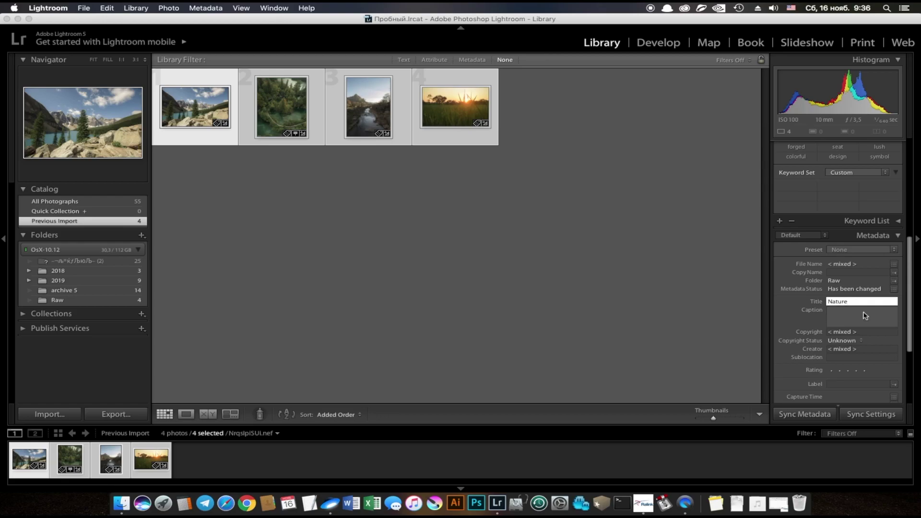
key("Return")
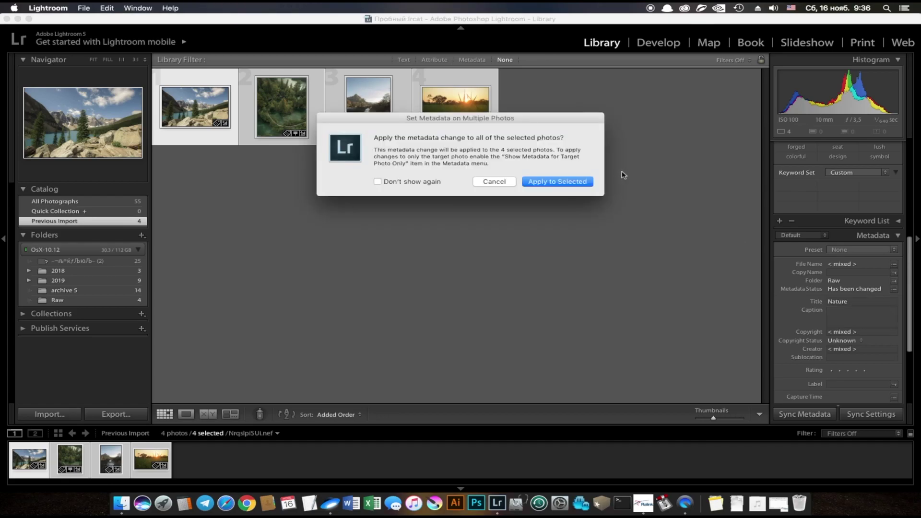
left_click(556, 182)
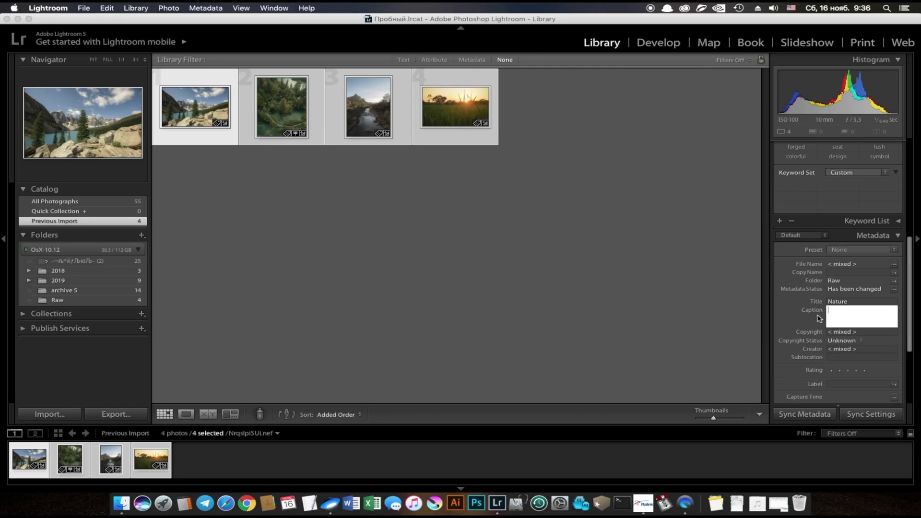
Apply the caption 'Nature ocean' to all four photos, then reselect all four
type("nature ocean")
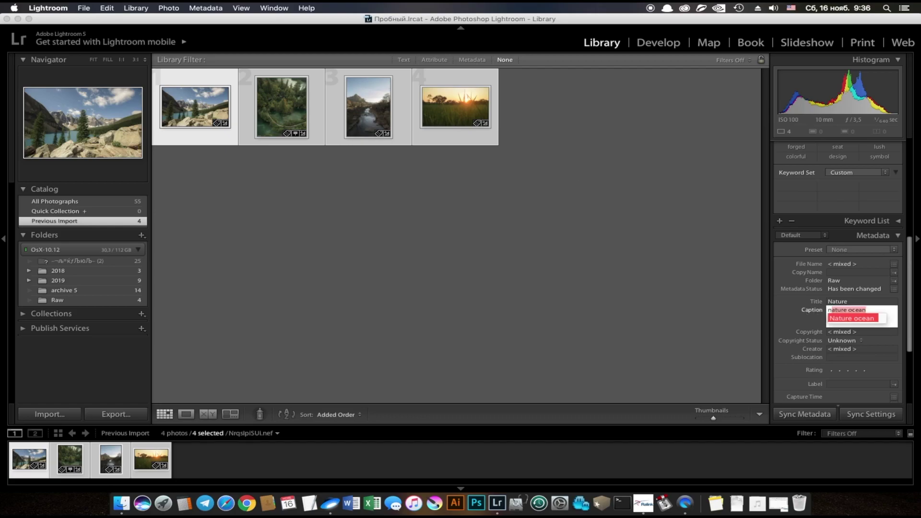
key("Return")
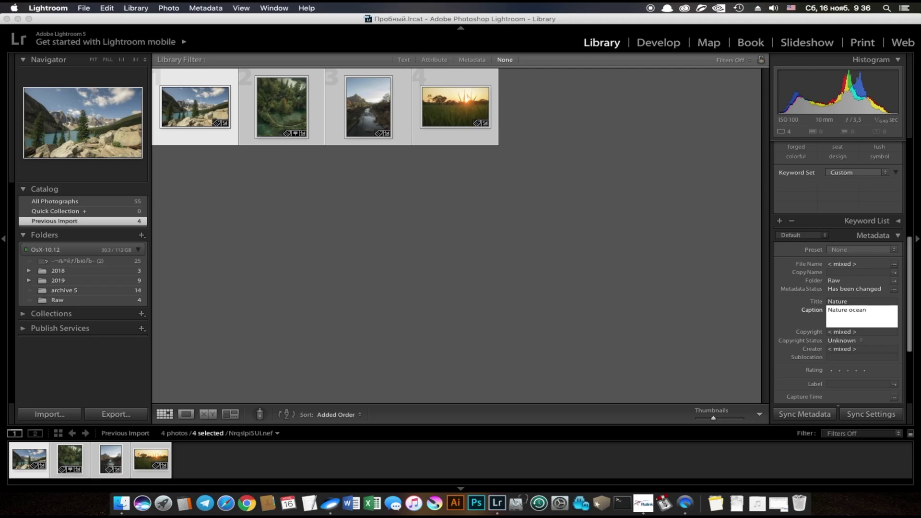
key("Return")
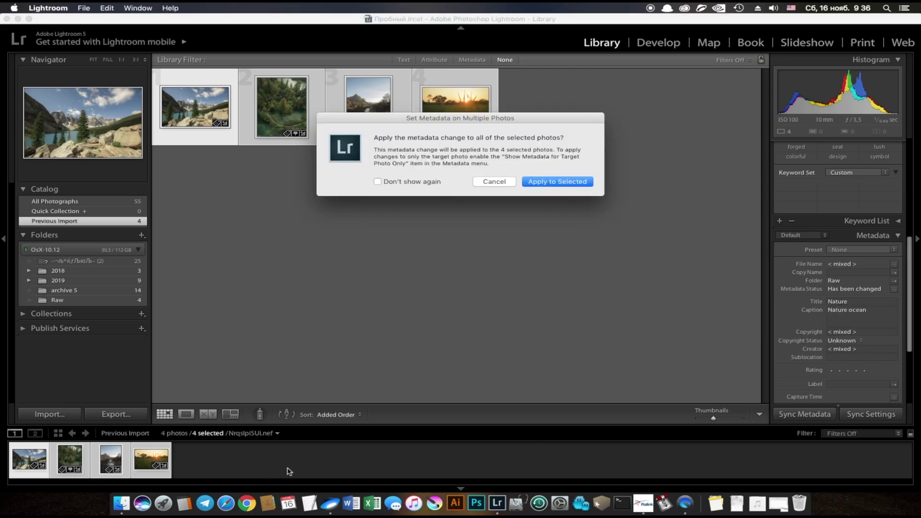
left_click(575, 182)
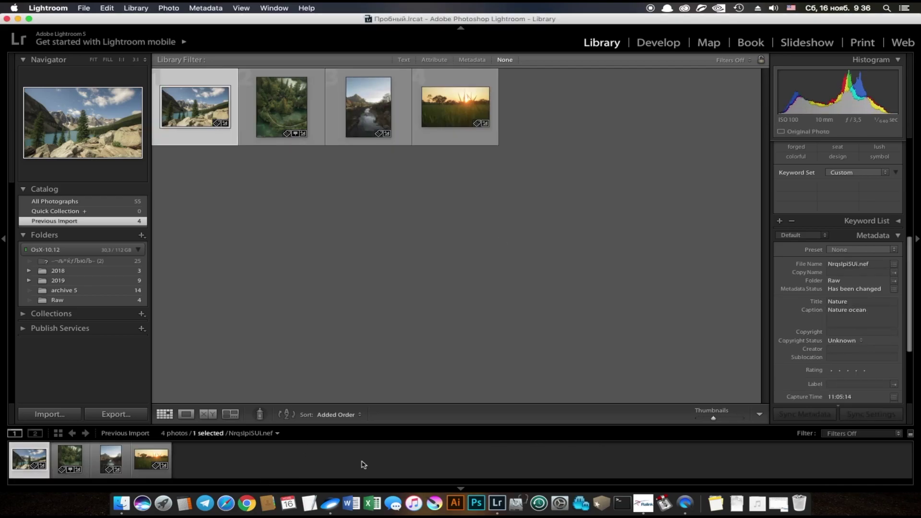
left_click(363, 457)
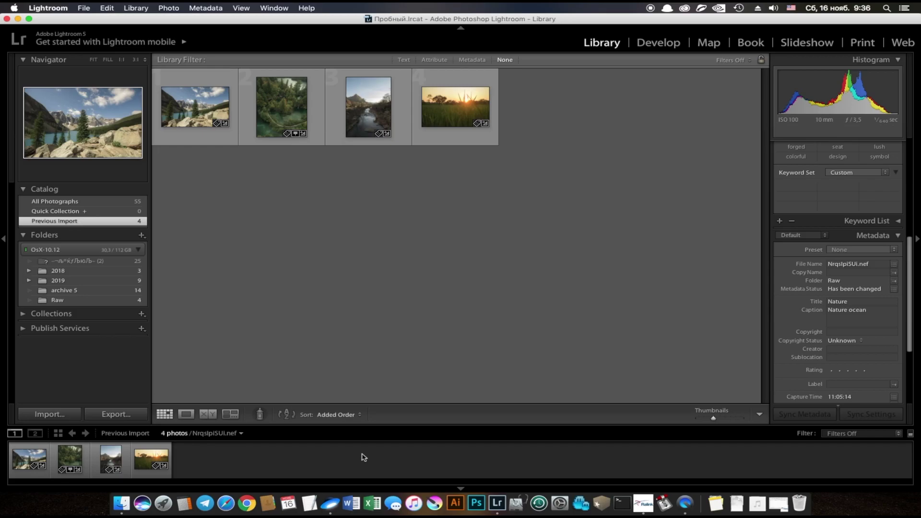
left_click(23, 453)
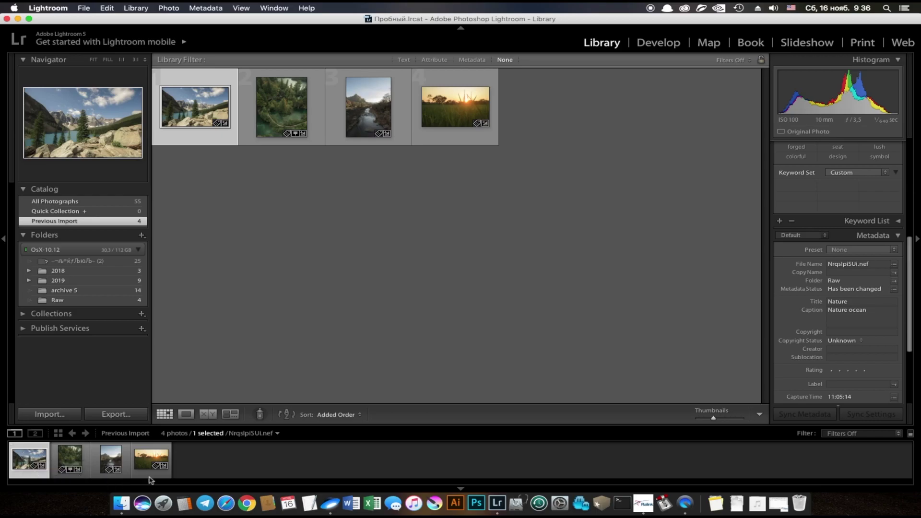
left_click(142, 458, "shift")
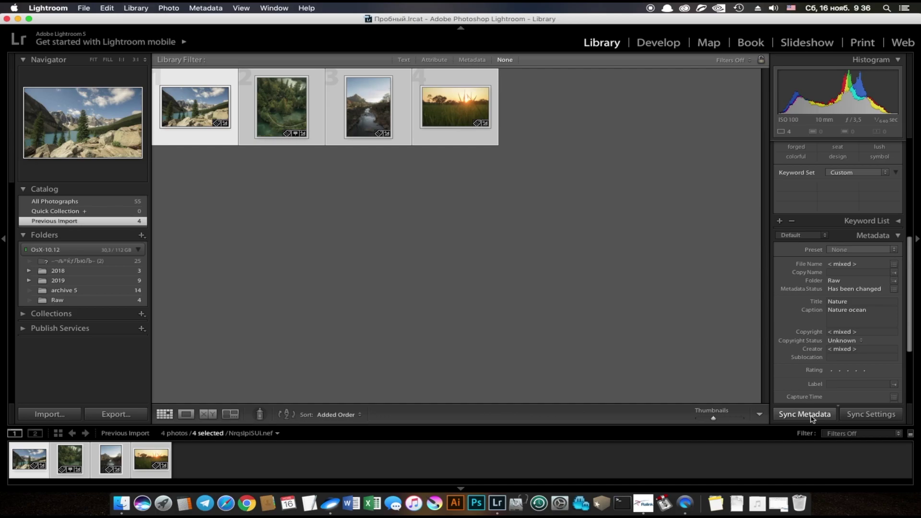
Synchronize metadata with copy name 'Nature', a five-star rating and keywords kept across all four photos
left_click(810, 418)
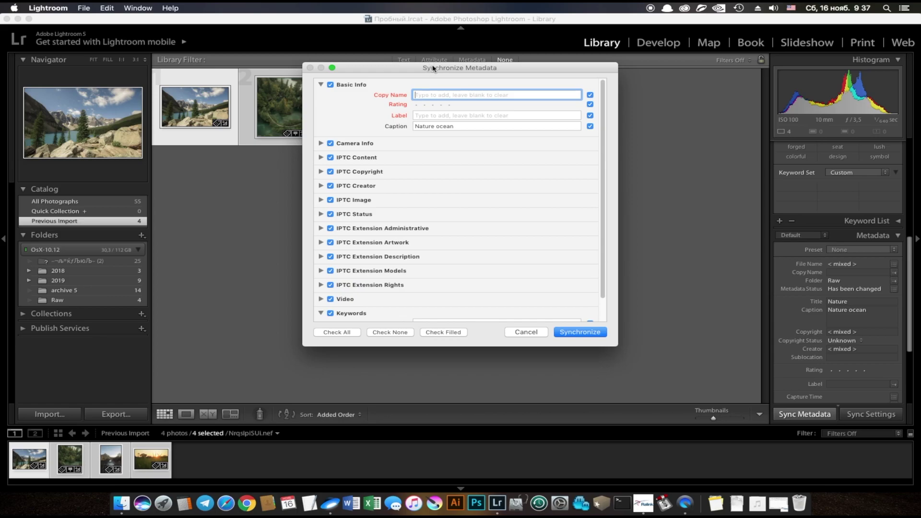
left_click_drag(616, 346, 685, 392)
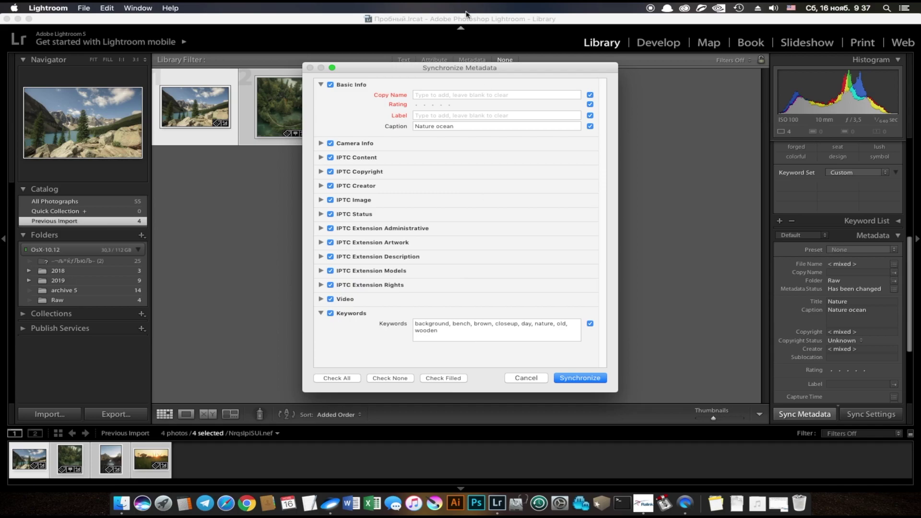
left_click(432, 95)
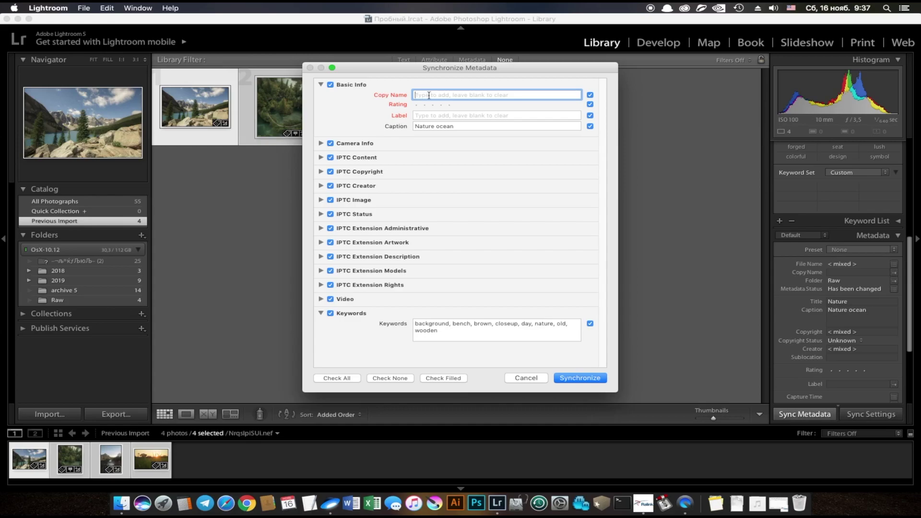
type("Nature")
left_click(449, 105)
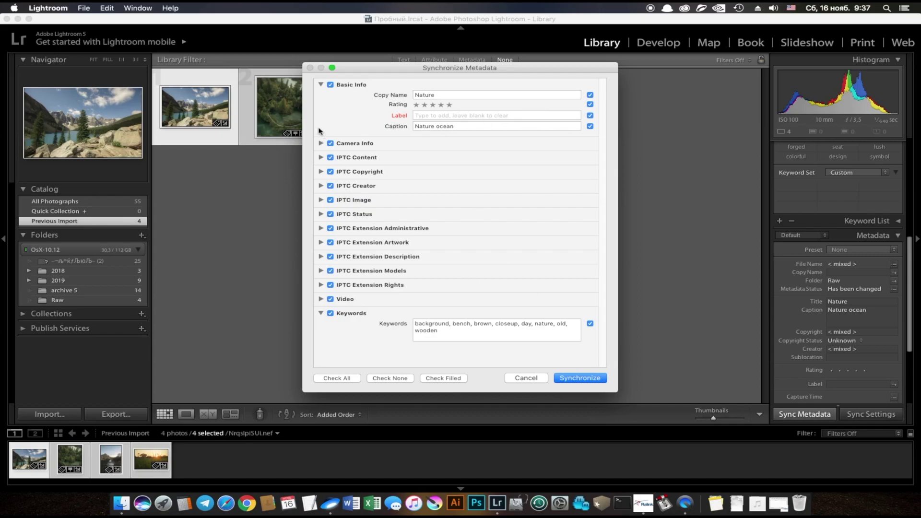
left_click(320, 143)
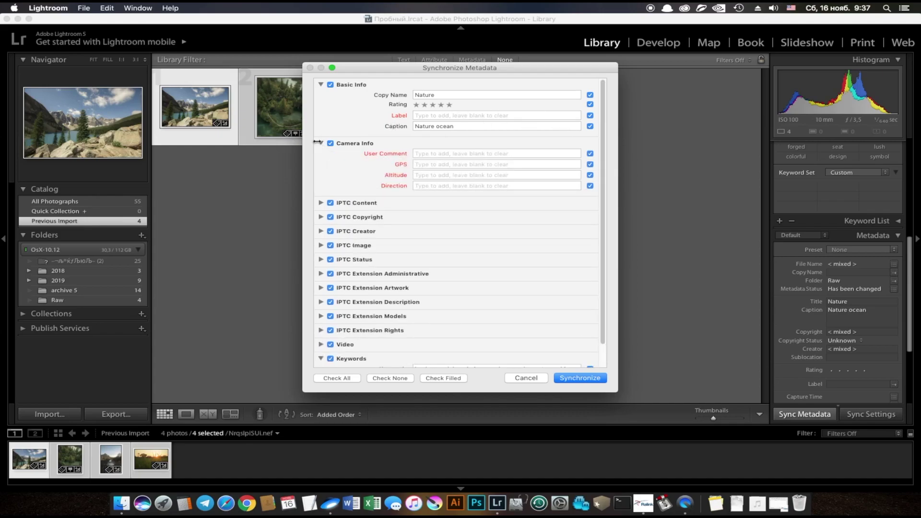
left_click(321, 203)
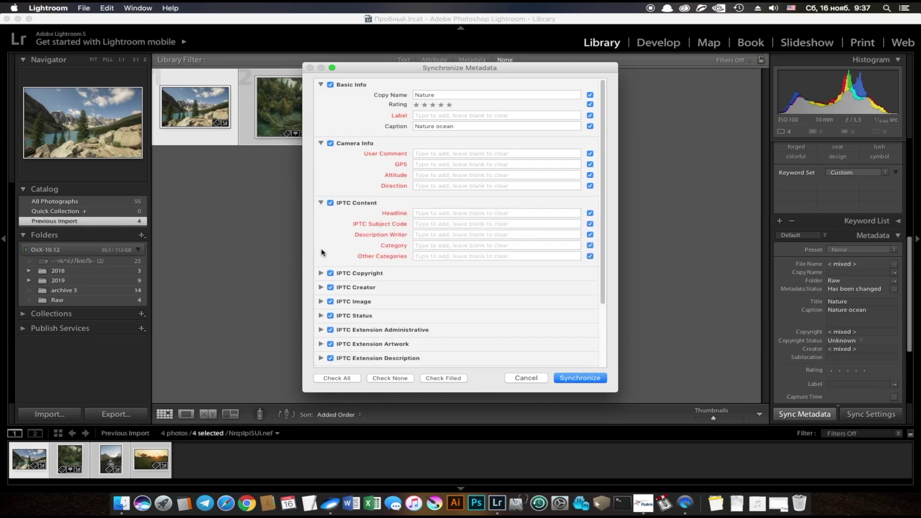
left_click(321, 203)
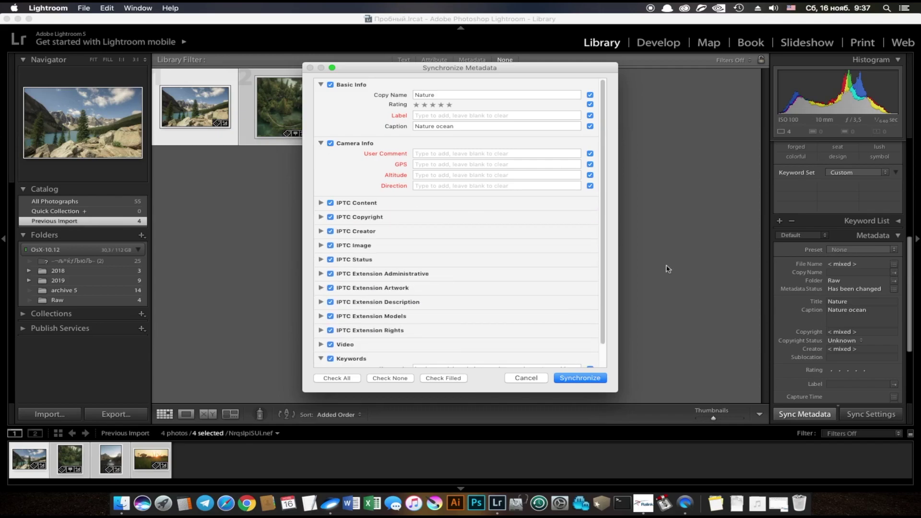
left_click(574, 378)
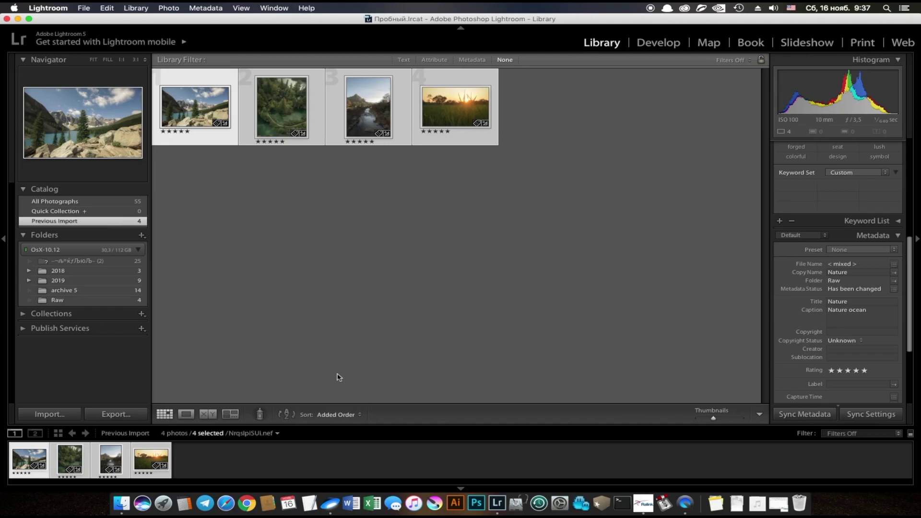
left_click(264, 469)
left_click(151, 459)
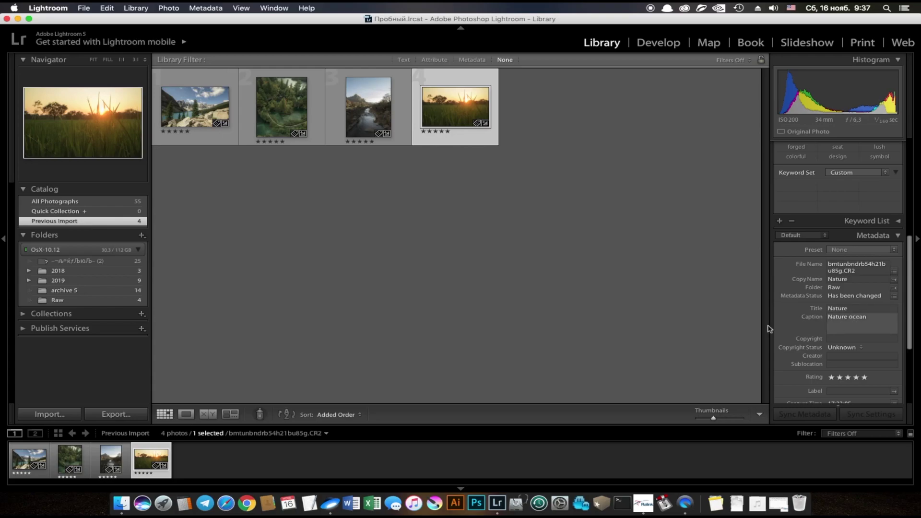
left_click(227, 451)
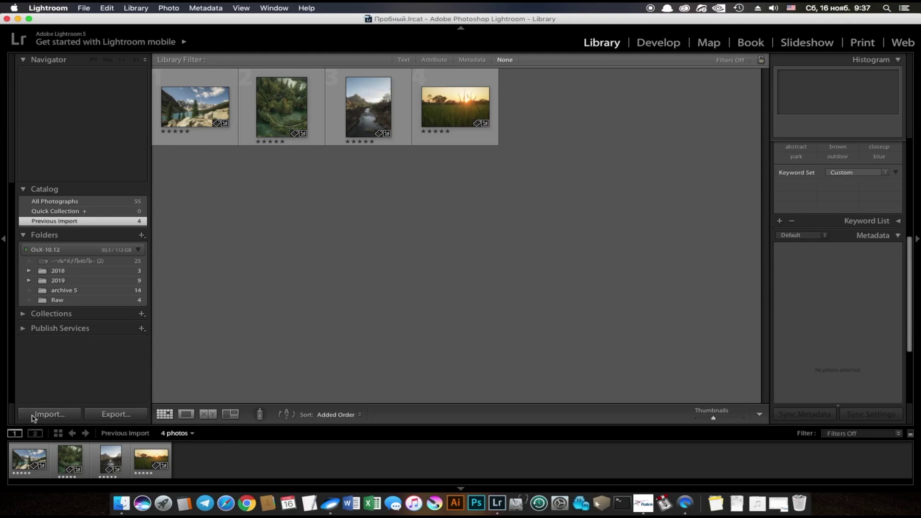
left_click(24, 463)
left_click(156, 457, "shift")
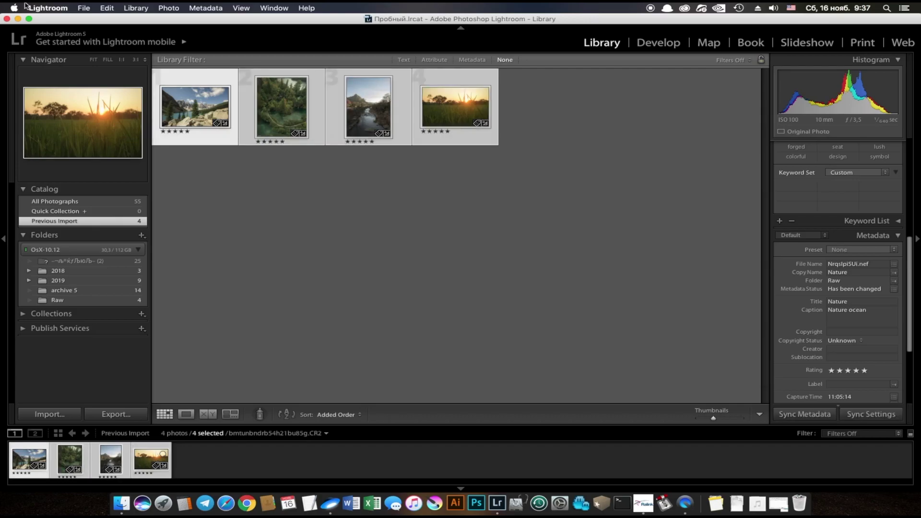
left_click(82, 8)
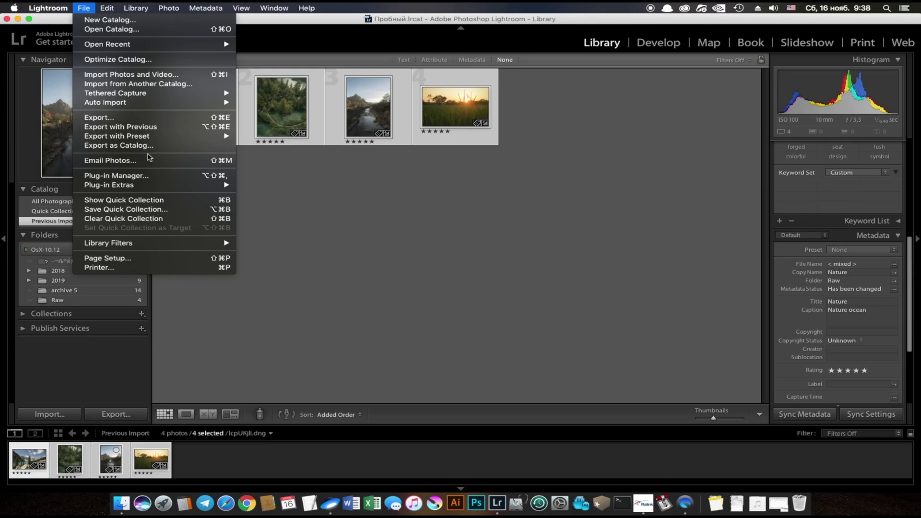
left_click(370, 253)
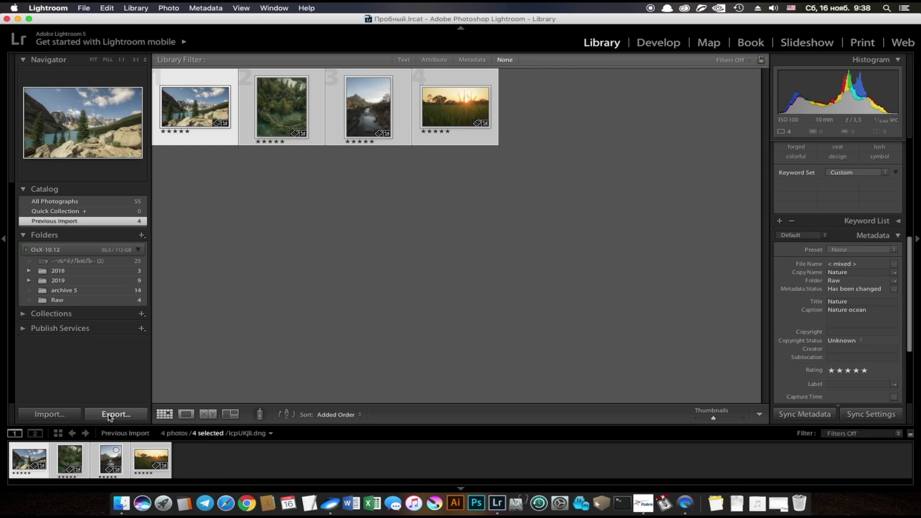
Set the Desktop Raw folder as the export destination for the four photos
left_click(110, 415)
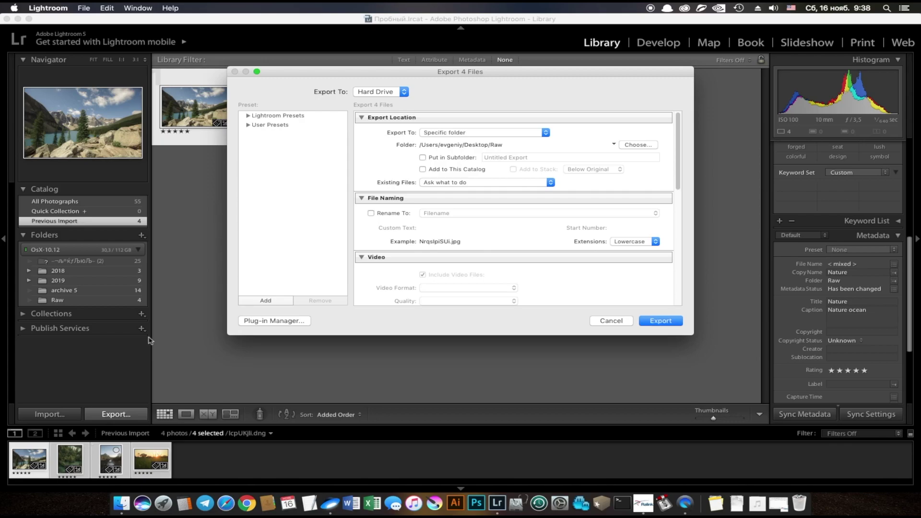
left_click_drag(373, 73, 312, 69)
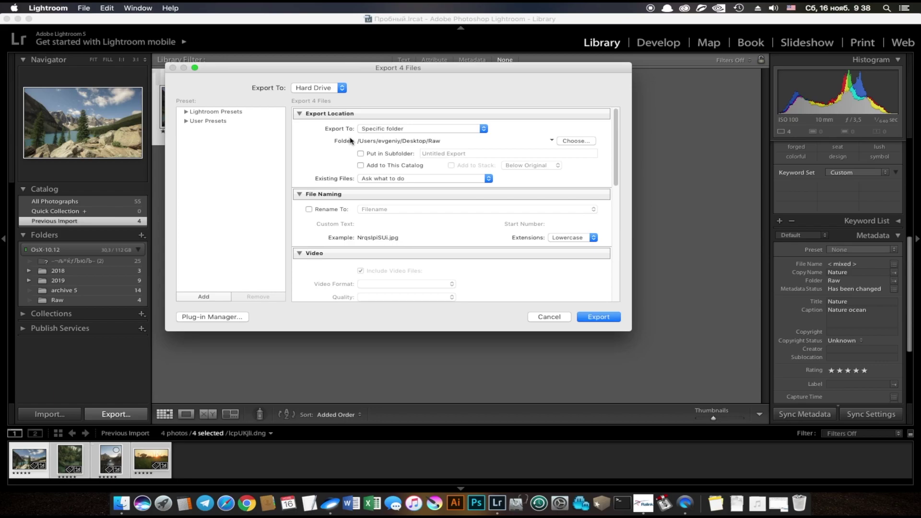
left_click(576, 141)
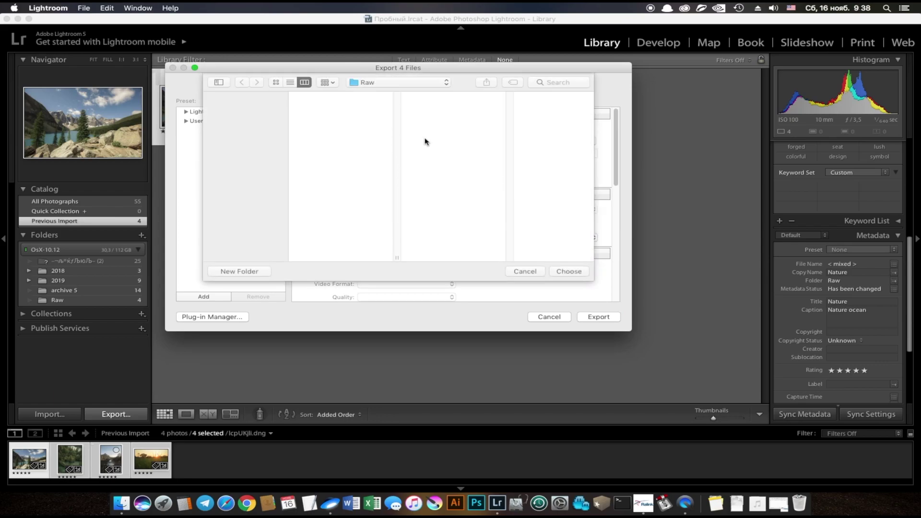
left_click(571, 271)
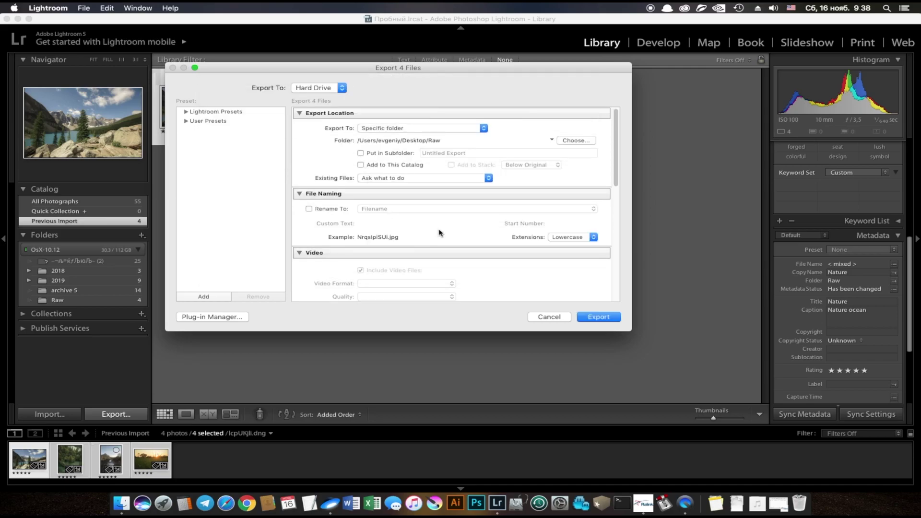
Export the photos as quality-100 JPEGs with all metadata
scroll(438, 232, "down", 2)
scroll(439, 232, "down", 3)
scroll(440, 233, "down", 2)
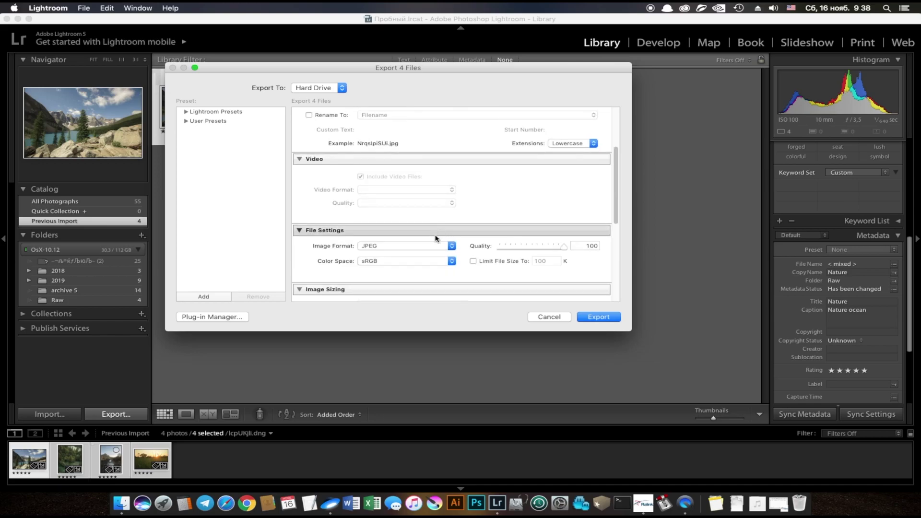
scroll(437, 235, "down", 2)
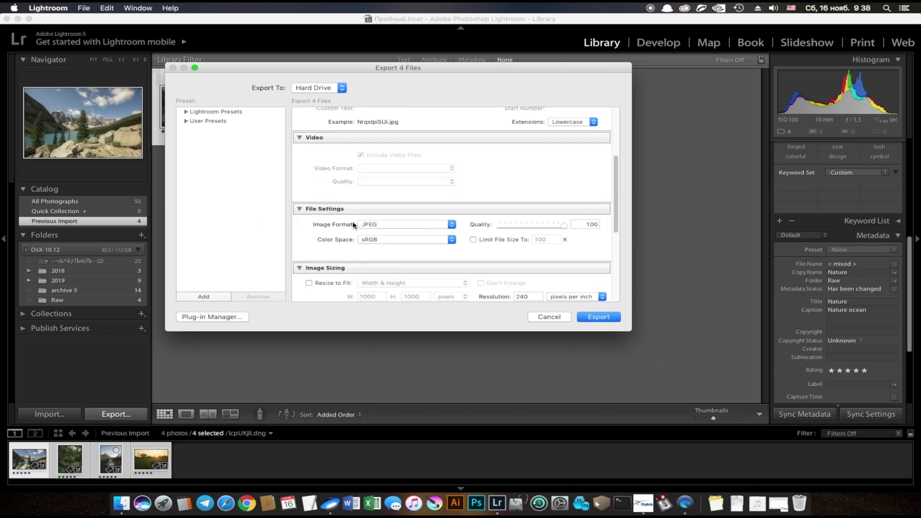
left_click(452, 225)
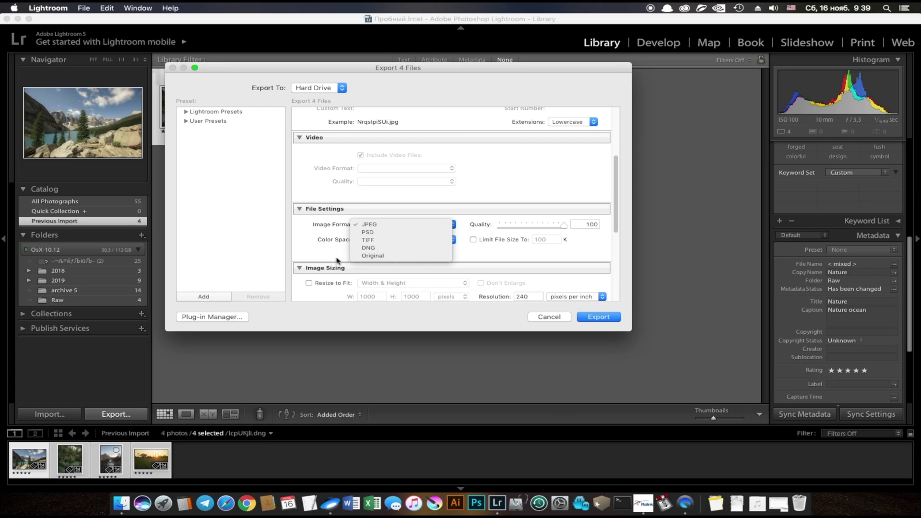
left_click(328, 259)
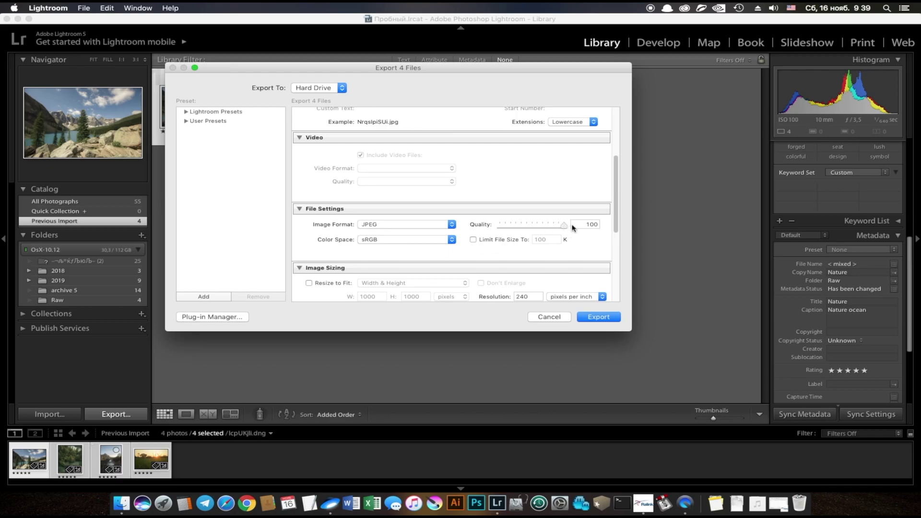
scroll(579, 224, "down", 5)
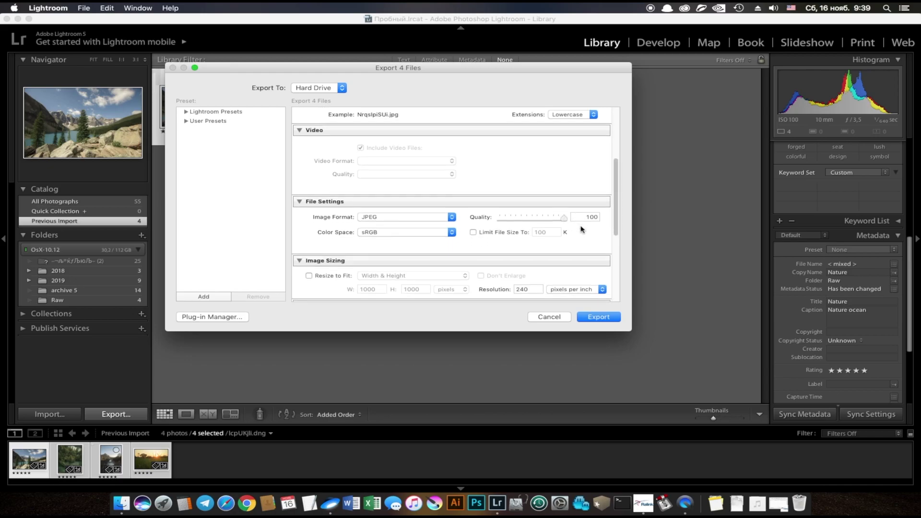
scroll(580, 229, "down", 4)
scroll(581, 230, "down", 2)
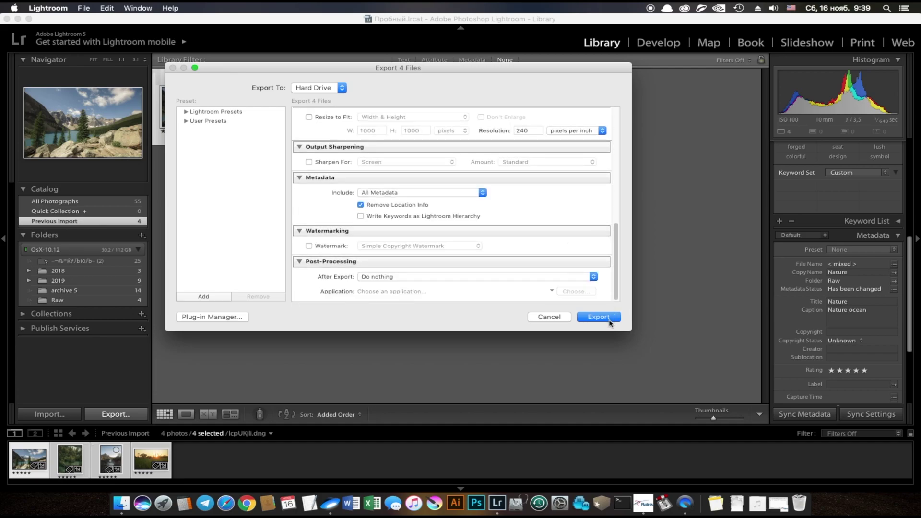
left_click(608, 319)
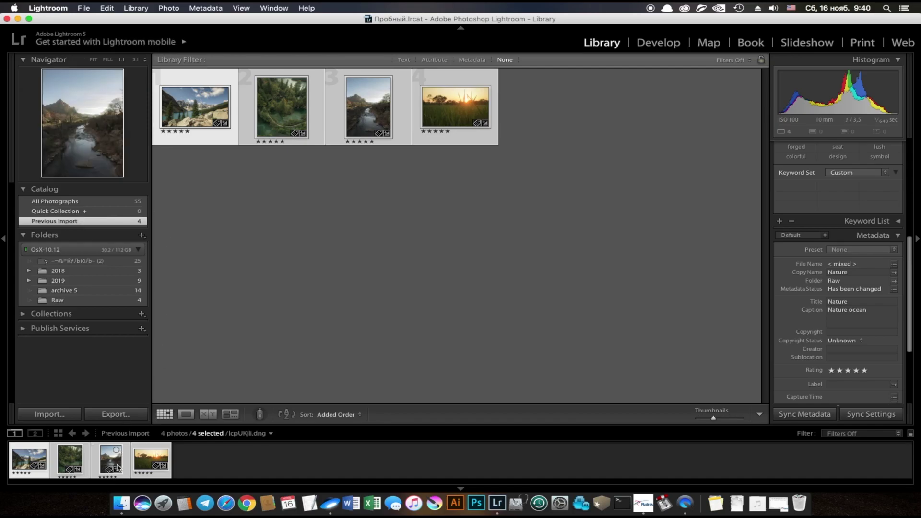
Open DSJzsjuf.jpg from the Raw folder in Finder with Adobe Photoshop CC 2017
left_click(124, 501)
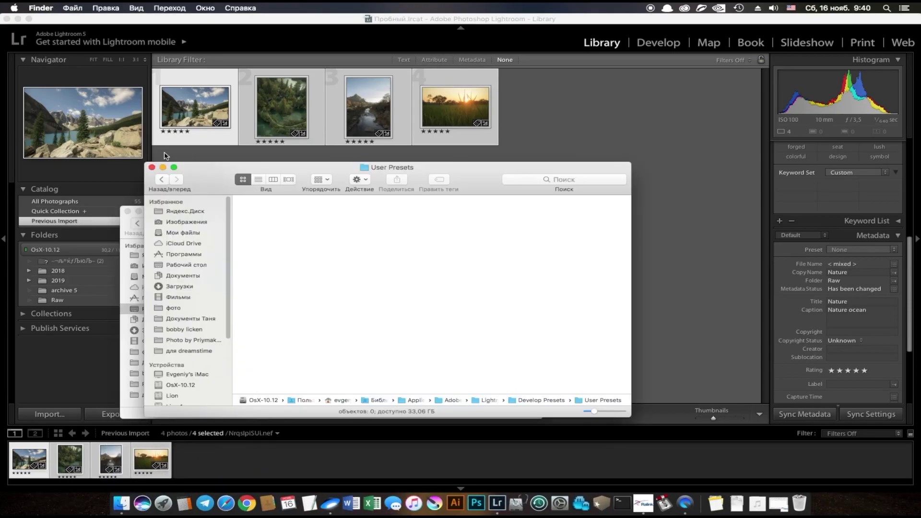
left_click(152, 166)
double_click(254, 279)
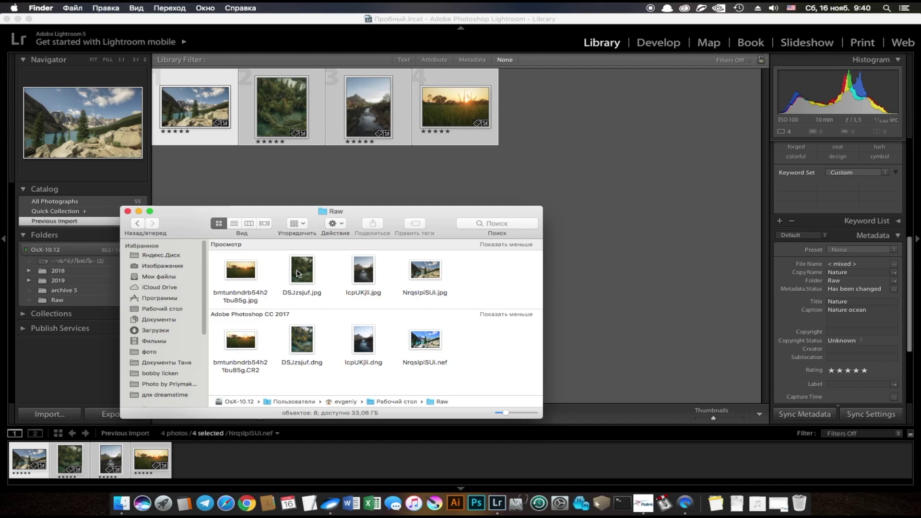
right_click(297, 270)
mouse_move(350, 284)
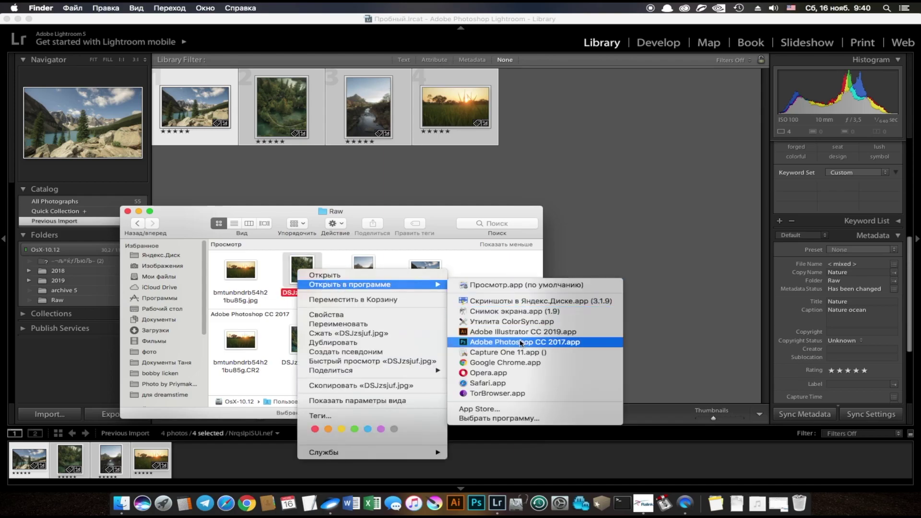
left_click(521, 342)
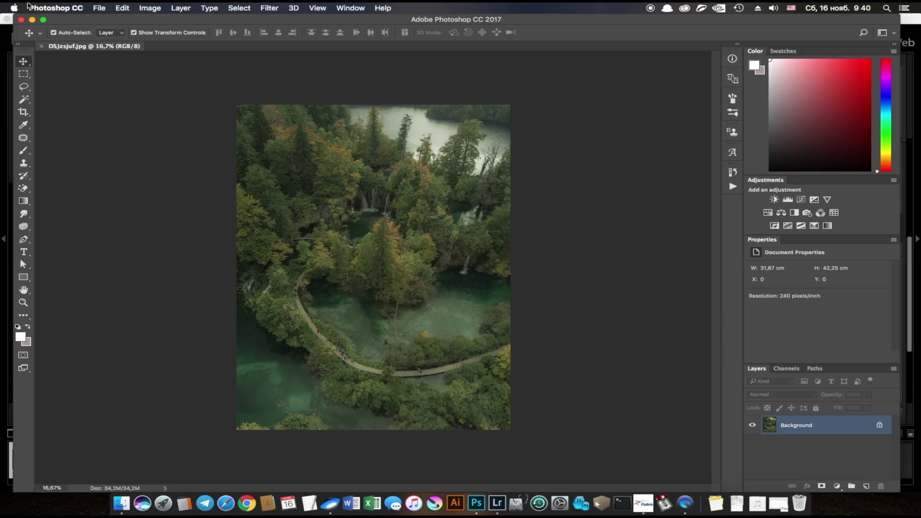
left_click(98, 8)
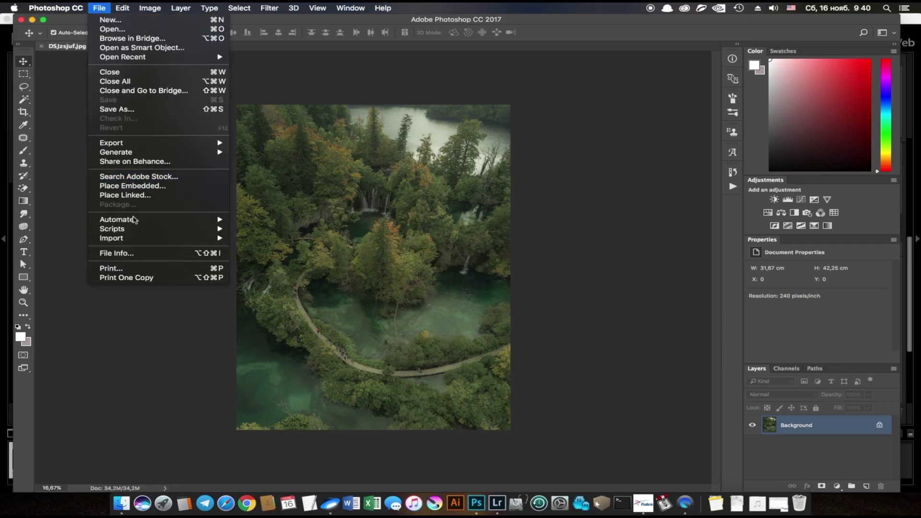
left_click(134, 256)
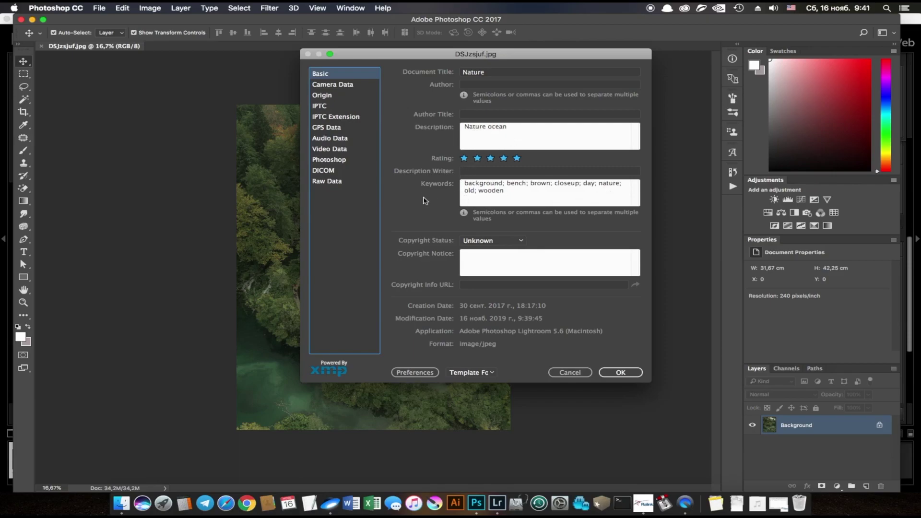
left_click(637, 373)
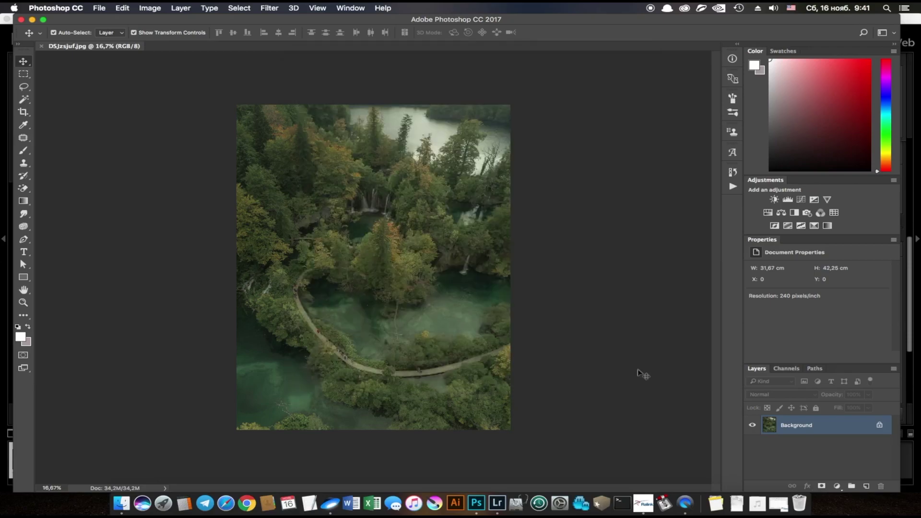